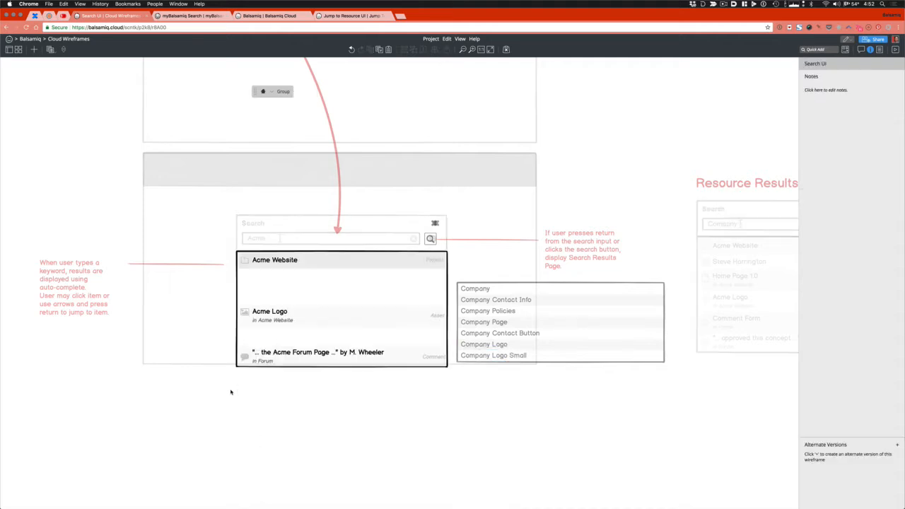
Step: Move the Acme Logo and comment rows up directly beneath the Acme Website row in the search results list
{"action": "left_click_drag", "start_coordinate": [288, 309], "coordinate": [289, 269]}
{"action": "key", "text": "super+z"}
{"action": "mouse_move", "coordinate": [229, 301]}
{"action": "left_mouse_down"}
{"action": "mouse_move", "coordinate": [458, 341]}
{"action": "mouse_move", "coordinate": [420, 267]}
{"action": "mouse_move", "coordinate": [421, 282]}
{"action": "left_mouse_up"}
{"action": "left_click_drag", "start_coordinate": [225, 344], "coordinate": [470, 410]}
{"action": "left_click_drag", "start_coordinate": [423, 358], "coordinate": [423, 302]}
Step: Delete the Company keyword suggestions list beside the Acme search results
{"action": "double_click", "coordinate": [488, 368]}
{"action": "left_click", "coordinate": [575, 306]}
{"action": "key", "text": "Delete"}
Step: Make the word "Acme" bold in the forum page comment result
{"action": "double_click", "coordinate": [394, 362]}
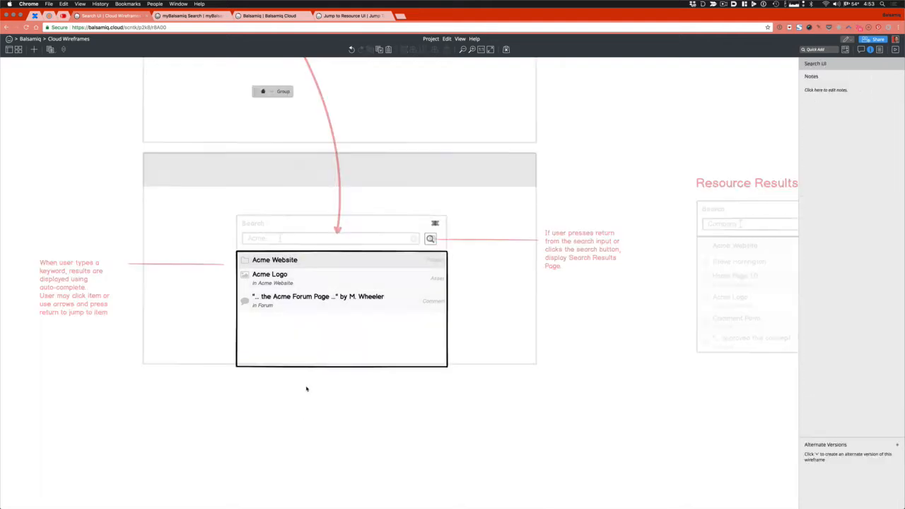
{"action": "double_click", "coordinate": [307, 388]}
{"action": "double_click", "coordinate": [384, 344]}
{"action": "double_click", "coordinate": [300, 310]}
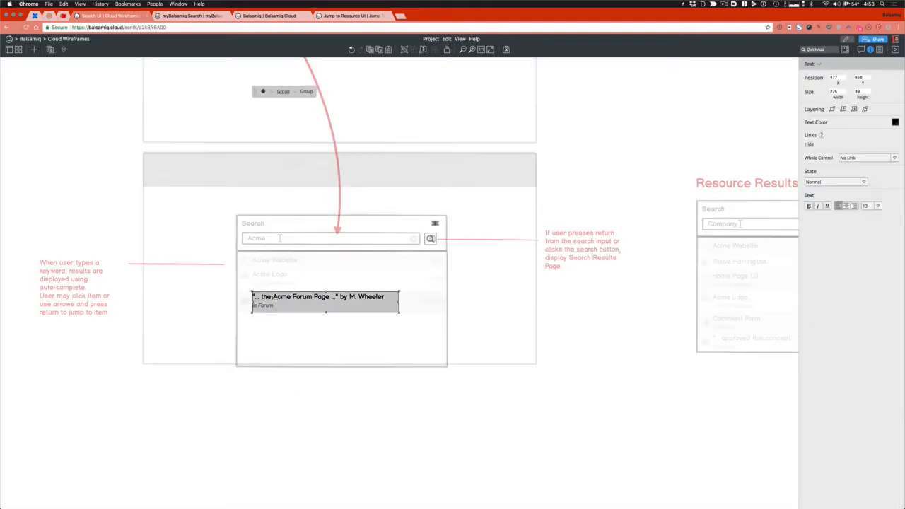
{"action": "double_click", "coordinate": [300, 310]}
{"action": "left_click", "coordinate": [279, 298]}
{"action": "type", "text": "*"}
{"action": "key", "text": "alt+Right"}
{"action": "type", "text": "*"}
{"action": "double_click", "coordinate": [581, 346]}
Step: Change the search box text in the Resource Results dialog to "some search term"
{"action": "scroll", "coordinate": [580, 346], "scroll_direction": "right", "scroll_amount": 5}
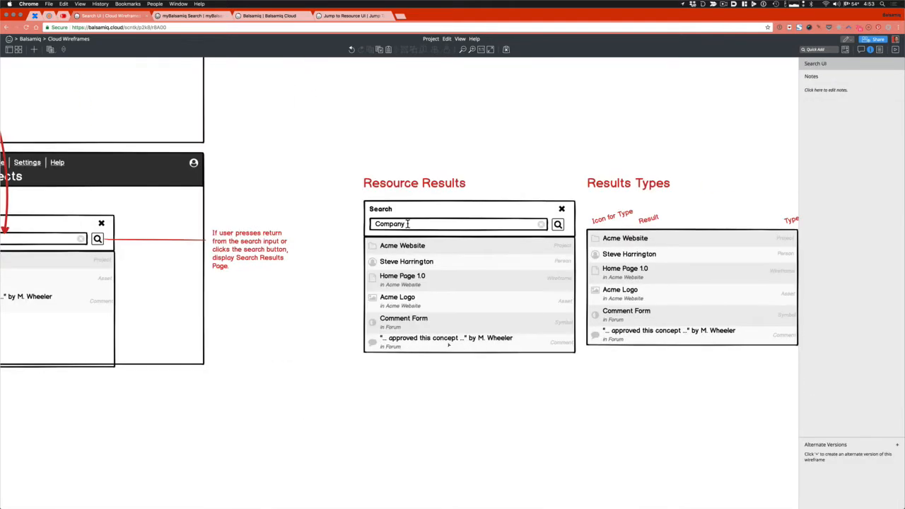
{"action": "double_click", "coordinate": [408, 224]}
{"action": "double_click", "coordinate": [408, 224]}
{"action": "type", "text": "some search term"}
{"action": "double_click", "coordinate": [252, 427]}
Step: Move the I-beam cursor icon to the end of the search term in the Resource Results dialog
{"action": "left_click", "coordinate": [409, 224]}
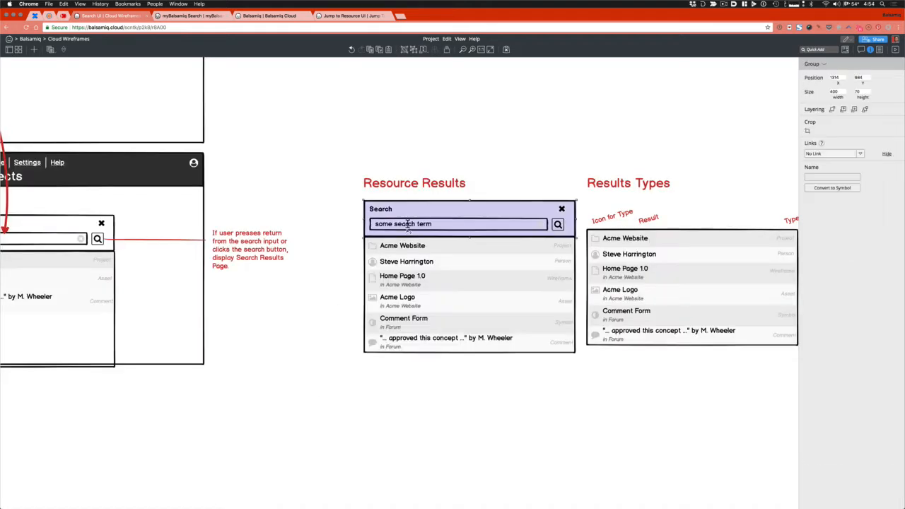
{"action": "double_click", "coordinate": [408, 224]}
{"action": "right_click", "coordinate": [408, 223]}
{"action": "left_click", "coordinate": [425, 244]}
{"action": "key", "text": "shift+Right"}
{"action": "key", "text": "shift+Right"}
{"action": "key", "text": "shift+Right"}
{"action": "key", "text": "shift+Right"}
{"action": "key", "text": "shift+Right"}
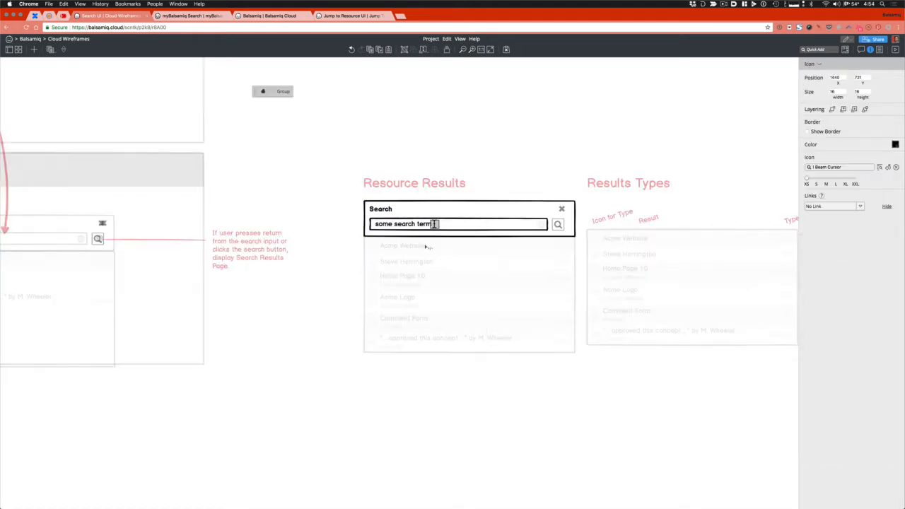
{"action": "key", "text": "Escape"}
Step: Delete the I-beam cursor icon from the Resource Results search box
{"action": "double_click", "coordinate": [435, 224]}
{"action": "key", "text": "Delete"}
{"action": "double_click", "coordinate": [466, 165]}
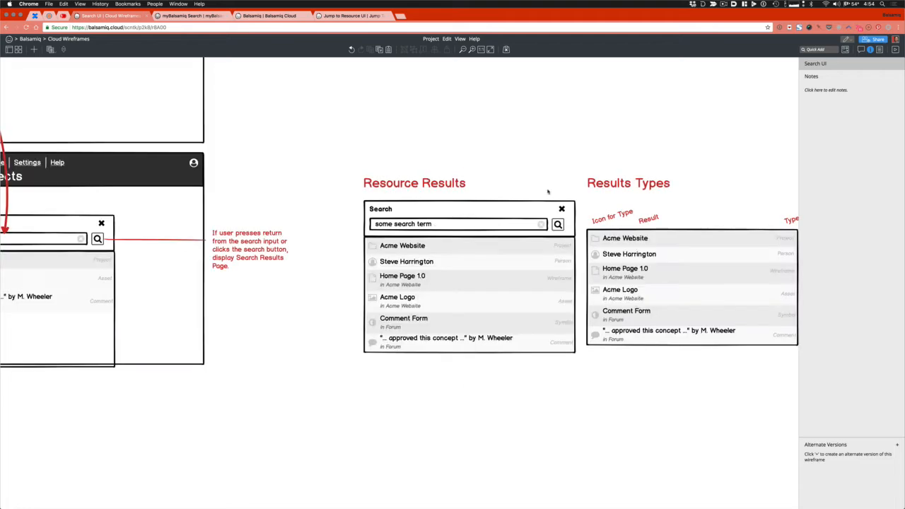
Step: Nudge the search button in the Resource Results dialog slightly to the right
{"action": "scroll", "coordinate": [567, 224], "scroll_direction": "right", "scroll_amount": 1}
{"action": "double_click", "coordinate": [552, 225]}
{"action": "key", "text": "shift+Right"}
{"action": "double_click", "coordinate": [536, 225]}
{"action": "double_click", "coordinate": [536, 225]}
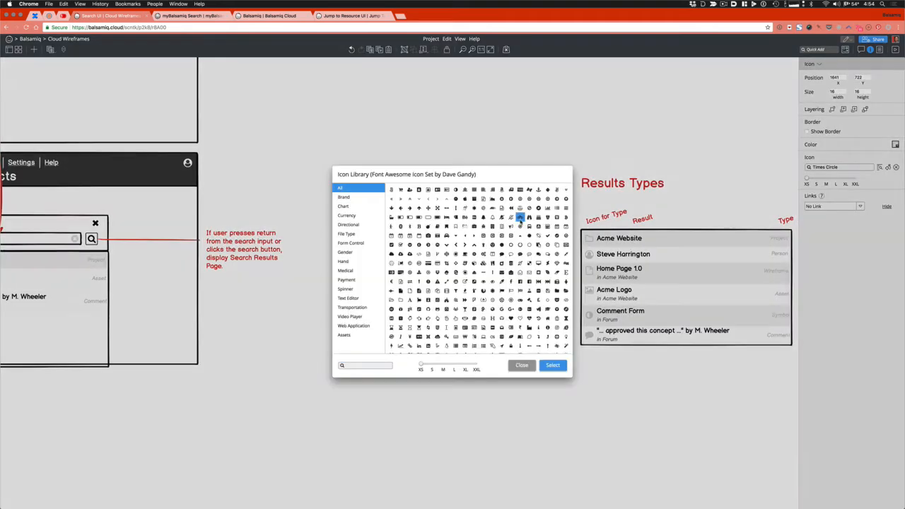
{"action": "left_click", "coordinate": [520, 366]}
Step: Widen the Resource Results search box to 348 px so it reaches closer to the search button
{"action": "double_click", "coordinate": [505, 222]}
{"action": "left_click_drag", "start_coordinate": [542, 224], "coordinate": [548, 224]}
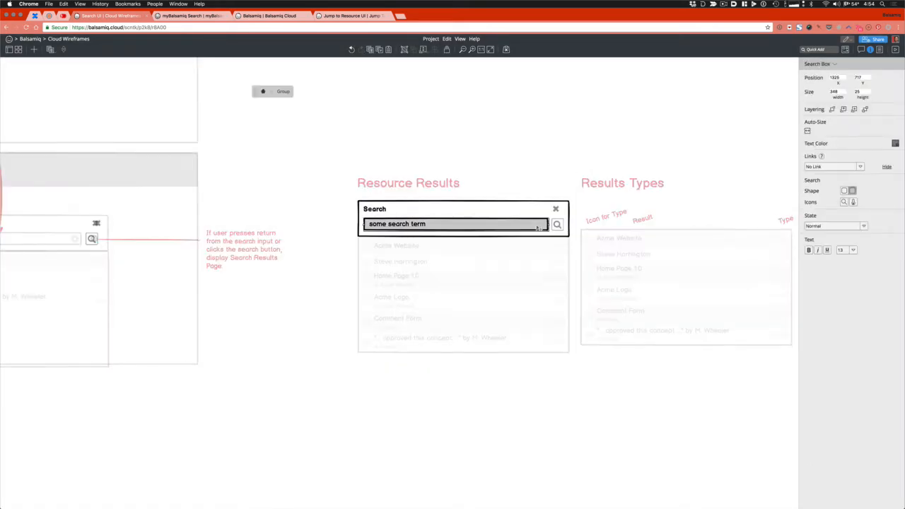
{"action": "key", "text": "Escape"}
{"action": "left_click", "coordinate": [536, 226]}
{"action": "left_click", "coordinate": [280, 394]}
Step: Nudge the results list slightly up against the Acme search dialog on the second Projects screen
{"action": "scroll", "coordinate": [280, 392], "scroll_direction": "left", "scroll_amount": 5}
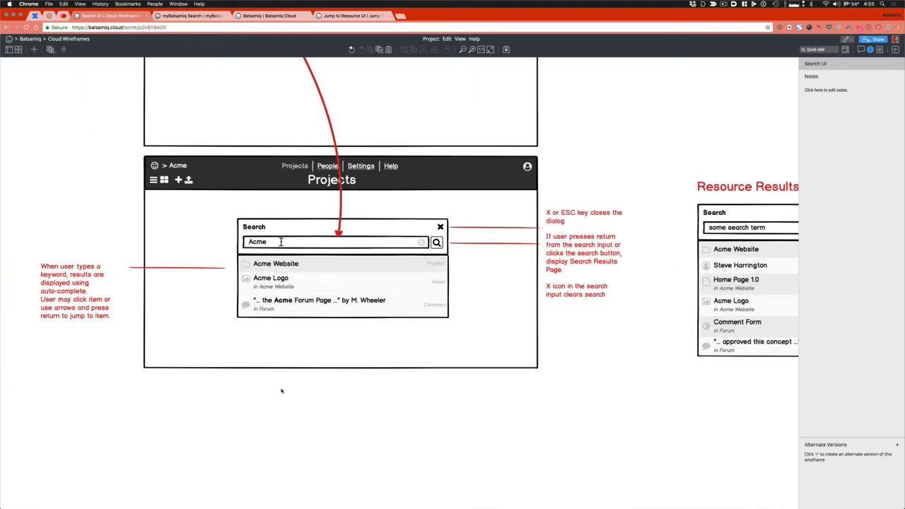
{"action": "scroll", "coordinate": [281, 391], "scroll_direction": "up", "scroll_amount": 5}
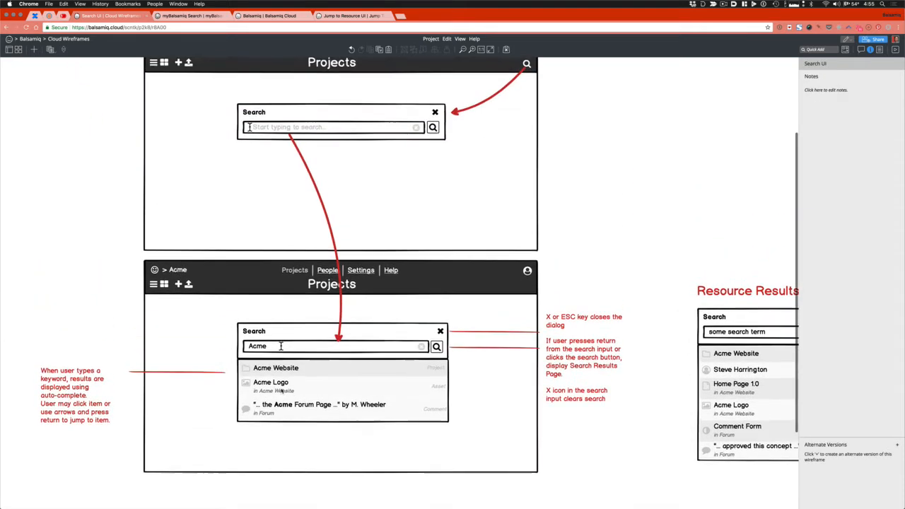
{"action": "scroll", "coordinate": [281, 391], "scroll_direction": "down", "scroll_amount": 1}
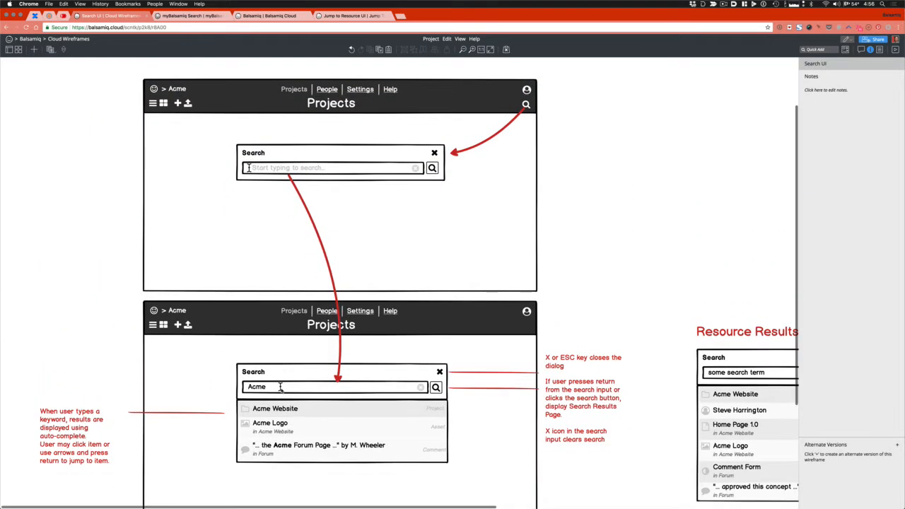
{"action": "left_click", "coordinate": [280, 385]}
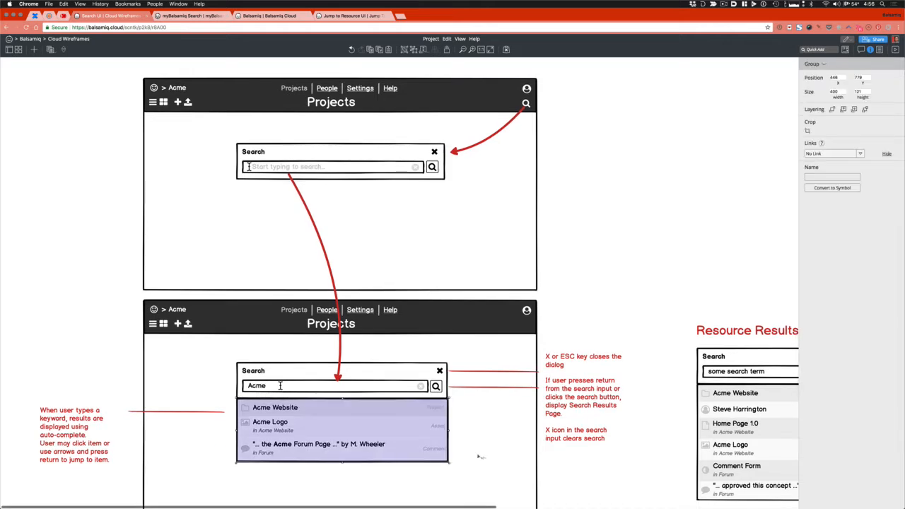
{"action": "key", "text": "Up"}
{"action": "key", "text": "Up"}
{"action": "left_click", "coordinate": [662, 227]}
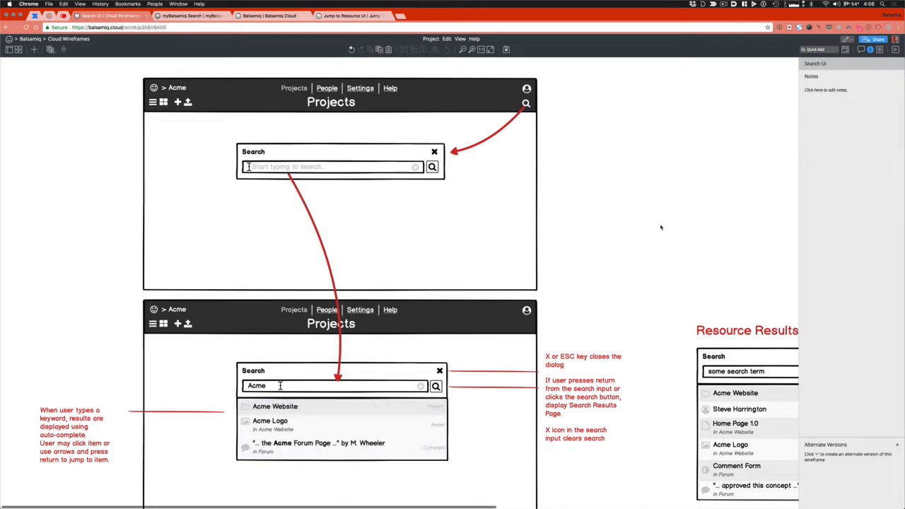
Step: Move the I-beam cursor icon left so it sits right behind "Acme" in the search box
{"action": "scroll", "coordinate": [373, 419], "scroll_direction": "down", "scroll_amount": 2}
{"action": "scroll", "coordinate": [373, 420], "scroll_direction": "up", "scroll_amount": 2}
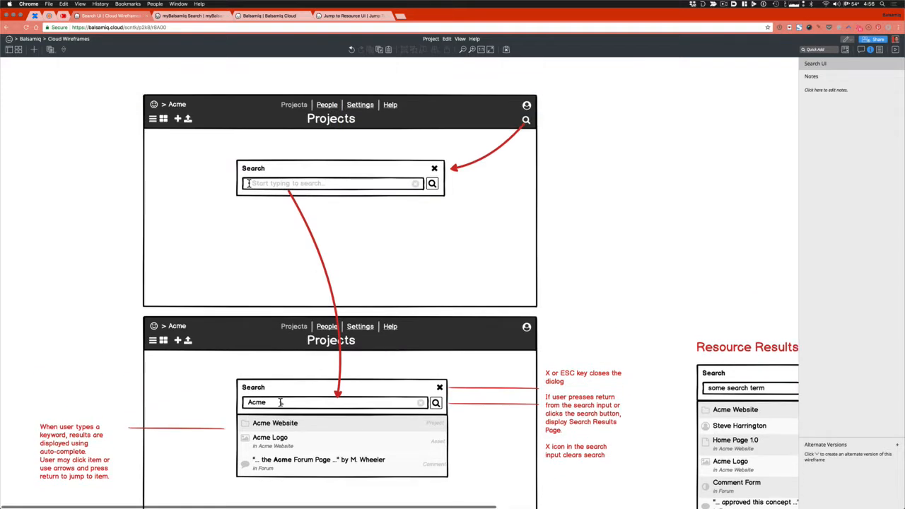
{"action": "left_click", "coordinate": [281, 403]}
{"action": "double_click", "coordinate": [281, 403]}
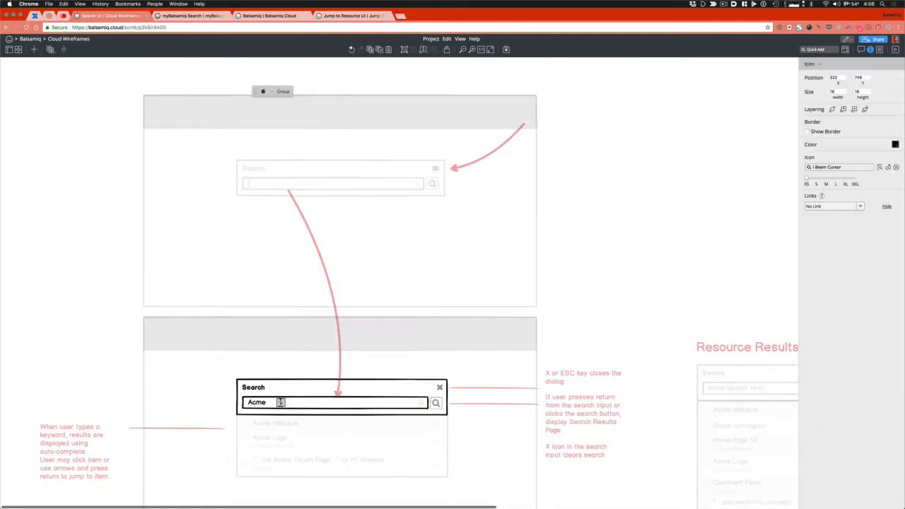
{"action": "key", "text": "shift+Left"}
{"action": "key", "text": "shift+Left"}
{"action": "key", "text": "shift+Left"}
{"action": "key", "text": "shift+Right"}
{"action": "key", "text": "shift+Right"}
{"action": "key", "text": "Left"}
{"action": "key", "text": "shift+Left"}
{"action": "key", "text": "Left"}
{"action": "key", "text": "Escape"}
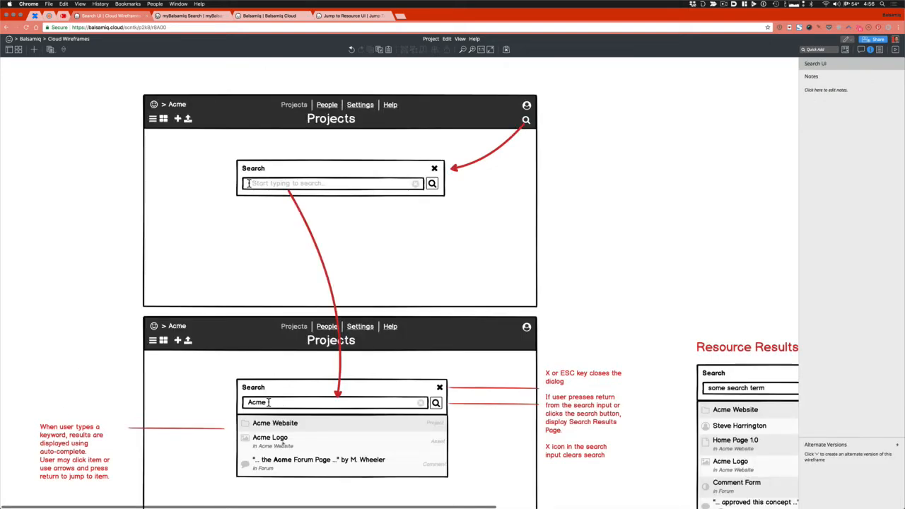
{"action": "scroll", "coordinate": [283, 443], "scroll_direction": "down", "scroll_amount": 5}
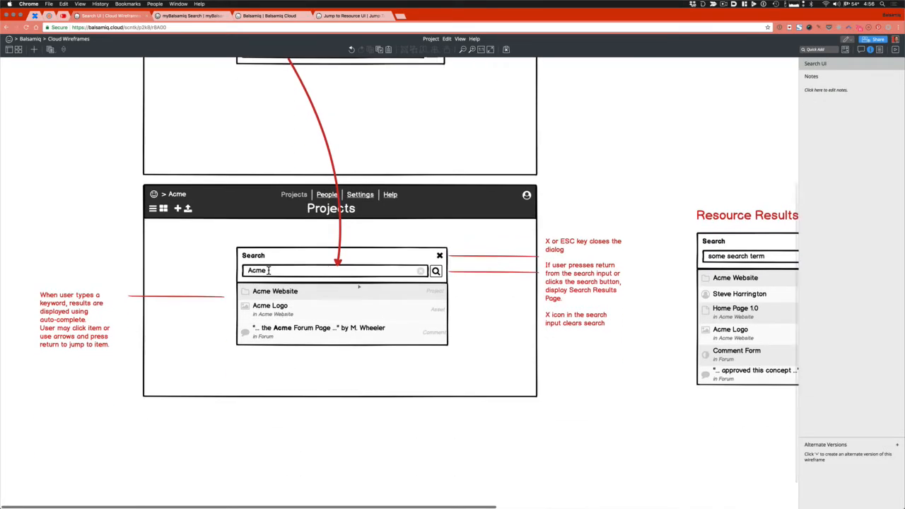
{"action": "type", "text": "cur"}
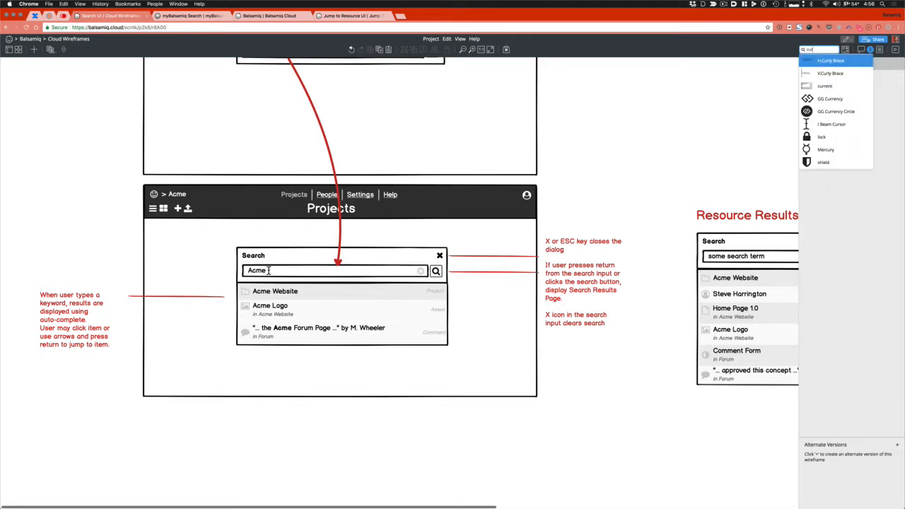
{"action": "key", "text": "Escape"}
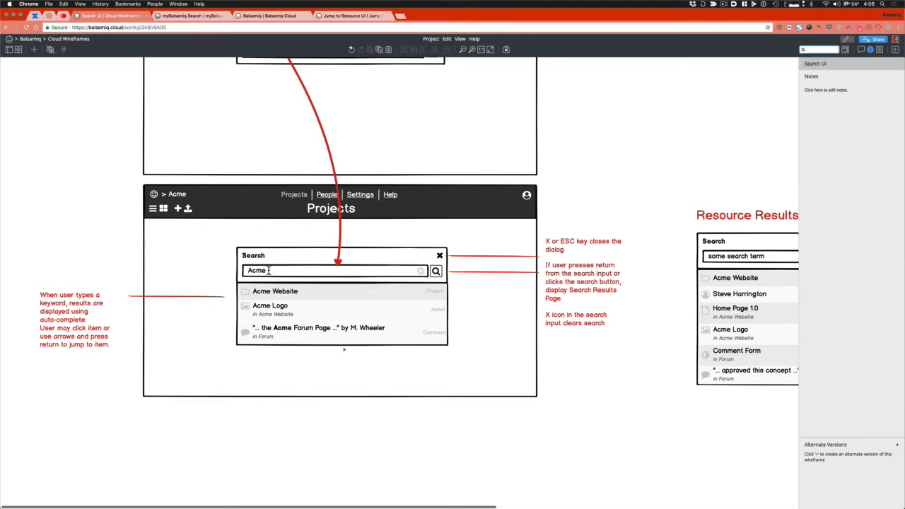
Step: Duplicate the Projects screen symbol and place the copy beneath the second screen at Y 1048
{"action": "scroll", "coordinate": [347, 352], "scroll_direction": "down", "scroll_amount": 1}
{"action": "left_click", "coordinate": [291, 203]}
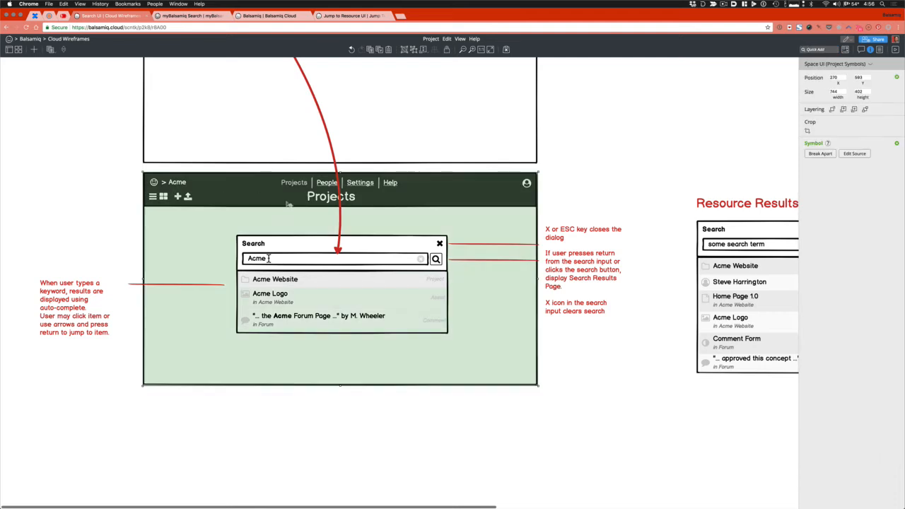
{"action": "left_click_drag", "start_coordinate": [290, 200], "coordinate": [287, 440]}
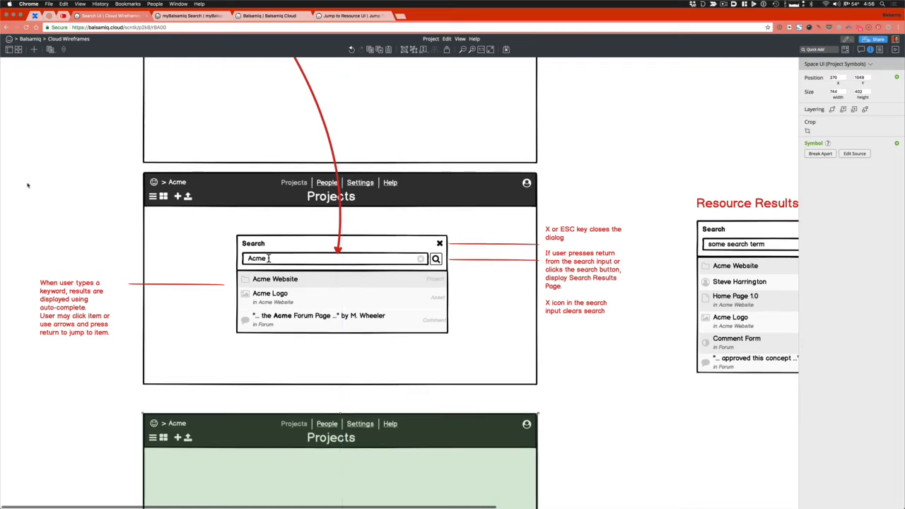
Step: Move the second screen with its search dialog and annotations down to Y 626, and the duplicated screen down to Y 1085
{"action": "left_click_drag", "start_coordinate": [23, 159], "coordinate": [655, 406]}
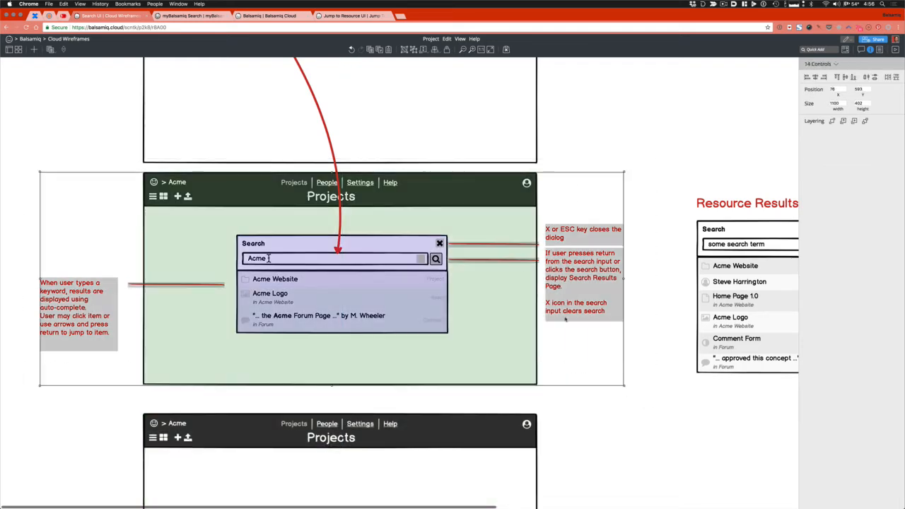
{"action": "left_click_drag", "start_coordinate": [517, 278], "coordinate": [516, 295]}
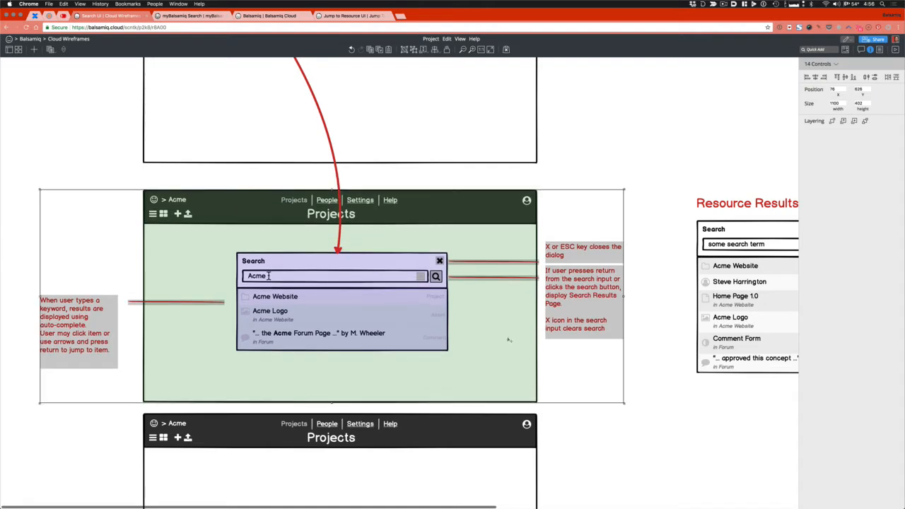
{"action": "scroll", "coordinate": [659, 466], "scroll_direction": "down", "scroll_amount": 1}
{"action": "scroll", "coordinate": [659, 466], "scroll_direction": "down", "scroll_amount": 5}
{"action": "left_click_drag", "start_coordinate": [405, 299], "coordinate": [405, 317]}
{"action": "key", "text": "super+minus"}
{"action": "scroll", "coordinate": [406, 318], "scroll_direction": "up", "scroll_amount": 2}
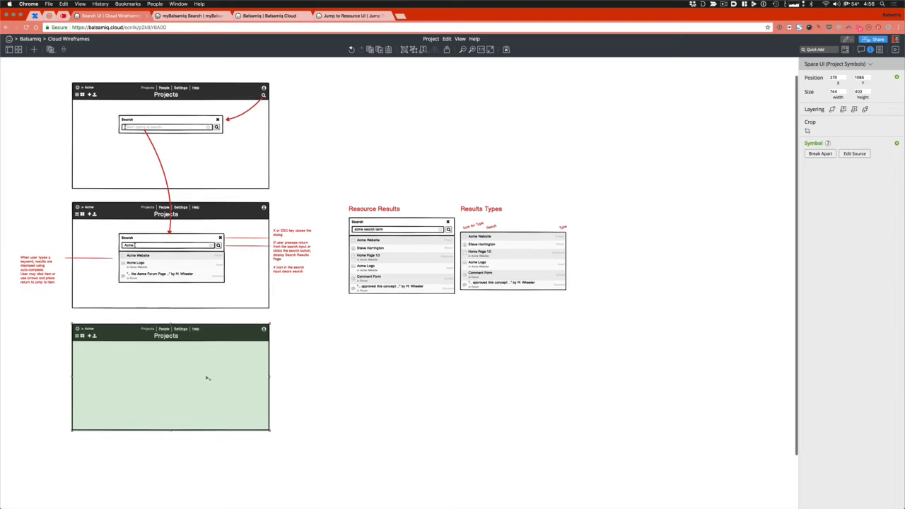
Step: Duplicate the curved red arrow and place the copy from the Acme results list to the third Projects screen
{"action": "key", "text": "super+plus"}
{"action": "key", "text": "super+plus"}
{"action": "key", "text": "super+plus"}
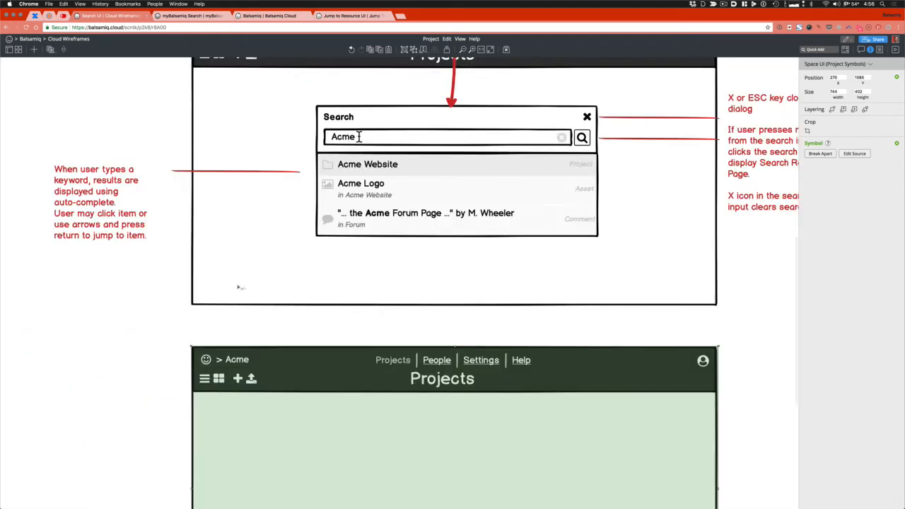
{"action": "key", "text": "super+minus"}
{"action": "scroll", "coordinate": [286, 293], "scroll_direction": "up", "scroll_amount": 5}
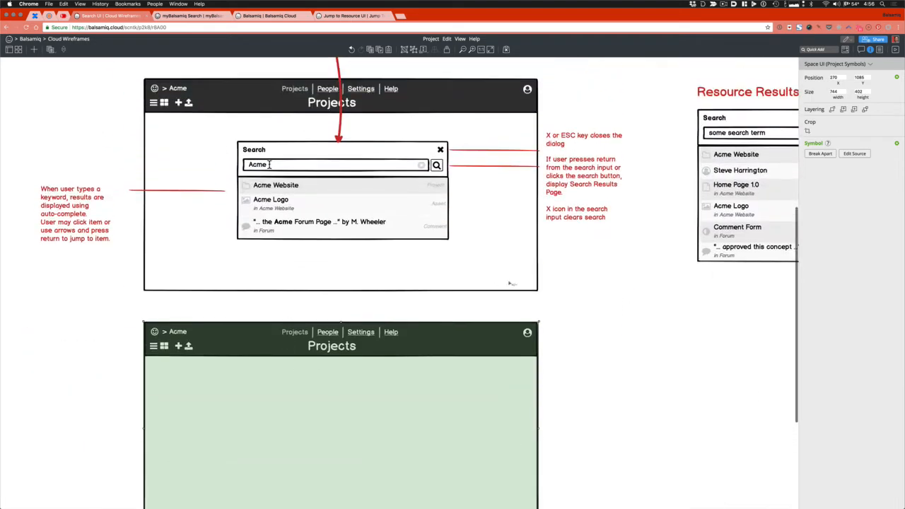
{"action": "left_click", "coordinate": [340, 129]}
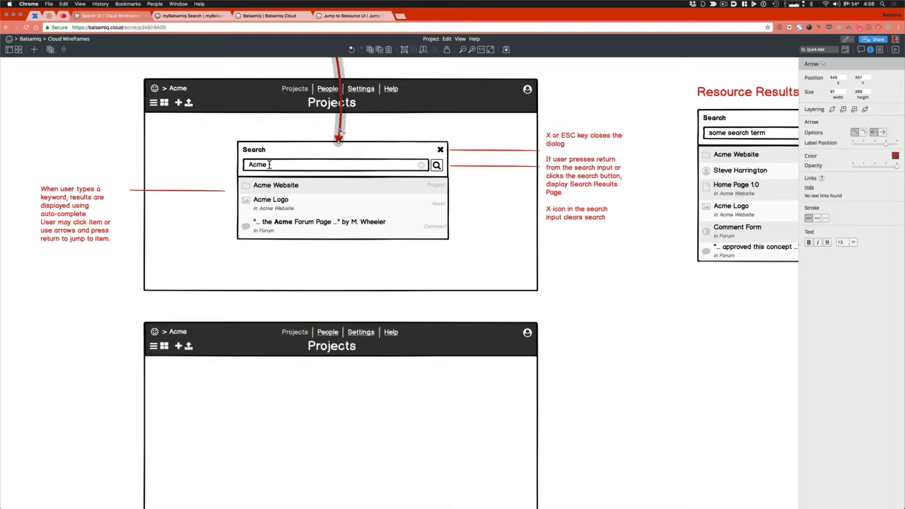
{"action": "left_click_drag", "start_coordinate": [340, 132], "coordinate": [423, 405]}
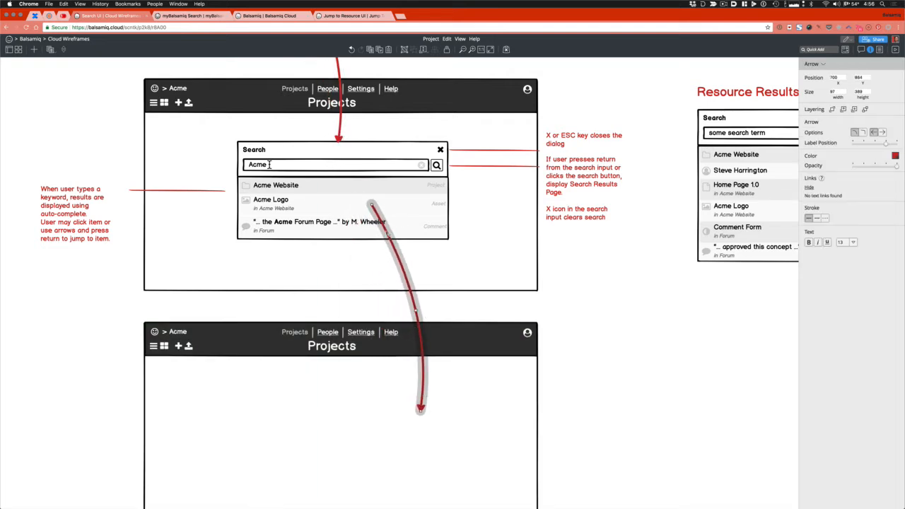
{"action": "left_click_drag", "start_coordinate": [389, 234], "coordinate": [404, 256]}
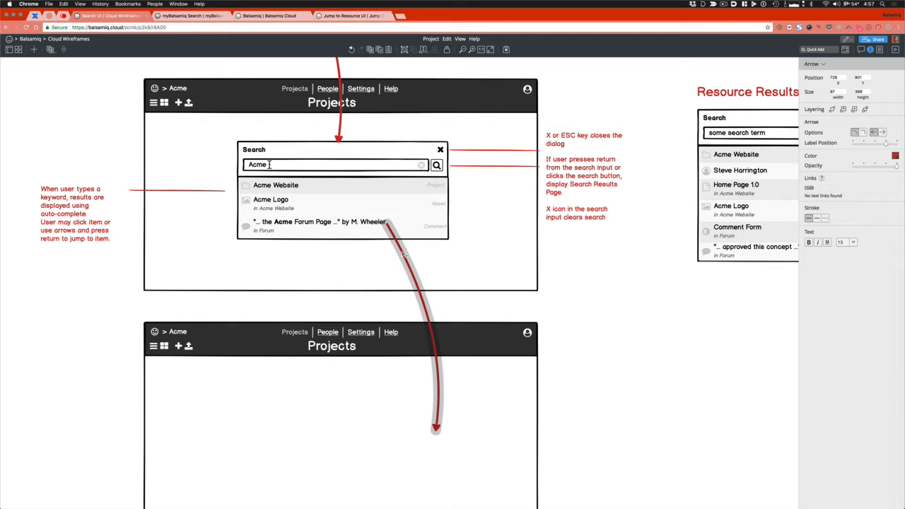
Step: Add a label with red text and place it above the first screen's upper-left corner at X 270, Y 133
{"action": "scroll", "coordinate": [280, 341], "scroll_direction": "up", "scroll_amount": 2}
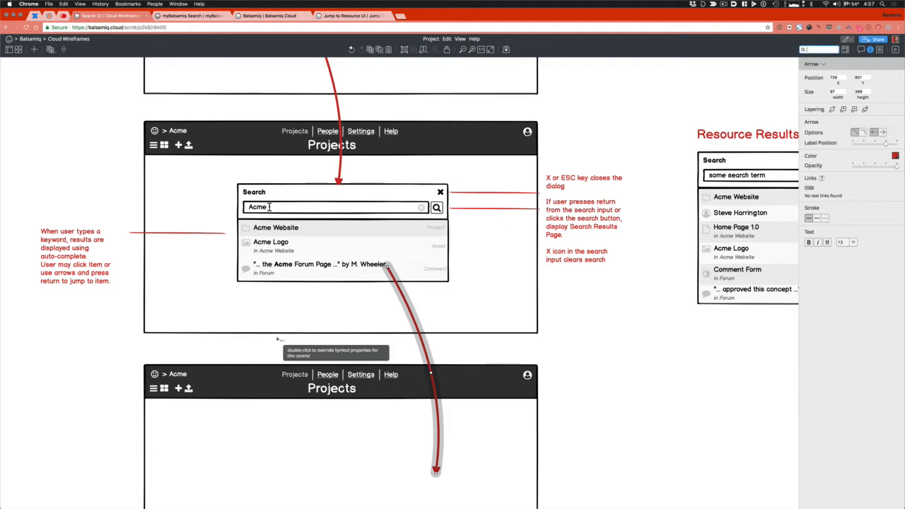
{"action": "type", "text": "label"}
{"action": "key", "text": "Return"}
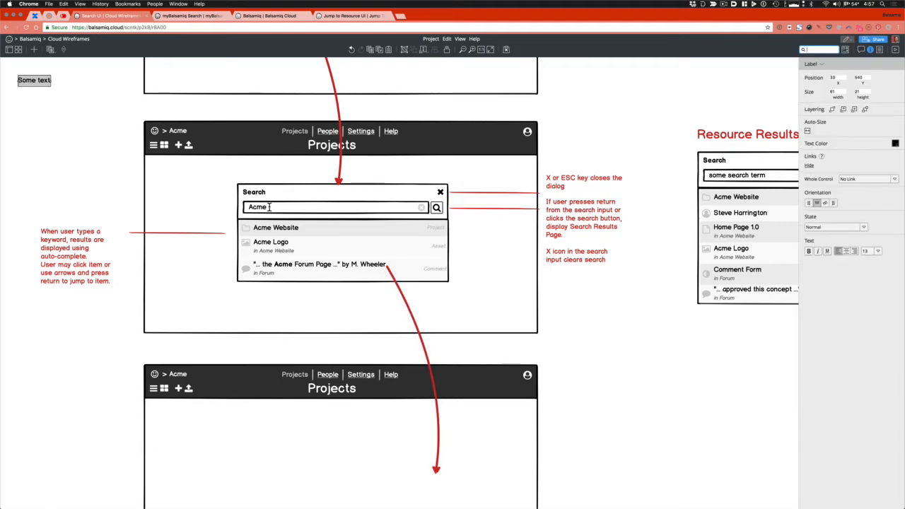
{"action": "scroll", "coordinate": [169, 249], "scroll_direction": "up", "scroll_amount": 7}
{"action": "left_click_drag", "start_coordinate": [46, 321], "coordinate": [349, 301]}
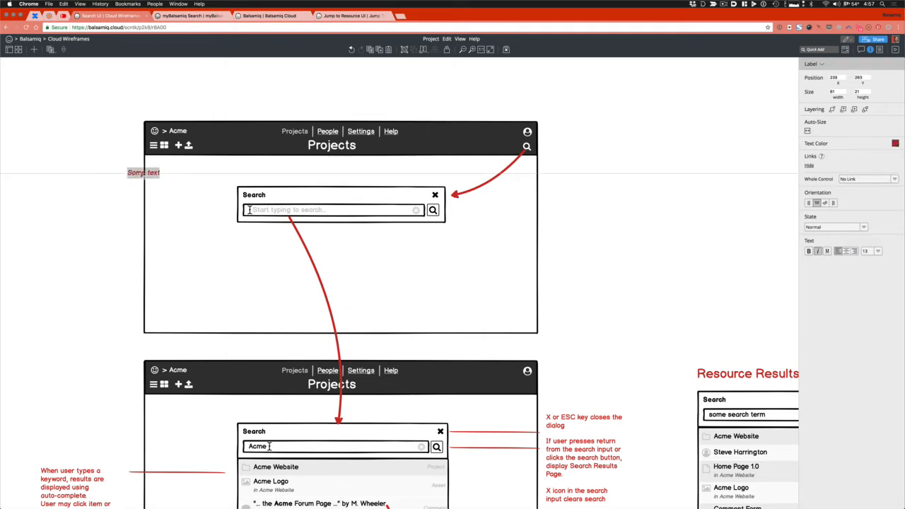
{"action": "left_click_drag", "start_coordinate": [143, 175], "coordinate": [160, 107]}
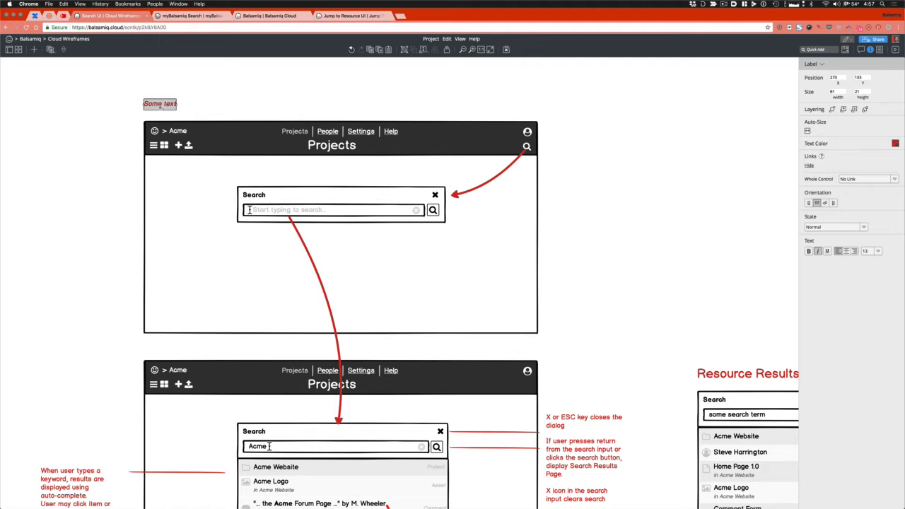
Step: Format the label above the first screen as bold, non-italic text at size 16
{"action": "key", "text": "super+]"}
{"action": "left_click", "coordinate": [818, 251]}
{"action": "left_click", "coordinate": [809, 251]}
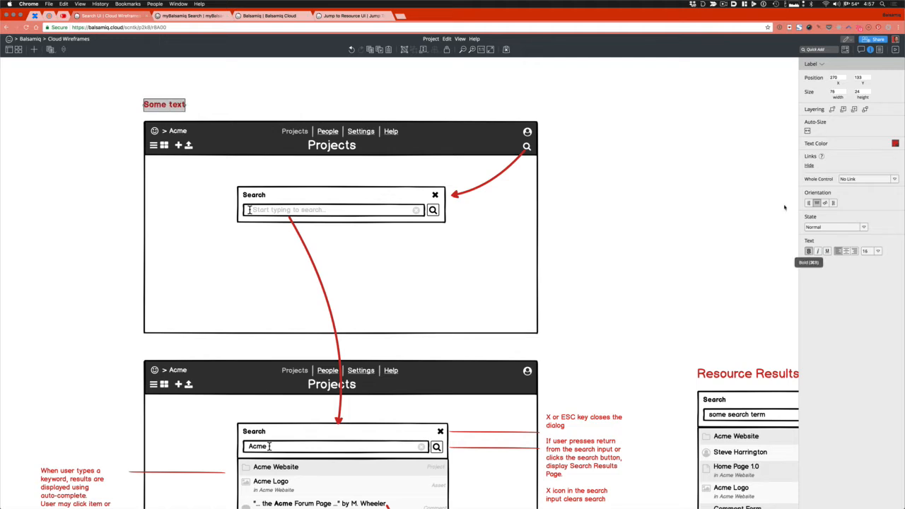
Step: Change the first screen's label text to "1. User selects Search icon from toolbar"
{"action": "double_click", "coordinate": [175, 106]}
{"action": "type", "text": "1)"}
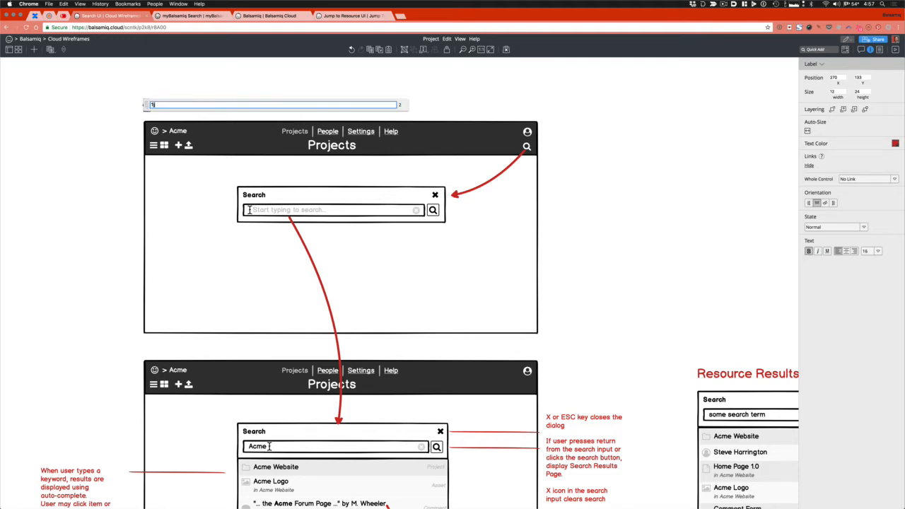
{"action": "type", "text": " User"}
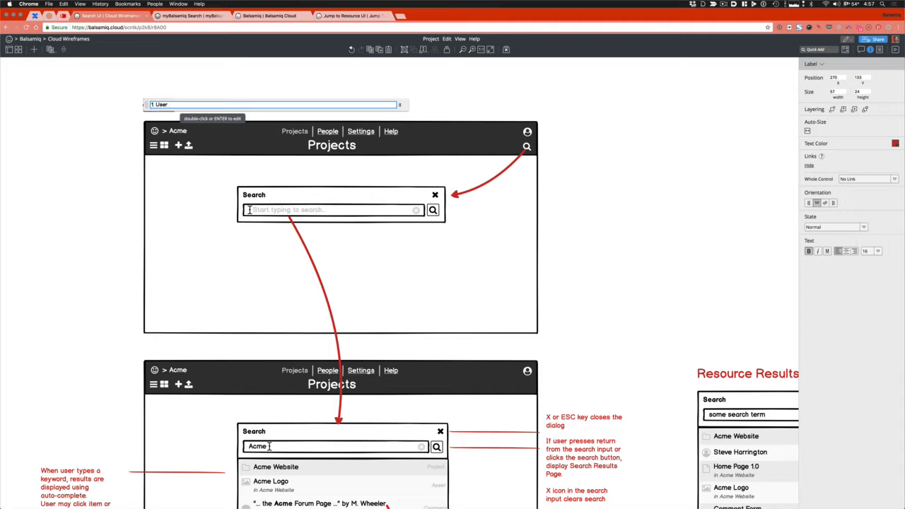
{"action": "type", "text": " selects Search icon from toolbar"}
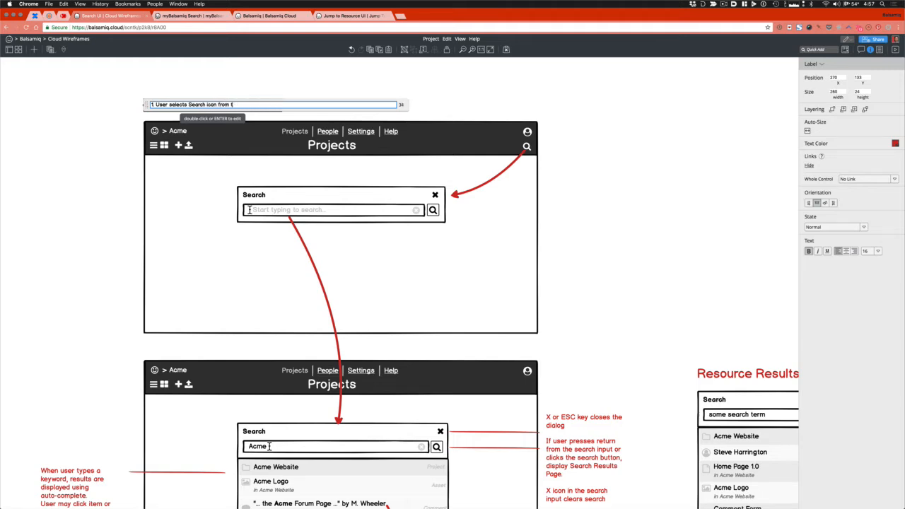
{"action": "left_click", "coordinate": [103, 72]}
Step: Copy the heading label to just above the second screen and move the original closer to the first screen at Y 148
{"action": "left_click_drag", "start_coordinate": [174, 110], "coordinate": [180, 357]}
{"action": "scroll", "coordinate": [178, 286], "scroll_direction": "down", "scroll_amount": 3}
{"action": "scroll", "coordinate": [196, 198], "scroll_direction": "up", "scroll_amount": 3}
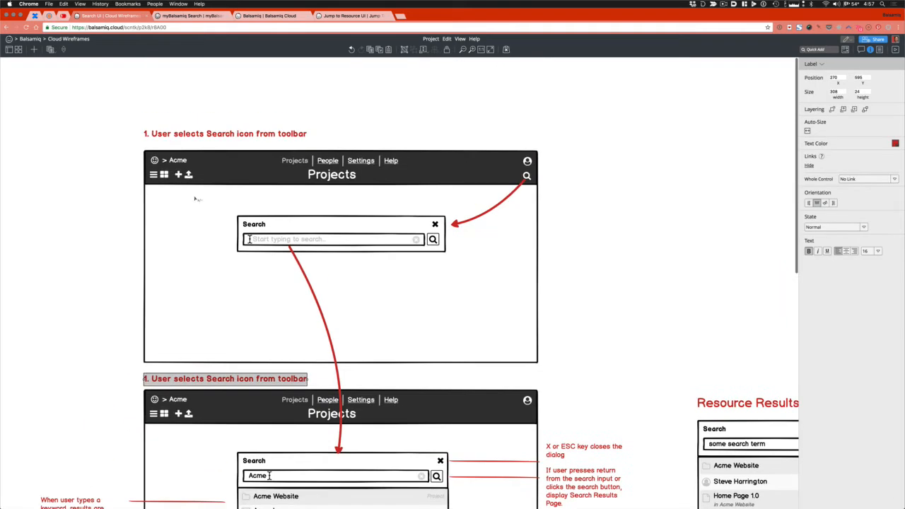
{"action": "left_click", "coordinate": [214, 144]}
{"action": "left_click_drag", "start_coordinate": [214, 143], "coordinate": [215, 142]}
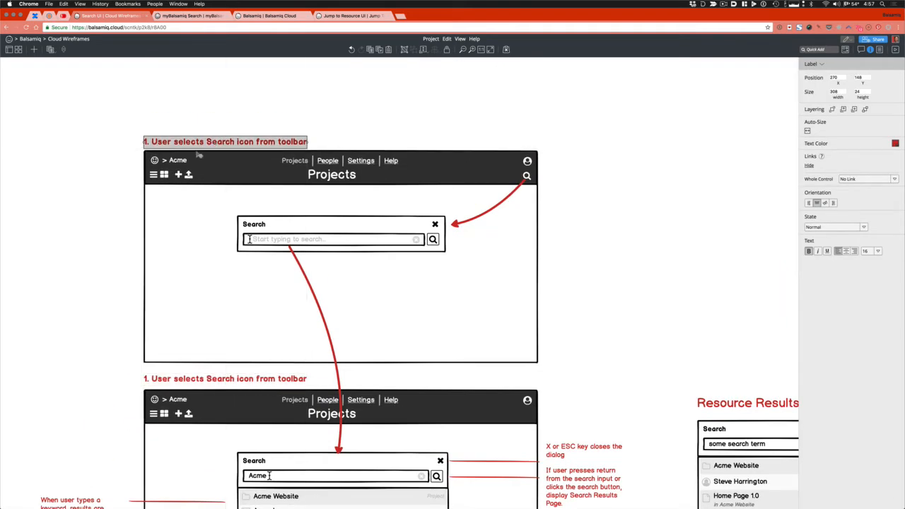
Step: Change the second screen's label to "2. Search dialog shows auto-completion with top 20 matching results"
{"action": "scroll", "coordinate": [121, 307], "scroll_direction": "down", "scroll_amount": 2}
{"action": "double_click", "coordinate": [171, 310]}
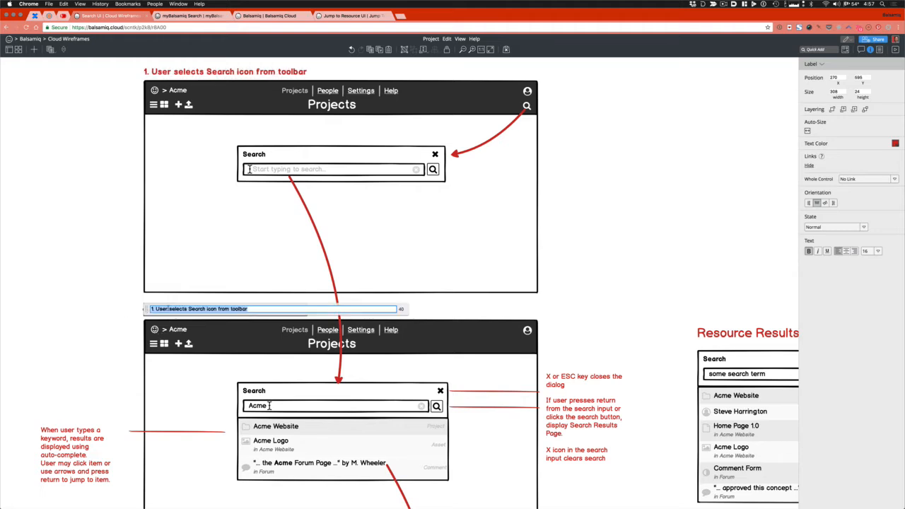
{"action": "key", "text": "Left"}
{"action": "key", "text": "Right"}
{"action": "key", "text": "BackSpace"}
{"action": "type", "text": "2"}
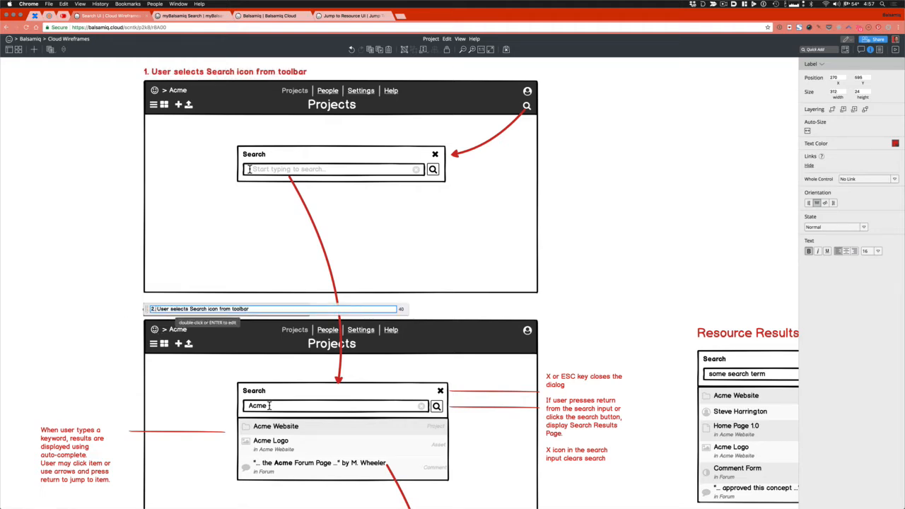
{"action": "key", "text": "shift+super+Right"}
{"action": "key", "text": "BackSpace"}
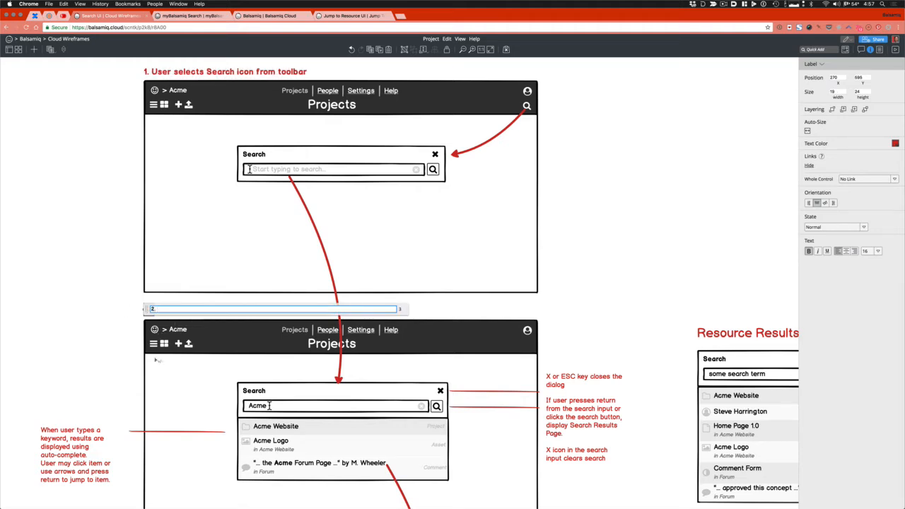
{"action": "scroll", "coordinate": [157, 360], "scroll_direction": "down", "scroll_amount": 4}
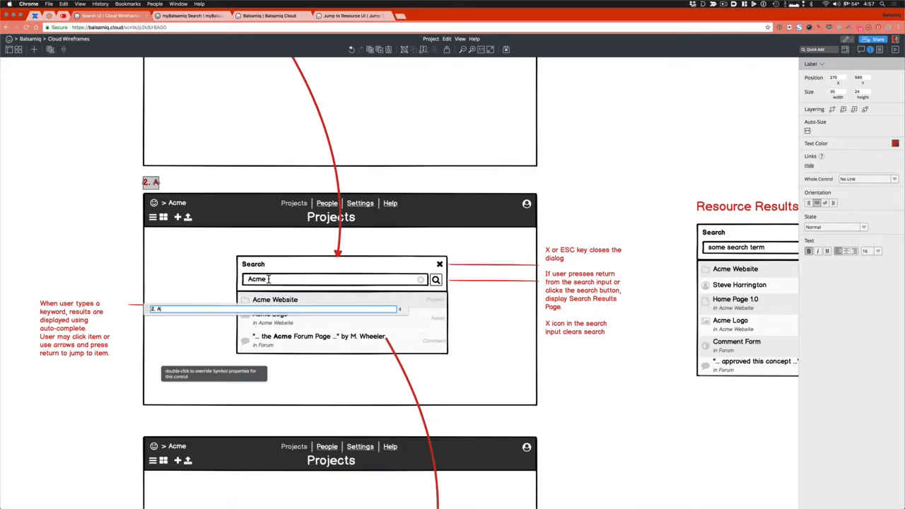
{"action": "type", "text": "Search dialog shows auto-completion with top 20 matching results"}
{"action": "scroll", "coordinate": [105, 237], "scroll_direction": "up", "scroll_amount": 1}
{"action": "left_click", "coordinate": [104, 237]}
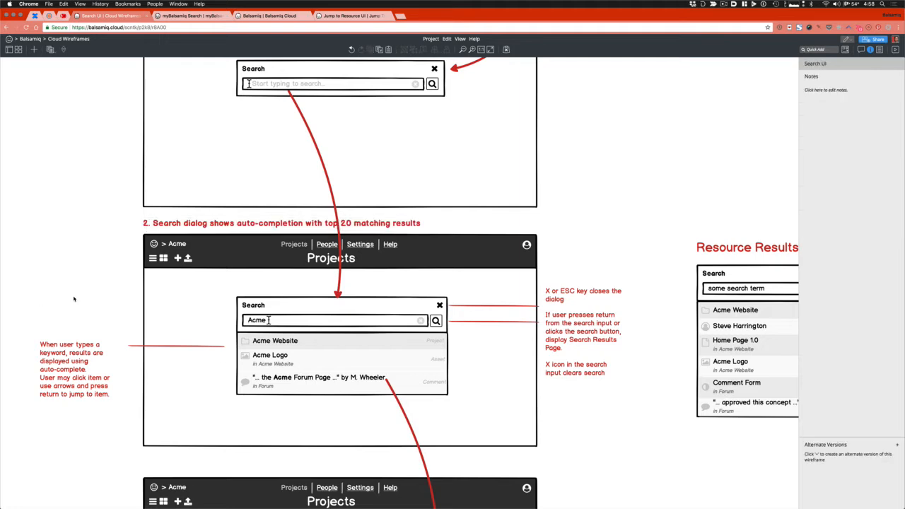
Step: Duplicate the Acme results list, place the copy just below the search dialog, and open the copied group for editing
{"action": "left_click", "coordinate": [297, 389]}
{"action": "left_click_drag", "start_coordinate": [330, 377], "coordinate": [328, 446]}
{"action": "double_click", "coordinate": [380, 428]}
Step: Delete the Acme Website and Acme Logo text entries from the copied results list
{"action": "left_click", "coordinate": [304, 451]}
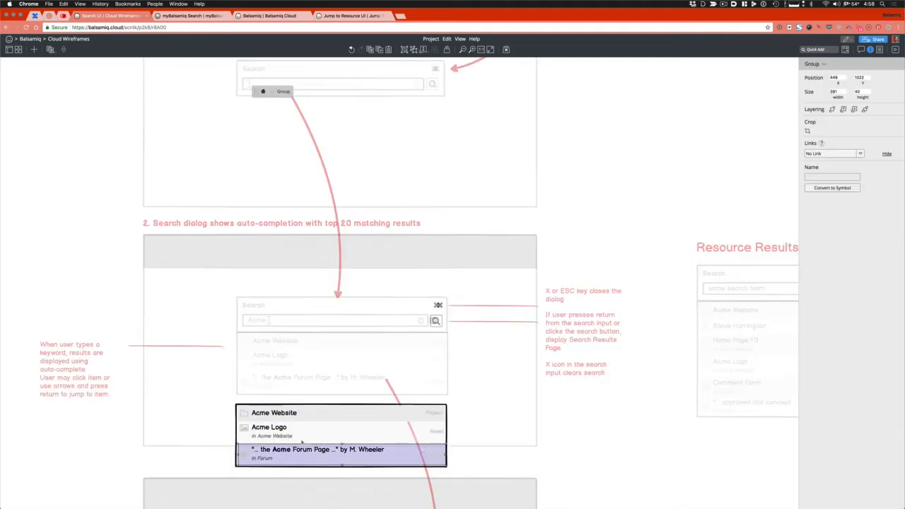
{"action": "left_click", "coordinate": [297, 432]}
{"action": "left_click", "coordinate": [297, 451], "text": "shift"}
{"action": "left_click", "coordinate": [290, 414], "text": "shift"}
{"action": "left_click", "coordinate": [283, 441]}
{"action": "left_click", "coordinate": [274, 450]}
{"action": "left_click", "coordinate": [271, 437]}
{"action": "left_click", "coordinate": [276, 417], "text": "shift"}
{"action": "key", "text": "Delete"}
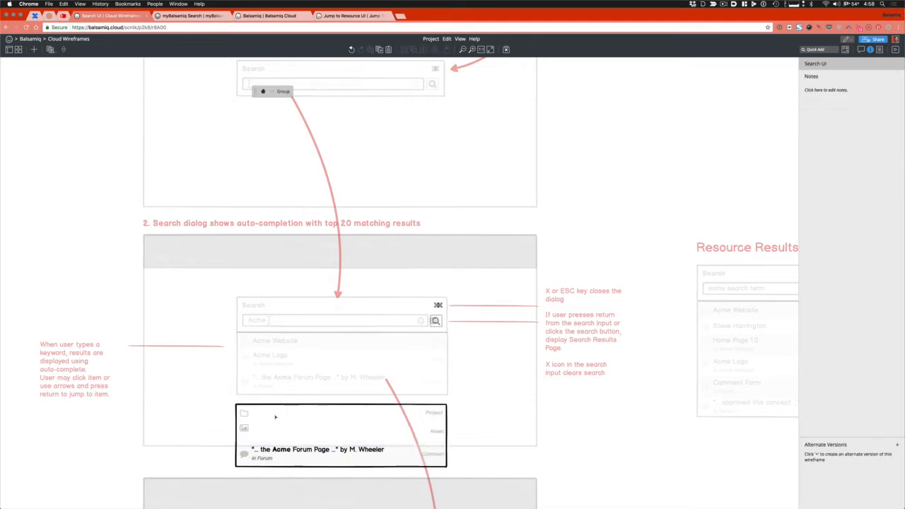
Step: Delete the folder and image icons and the Project and Asset labels from the copied results list
{"action": "left_click", "coordinate": [276, 417]}
{"action": "left_click", "coordinate": [245, 415]}
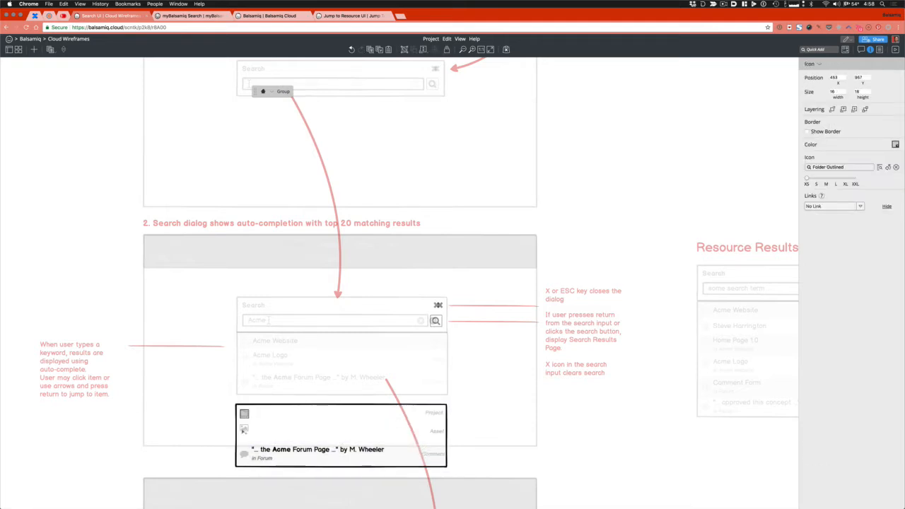
{"action": "key", "text": "Delete"}
{"action": "left_click", "coordinate": [437, 433]}
{"action": "left_click", "coordinate": [435, 414], "text": "shift"}
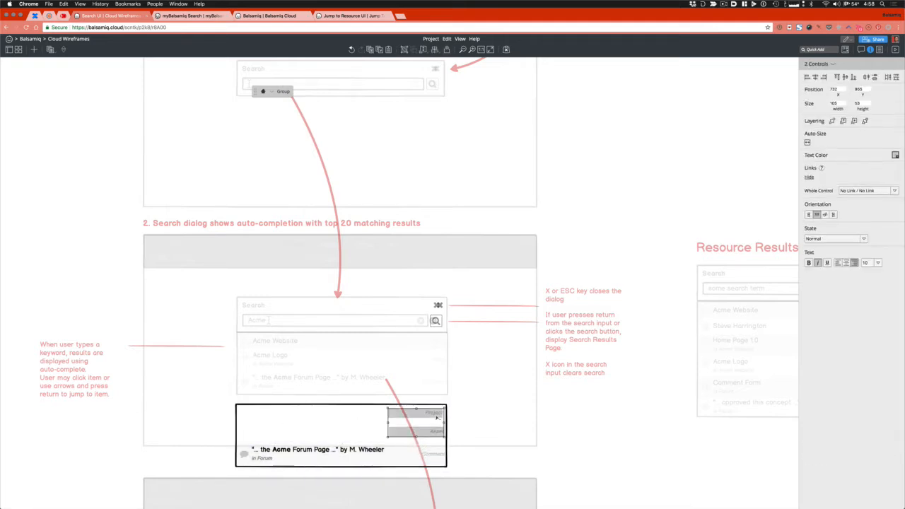
{"action": "key", "text": "Delete"}
Step: Shorten the copied list's rectangle from its upper edge to a height of 64 and replace the comment icon with a horizontal ellipsis
{"action": "left_click", "coordinate": [312, 431]}
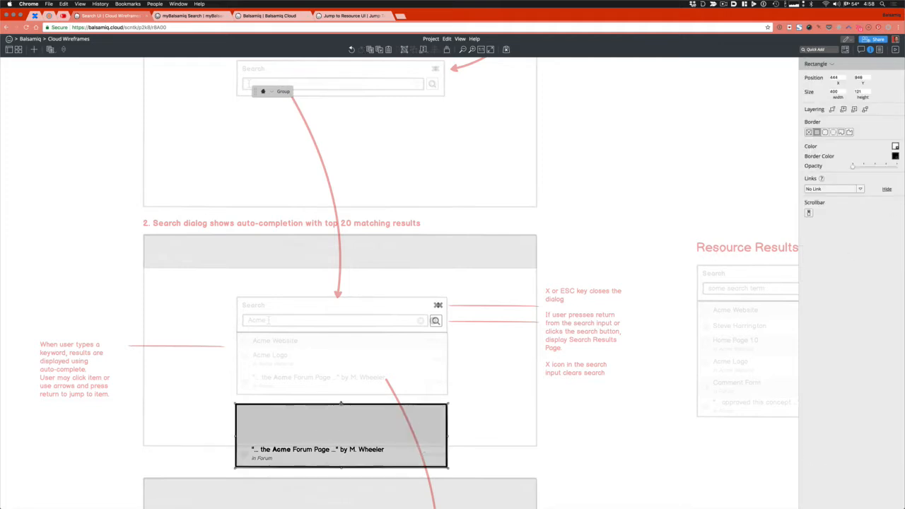
{"action": "left_click_drag", "start_coordinate": [341, 404], "coordinate": [341, 435]}
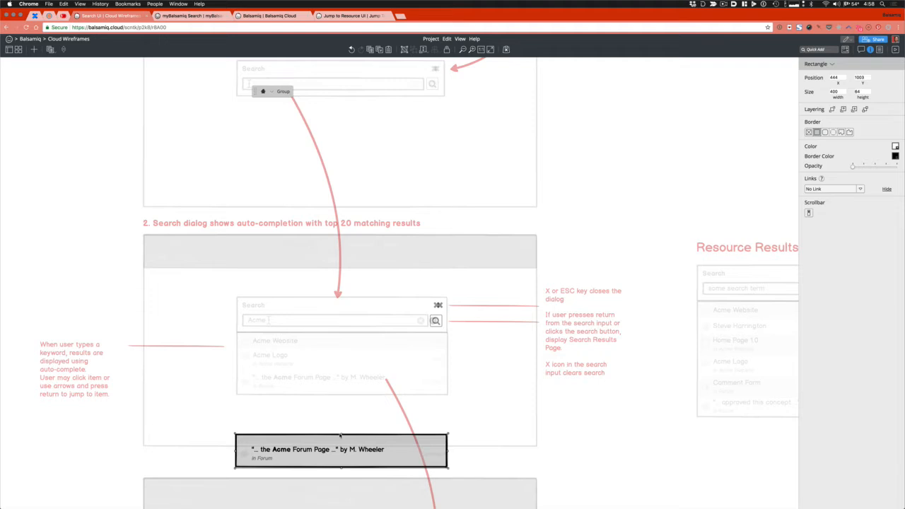
{"action": "left_click", "coordinate": [245, 454]}
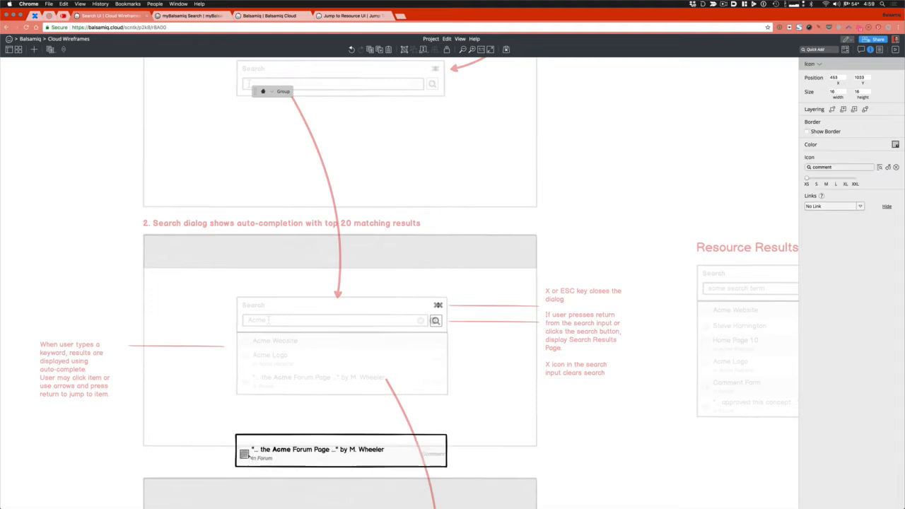
{"action": "left_click", "coordinate": [840, 168]}
{"action": "type", "text": "al"}
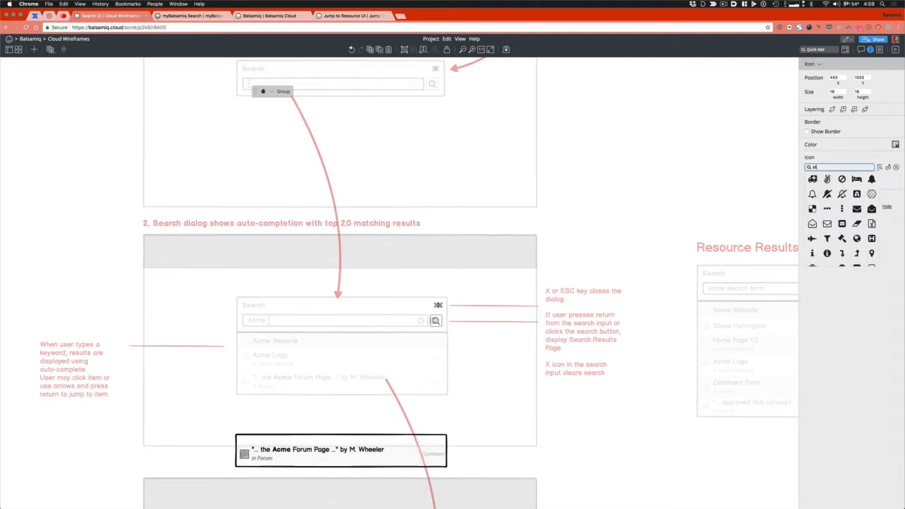
{"action": "left_click", "coordinate": [828, 209]}
Step: Try to replace the remaining forum result's text with "View 13 more results"
{"action": "left_click", "coordinate": [295, 452]}
{"action": "double_click", "coordinate": [295, 452]}
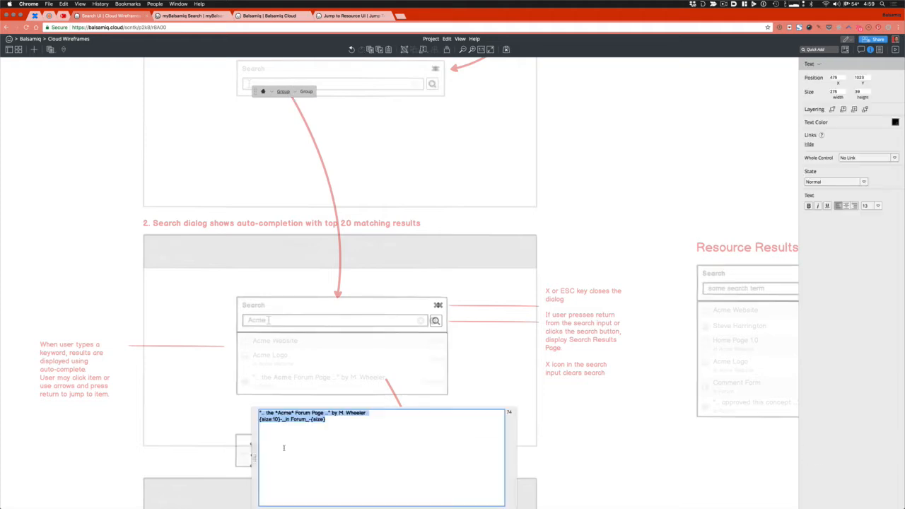
{"action": "key", "text": "BackSpace"}
{"action": "type", "text": "View 13 more results"}
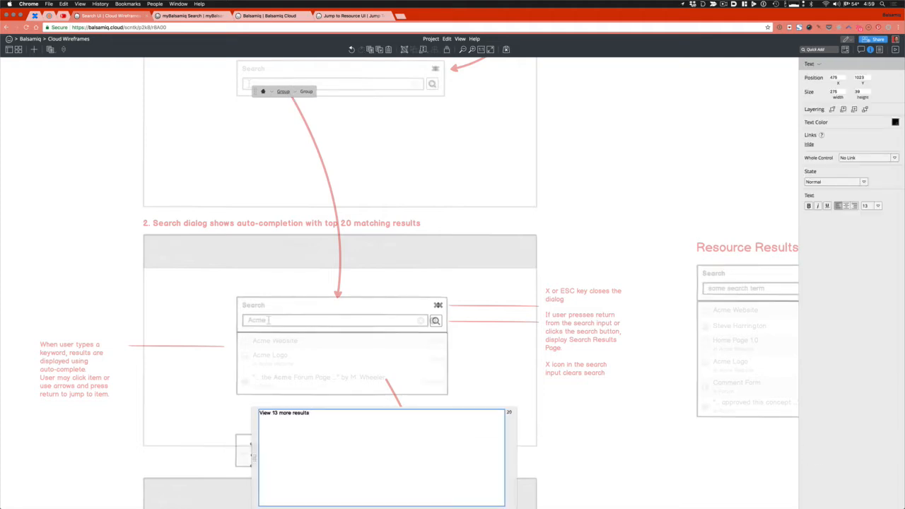
{"action": "key", "text": "Escape"}
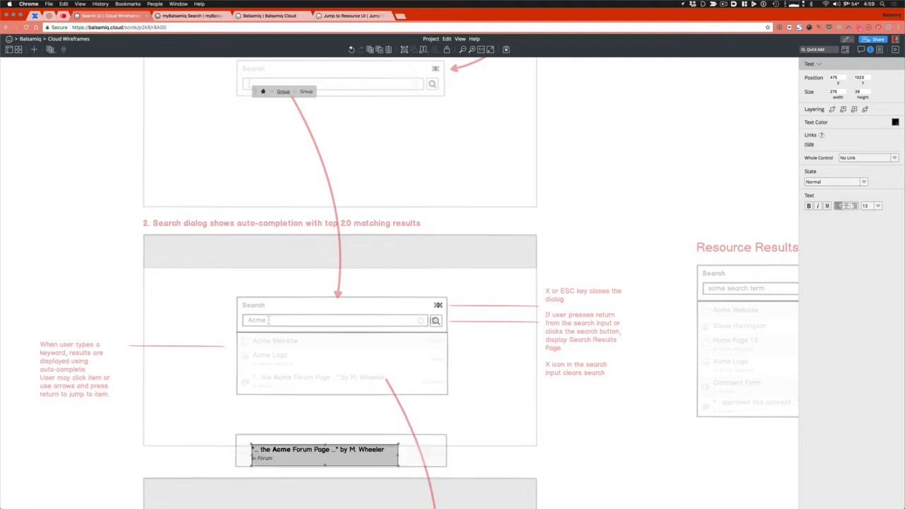
Step: Delete the copied one-row results list beneath the second screen's search dialog
{"action": "key", "text": "Page_Up"}
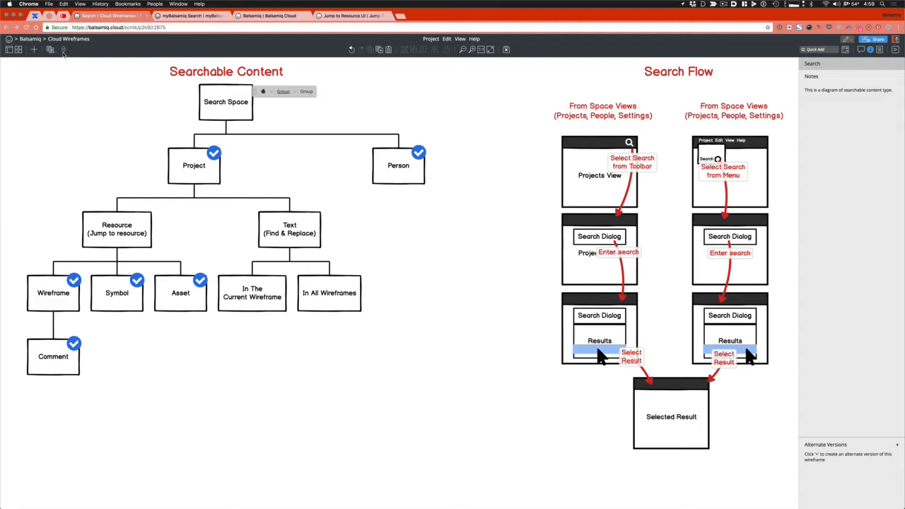
{"action": "key", "text": "Page_Down"}
{"action": "scroll", "coordinate": [247, 355], "scroll_direction": "down", "scroll_amount": 2}
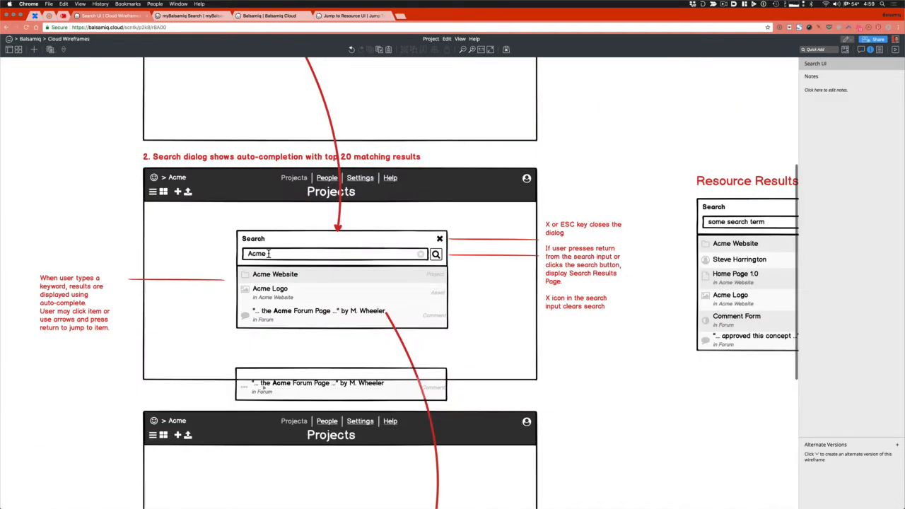
{"action": "left_click", "coordinate": [263, 387]}
{"action": "key", "text": "Delete"}
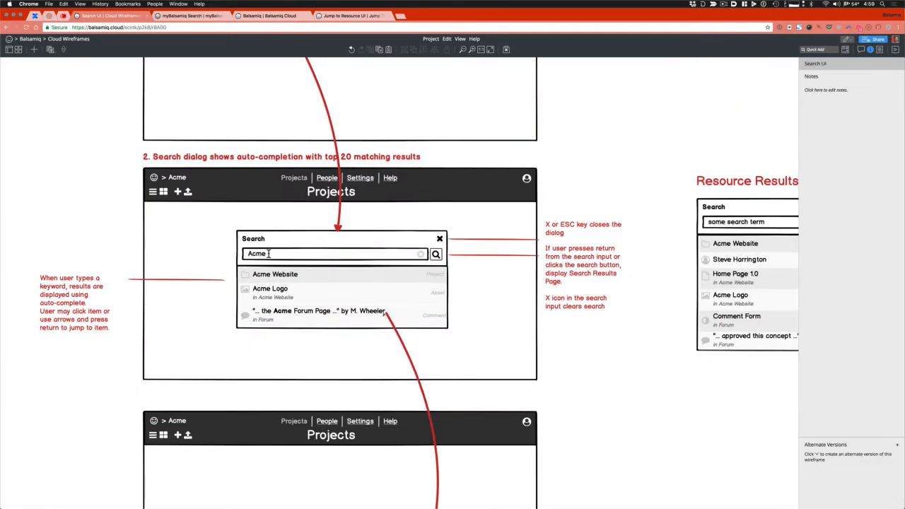
Step: Append "When there are more results than can fit in dialog, show scrollbar." to the red note about the search input
{"action": "left_click", "coordinate": [385, 313]}
{"action": "left_click", "coordinate": [437, 311]}
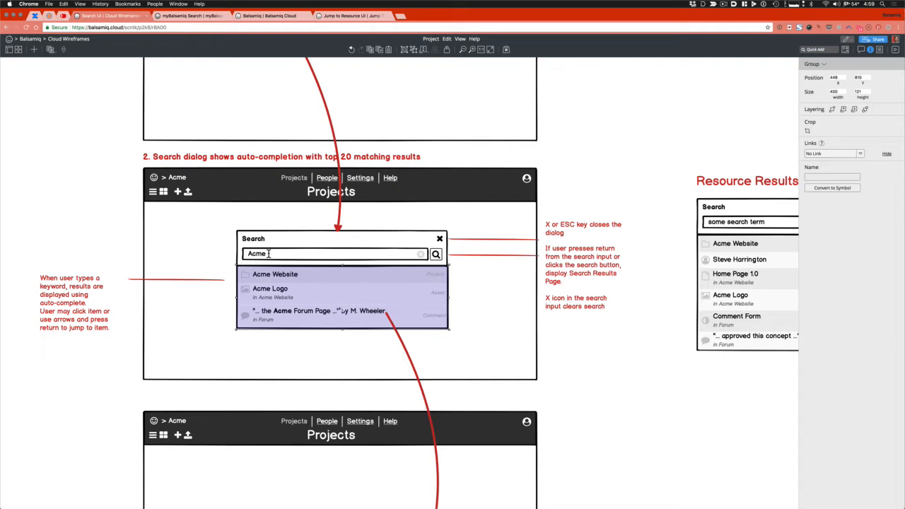
{"action": "left_click", "coordinate": [603, 298]}
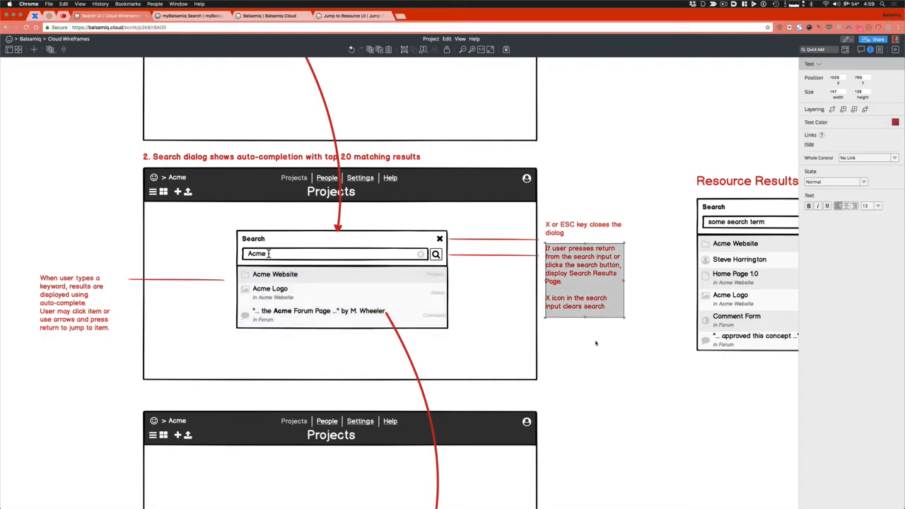
{"action": "key", "text": "Return"}
{"action": "type", "text": "When"}
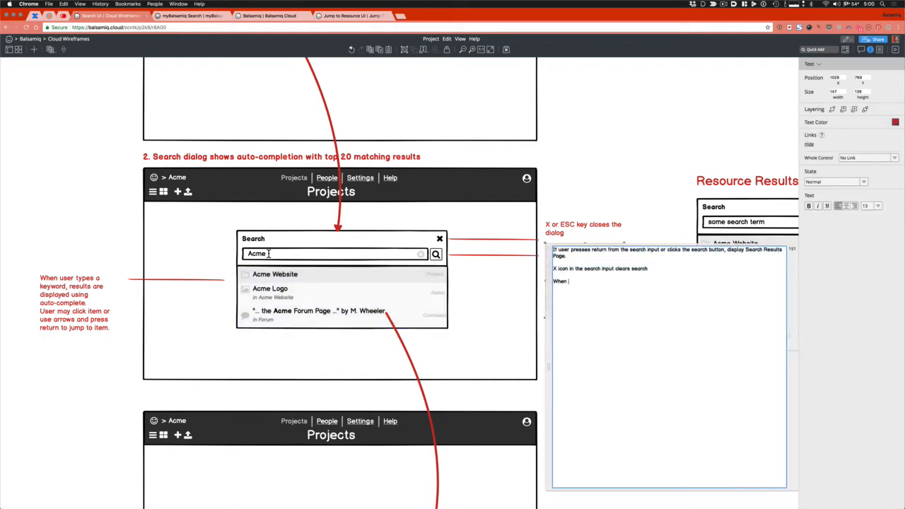
{"action": "scroll", "coordinate": [332, 283], "scroll_direction": "down", "scroll_amount": 3}
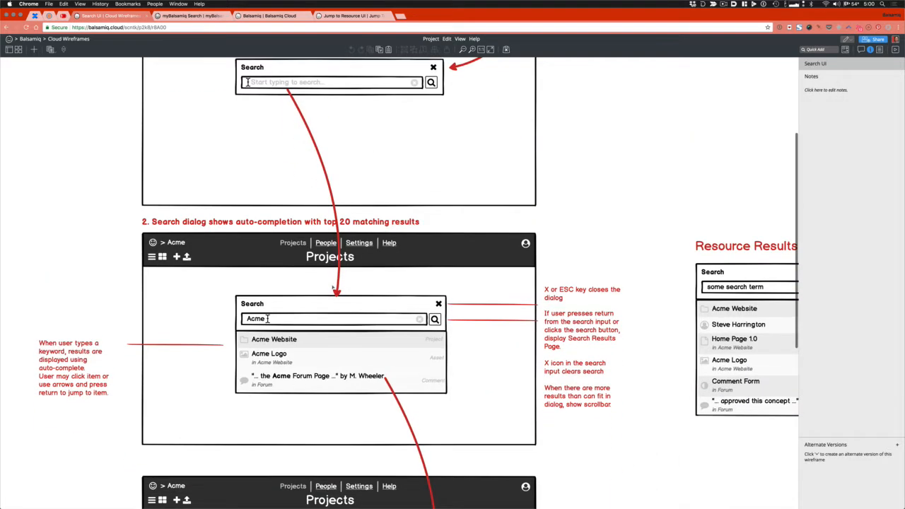
Step: Remove "top 20" from the second screen's label so it reads "2. Search dialog shows auto-completion with matching results"
{"action": "scroll", "coordinate": [333, 288], "scroll_direction": "down", "scroll_amount": 1}
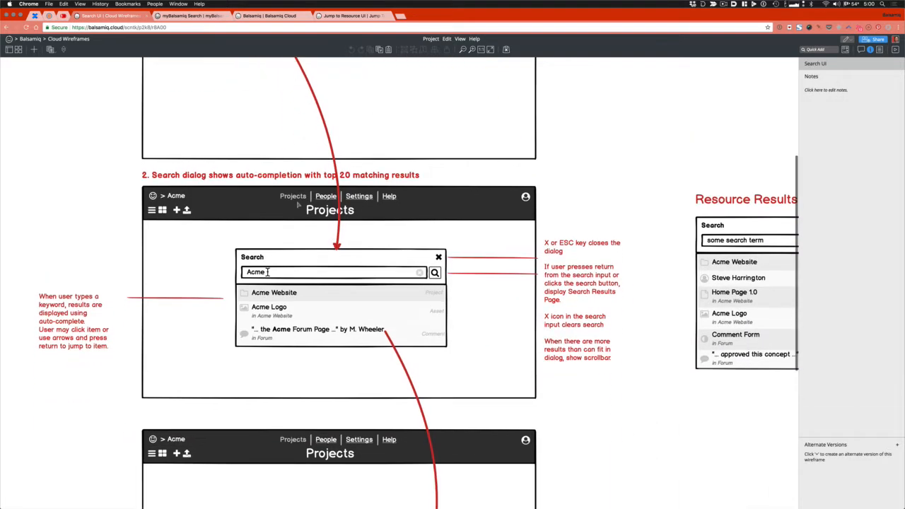
{"action": "left_click", "coordinate": [310, 176]}
{"action": "double_click", "coordinate": [316, 175]}
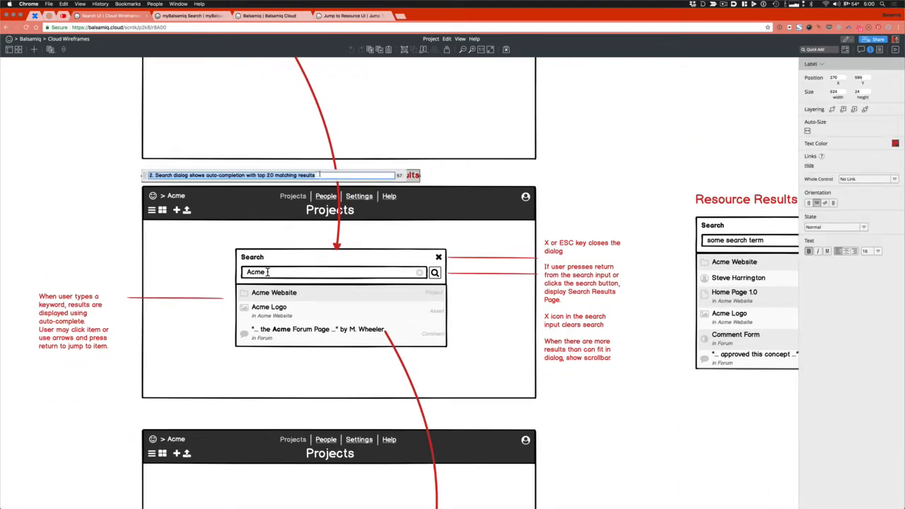
{"action": "mouse_move", "coordinate": [257, 175]}
{"action": "left_mouse_down"}
{"action": "mouse_move", "coordinate": [315, 174]}
{"action": "mouse_move", "coordinate": [274, 175]}
{"action": "left_mouse_up"}
{"action": "key", "text": "BackSpace"}
{"action": "key", "text": "Return"}
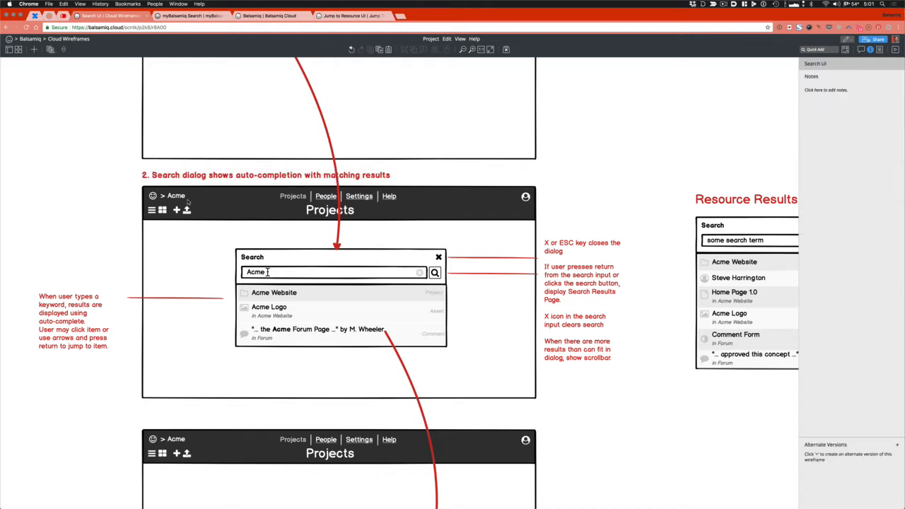
Step: Copy the second screen's heading above the third screen and change it to "3. If user selects a result, app forwards to that result view"
{"action": "left_click", "coordinate": [275, 179]}
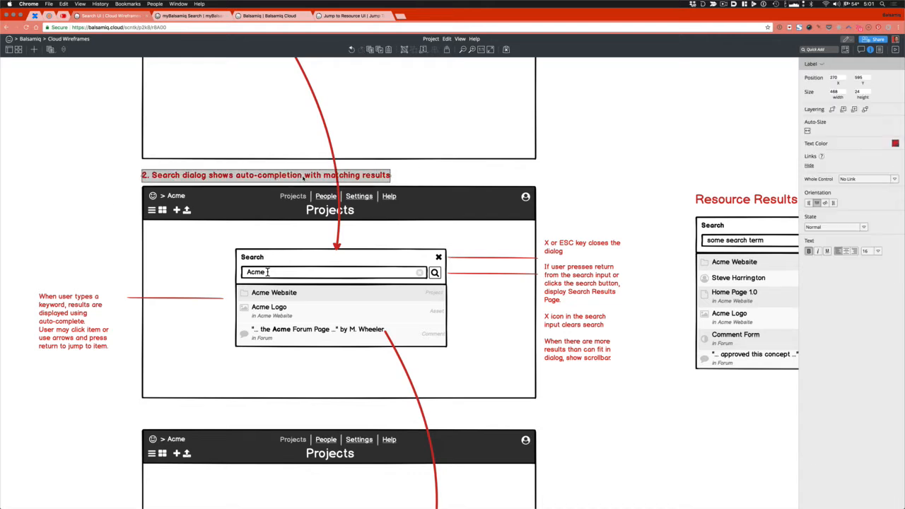
{"action": "left_click_drag", "start_coordinate": [303, 179], "coordinate": [307, 423]}
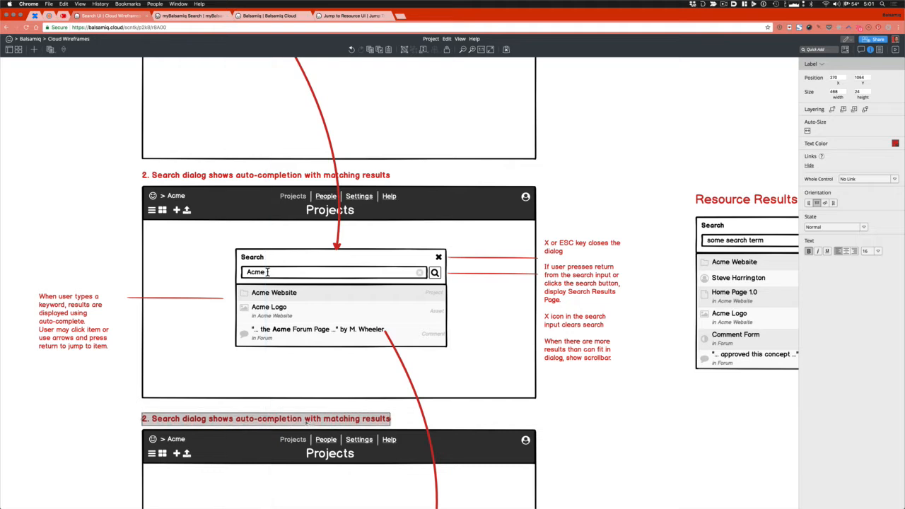
{"action": "double_click", "coordinate": [306, 423]}
{"action": "type", "text": "If"}
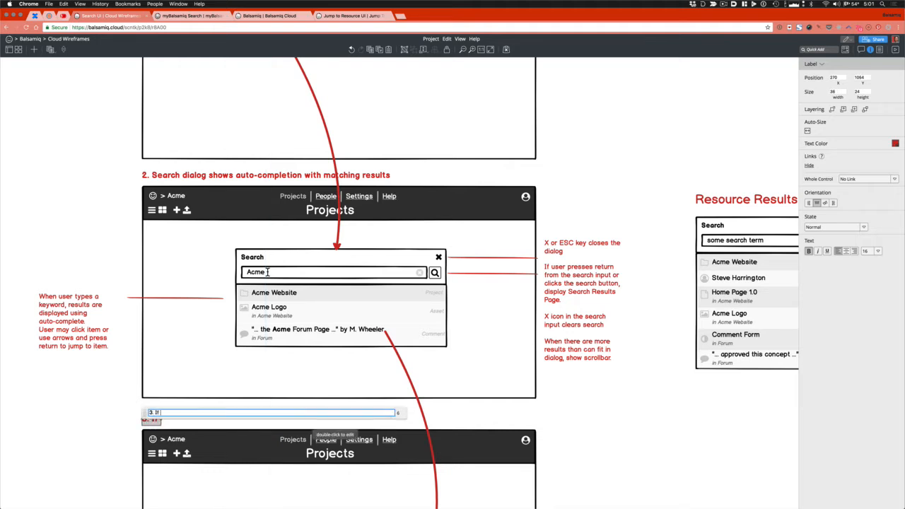
{"action": "type", "text": " user selects "}
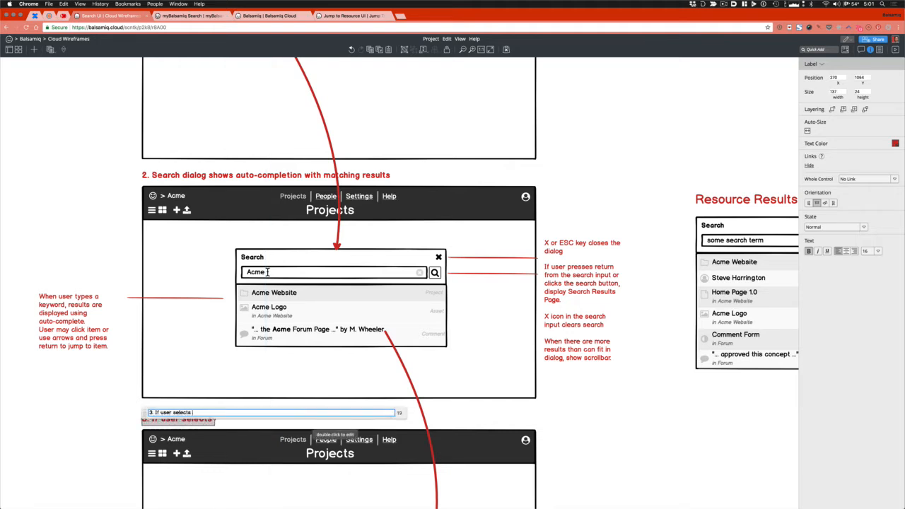
{"action": "type", "text": "a result, app forw"}
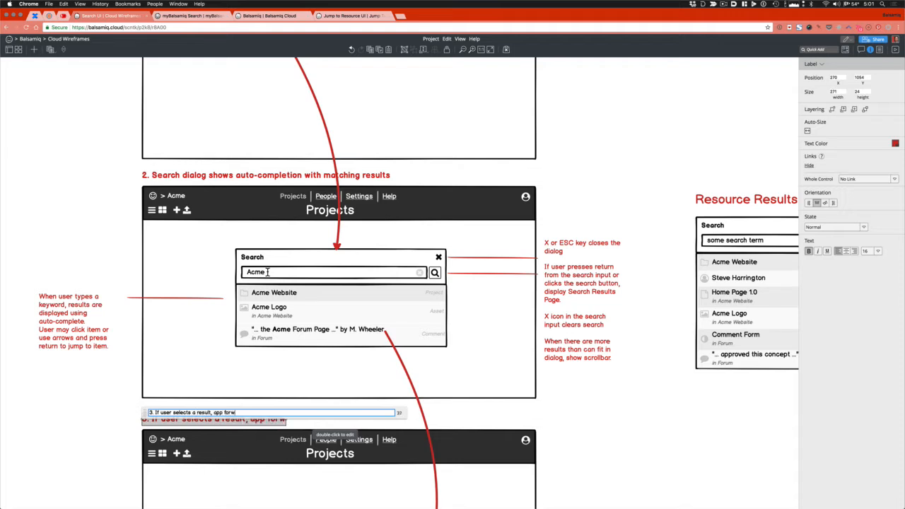
{"action": "type", "text": "ards to that result pa"}
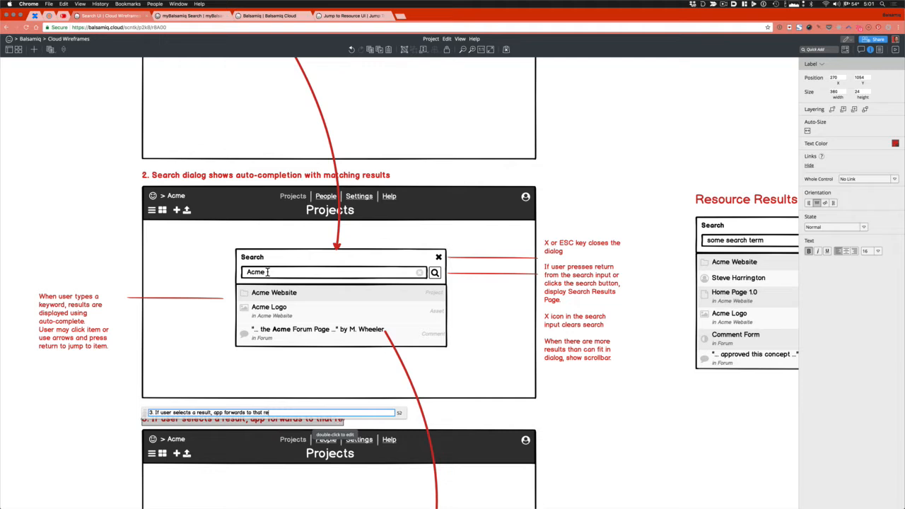
{"action": "key", "text": "BackSpace"}
{"action": "key", "text": "BackSpace"}
{"action": "type", "text": "view"}
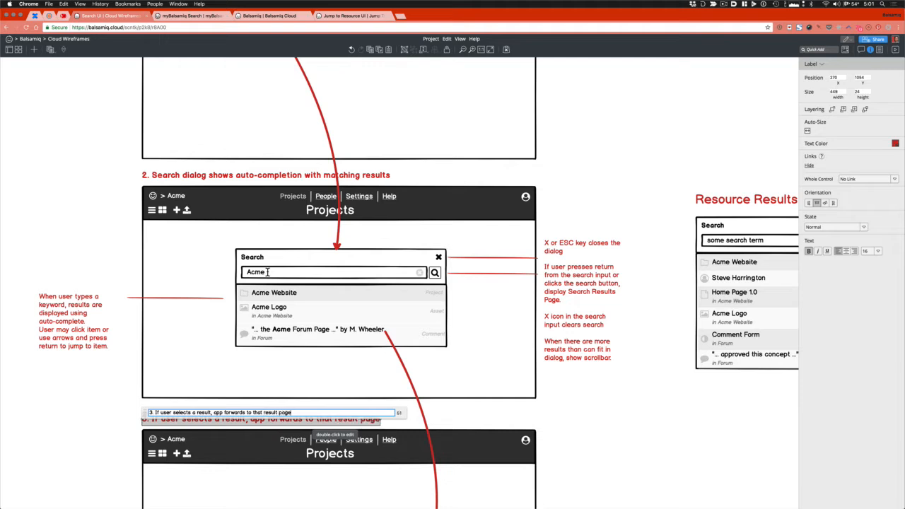
{"action": "left_click", "coordinate": [572, 438]}
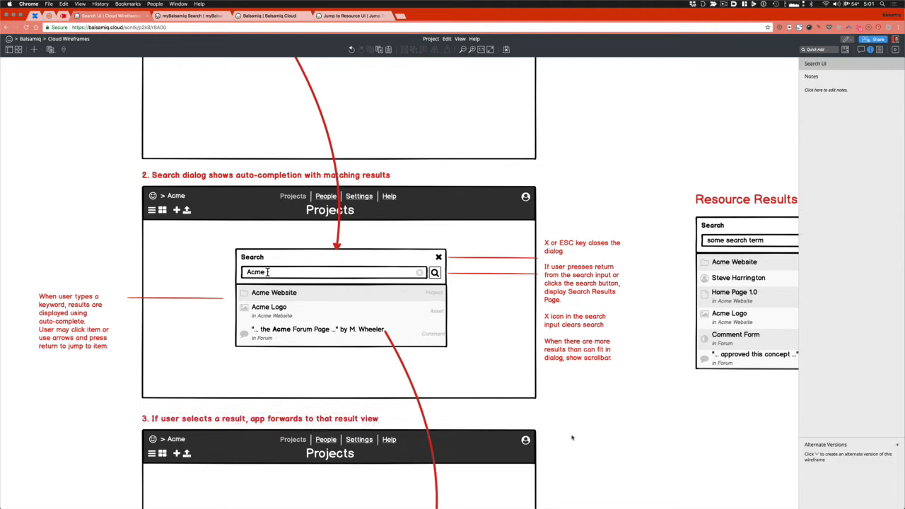
Step: Draw a 28 by 28 circle over the forum result where the second arrow starts, and transform it into a Shape control
{"action": "scroll", "coordinate": [511, 405], "scroll_direction": "down", "scroll_amount": 3}
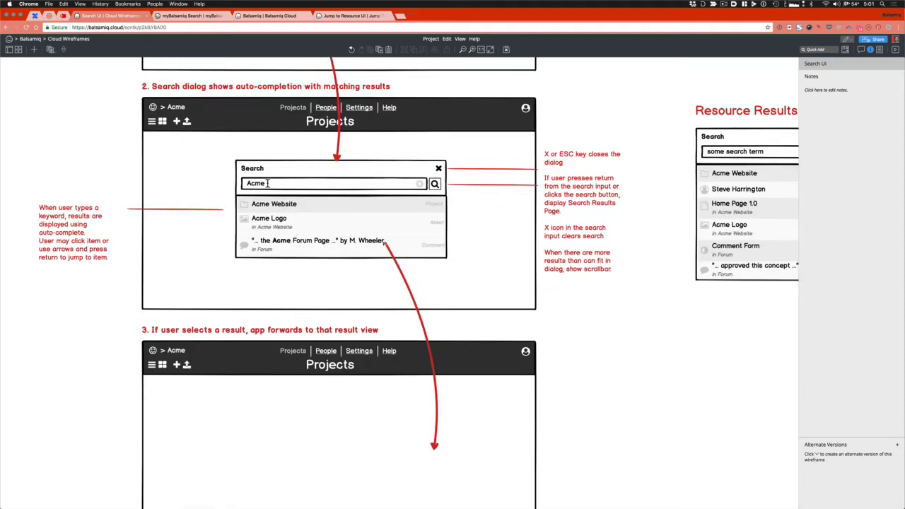
{"action": "left_click_drag", "start_coordinate": [378, 236], "coordinate": [393, 252]}
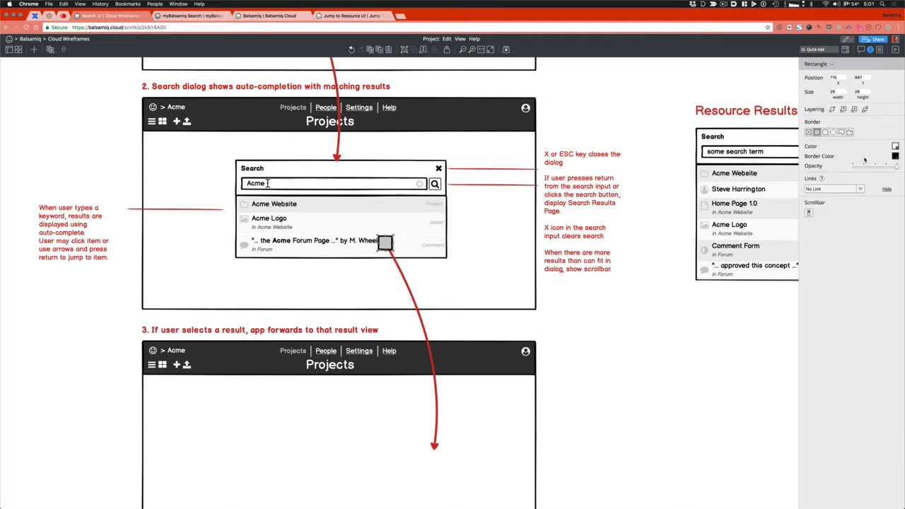
{"action": "left_click", "coordinate": [827, 134]}
{"action": "left_click", "coordinate": [834, 134]}
{"action": "left_click", "coordinate": [826, 134]}
{"action": "left_click", "coordinate": [832, 64]}
{"action": "type", "text": "sha"}
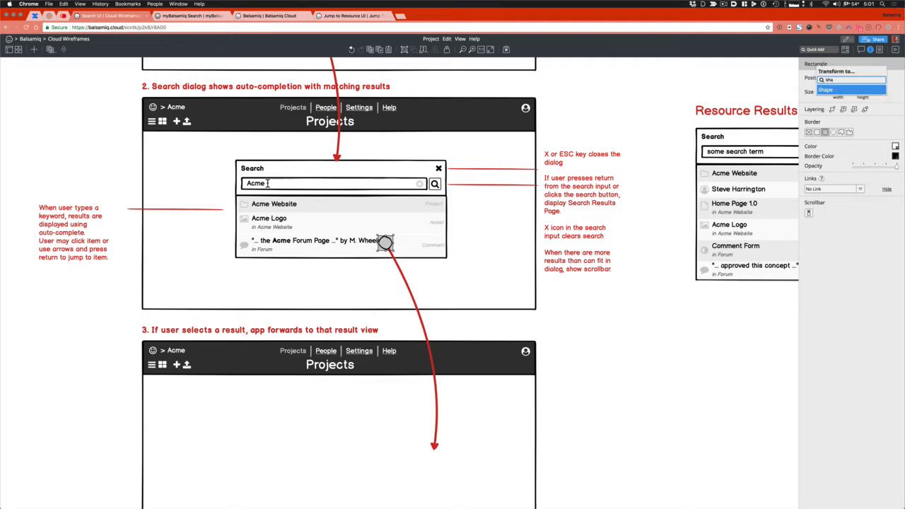
{"action": "key", "text": "Return"}
{"action": "left_click", "coordinate": [809, 215]}
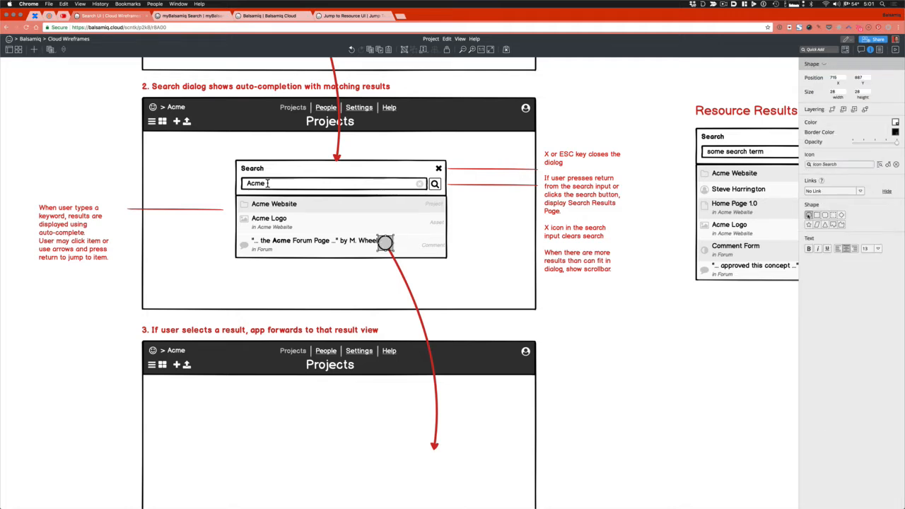
Step: Give the circle marker a red fill and red border, and make it semi-transparent
{"action": "left_click", "coordinate": [896, 123]}
{"action": "left_click", "coordinate": [853, 155]}
{"action": "left_click", "coordinate": [896, 133]}
{"action": "left_click", "coordinate": [853, 157]}
{"action": "left_click", "coordinate": [876, 142]}
{"action": "left_click", "coordinate": [686, 370]}
{"action": "left_click", "coordinate": [386, 243]}
Step: Try to add another level after "> Acme >" in the third screen's breadcrumb label
{"action": "double_click", "coordinate": [332, 370]}
{"action": "double_click", "coordinate": [331, 370]}
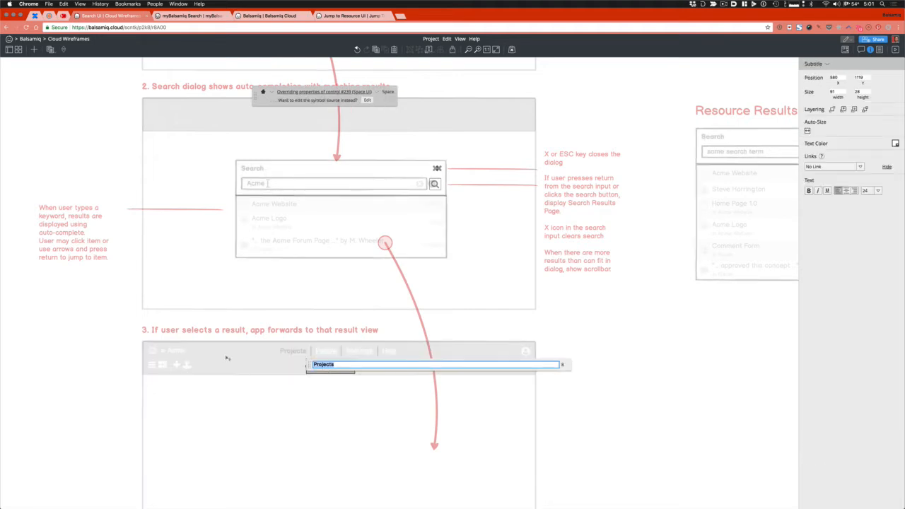
{"action": "left_click", "coordinate": [182, 351]}
{"action": "key", "text": "Return"}
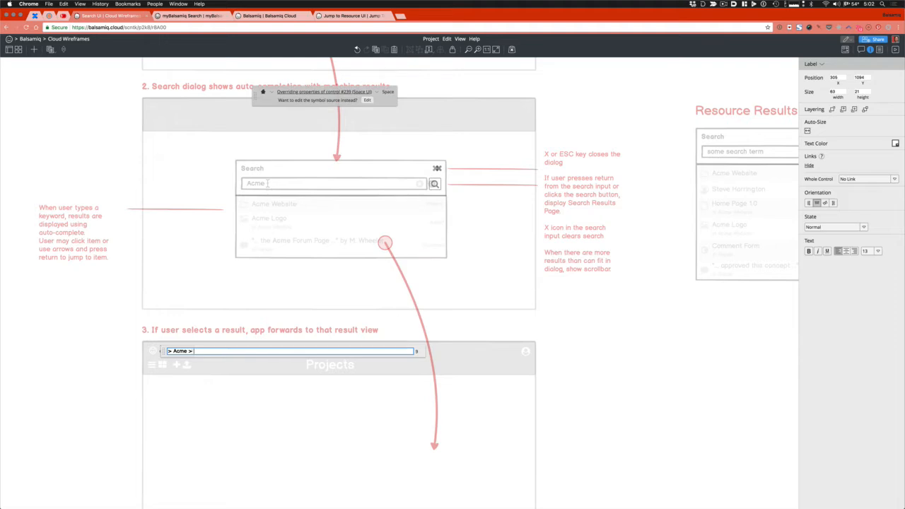
{"action": "type", "text": "m"}
{"action": "left_click", "coordinate": [181, 319]}
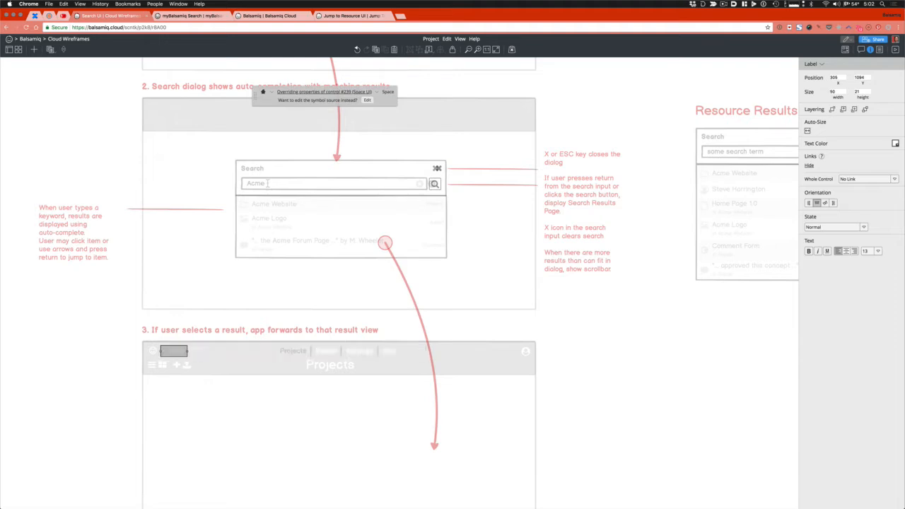
{"action": "double_click", "coordinate": [184, 319]}
{"action": "left_click", "coordinate": [164, 371]}
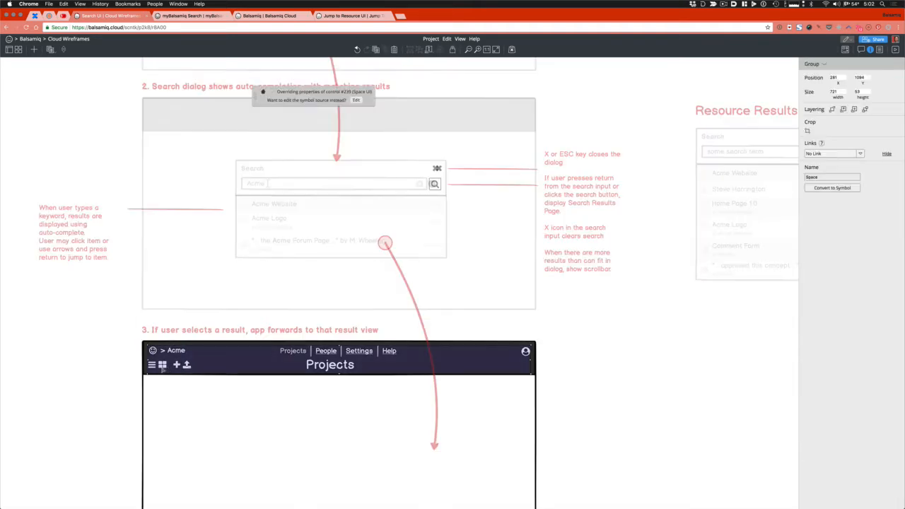
{"action": "double_click", "coordinate": [164, 370]}
{"action": "double_click", "coordinate": [164, 370]}
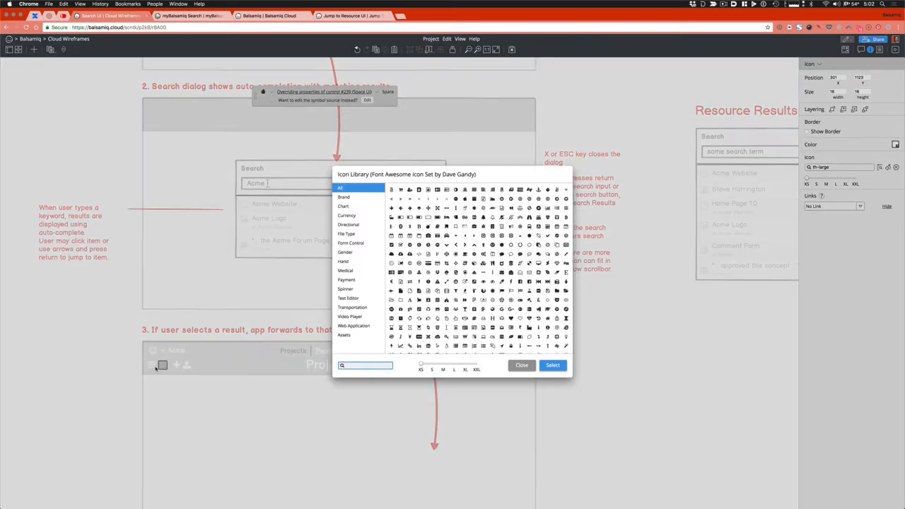
{"action": "key", "text": "Escape"}
{"action": "double_click", "coordinate": [156, 383]}
Step: Break apart the third screen's Space UI symbol into an ordinary group
{"action": "left_click", "coordinate": [174, 404]}
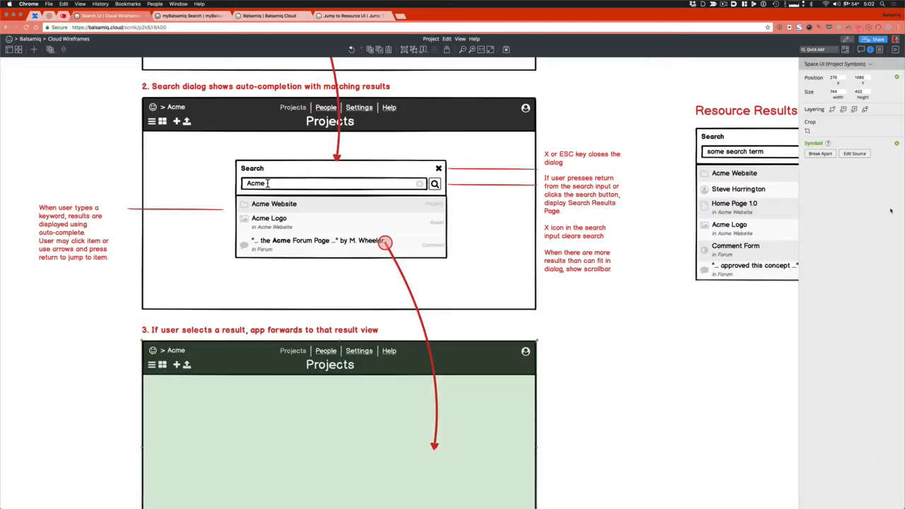
{"action": "left_click", "coordinate": [819, 154]}
{"action": "left_click", "coordinate": [602, 422]}
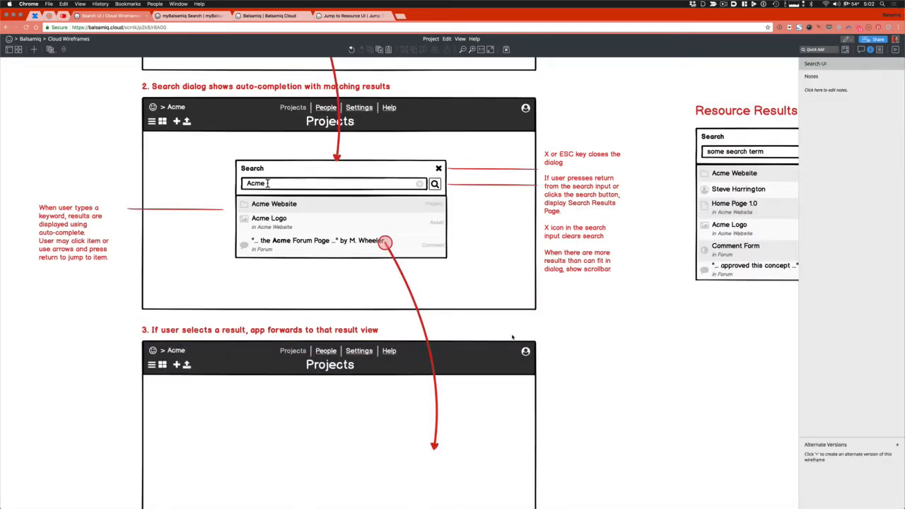
Step: Change the third screen's header link bar to "Projects, Edit, View, Help"
{"action": "left_click", "coordinate": [364, 352]}
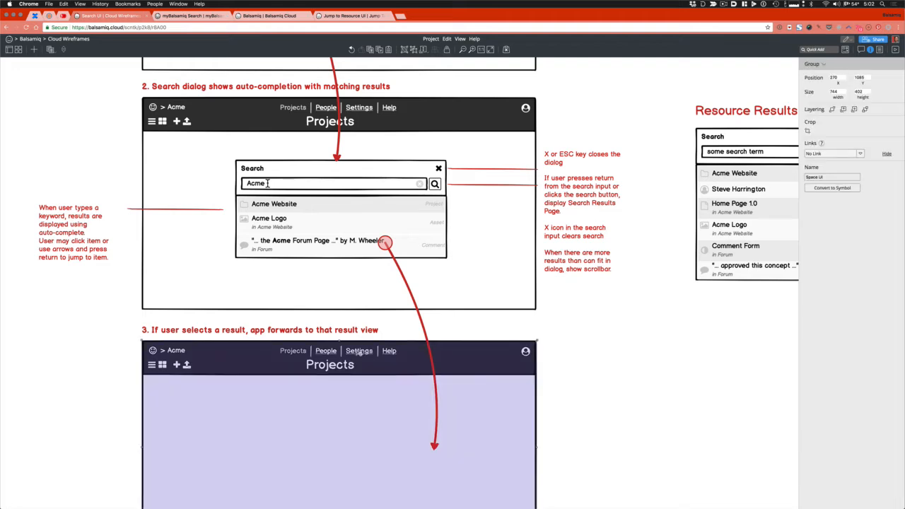
{"action": "double_click", "coordinate": [360, 352]}
{"action": "left_click", "coordinate": [360, 353]}
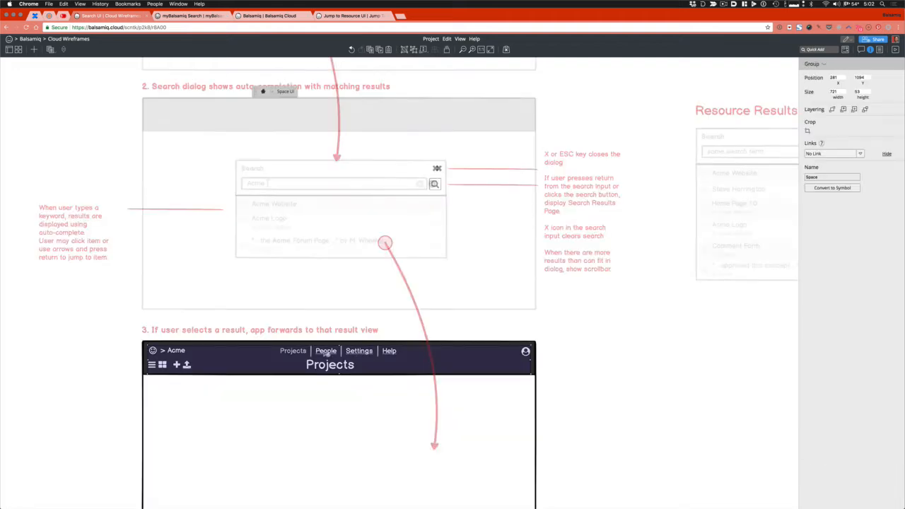
{"action": "double_click", "coordinate": [325, 352]}
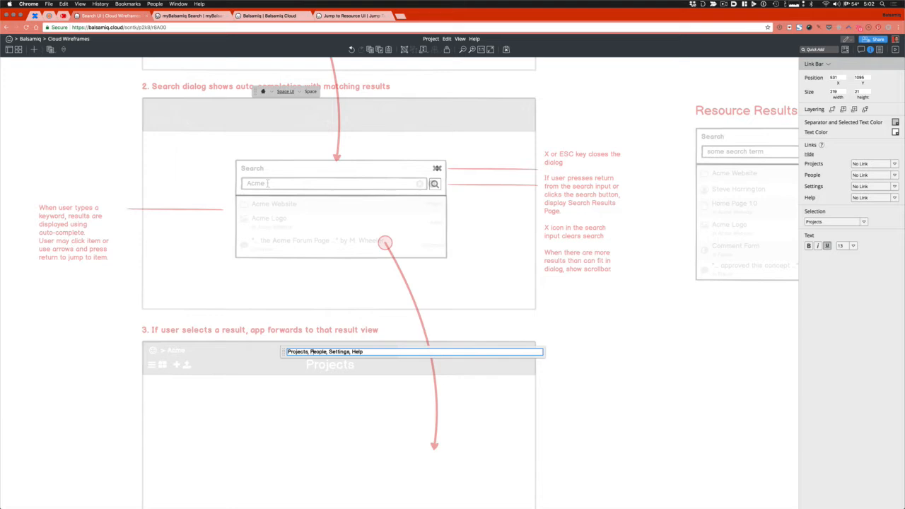
{"action": "key", "text": "shift+End"}
{"action": "type", "text": "Edit, View, Help"}
{"action": "left_click", "coordinate": [571, 396]}
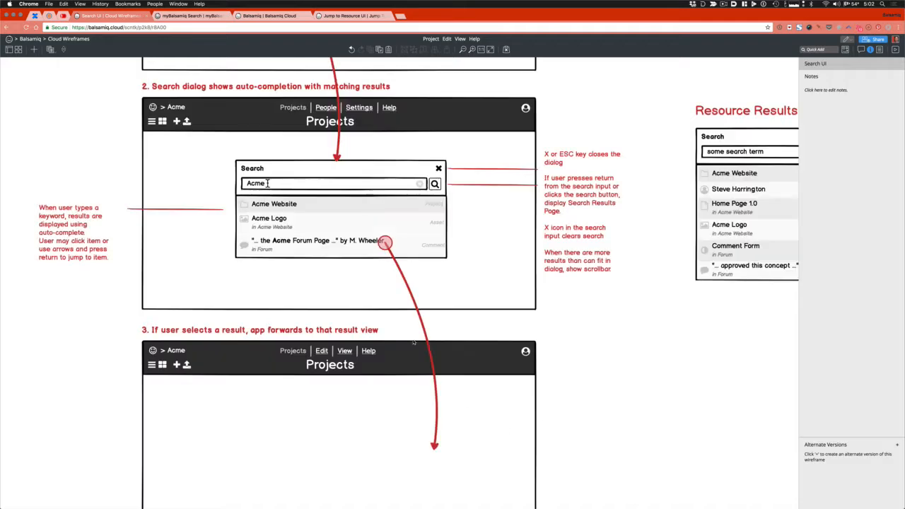
Step: Label the arrow from the forum result to the third screen "Go to result"
{"action": "left_click", "coordinate": [425, 332]}
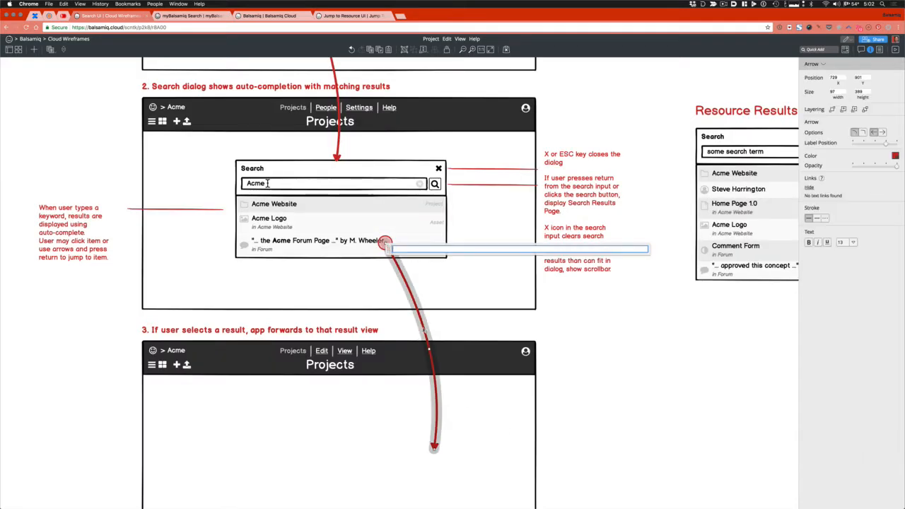
{"action": "type", "text": "Go to result"}
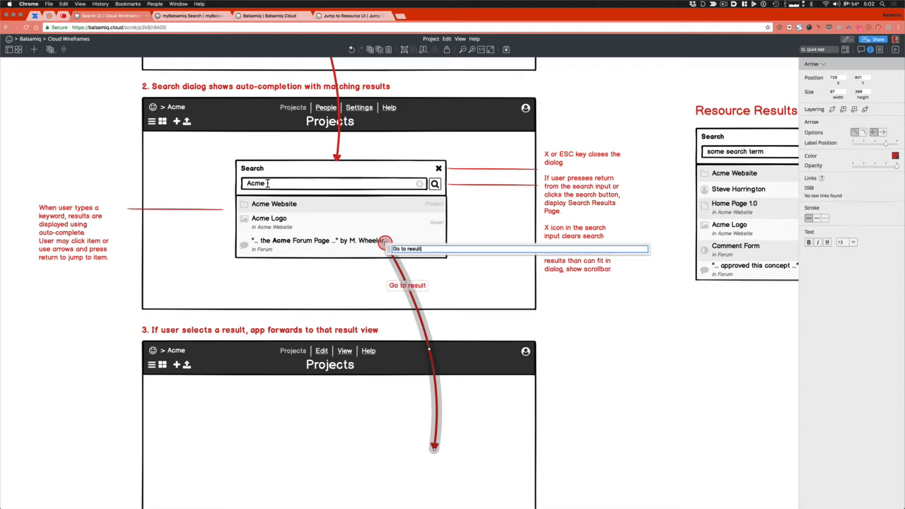
{"action": "key", "text": "Return"}
{"action": "left_click", "coordinate": [584, 446]}
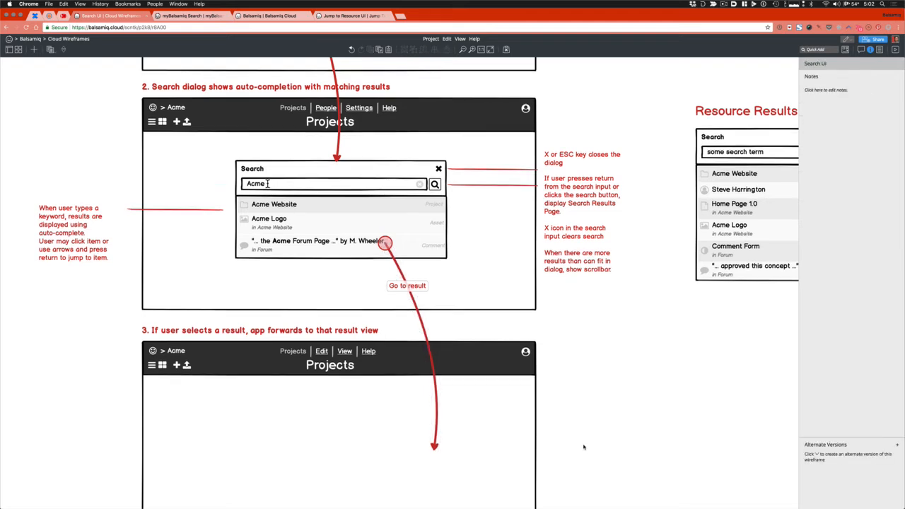
Step: Label the arrow between the first and second screens' search dialogs "Enter search terms"
{"action": "scroll", "coordinate": [584, 447], "scroll_direction": "up", "scroll_amount": 3}
{"action": "double_click", "coordinate": [331, 268]}
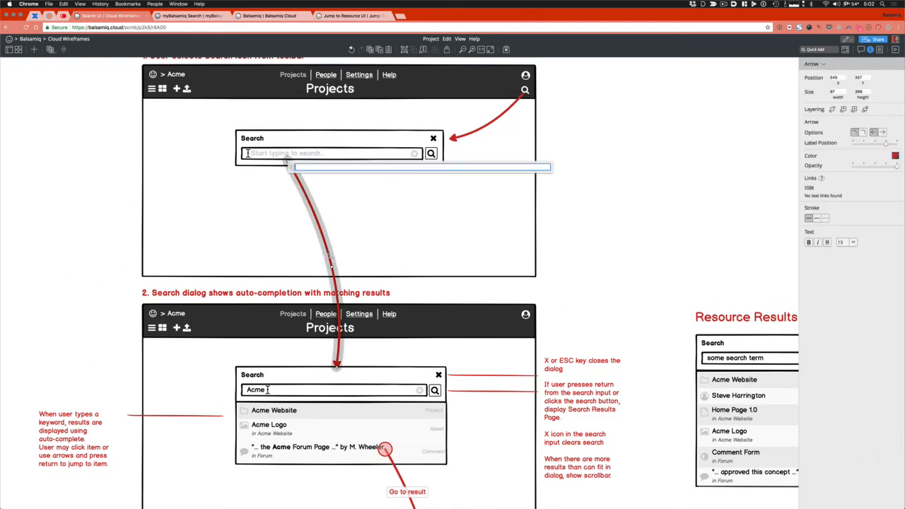
{"action": "type", "text": "Enter search trer"}
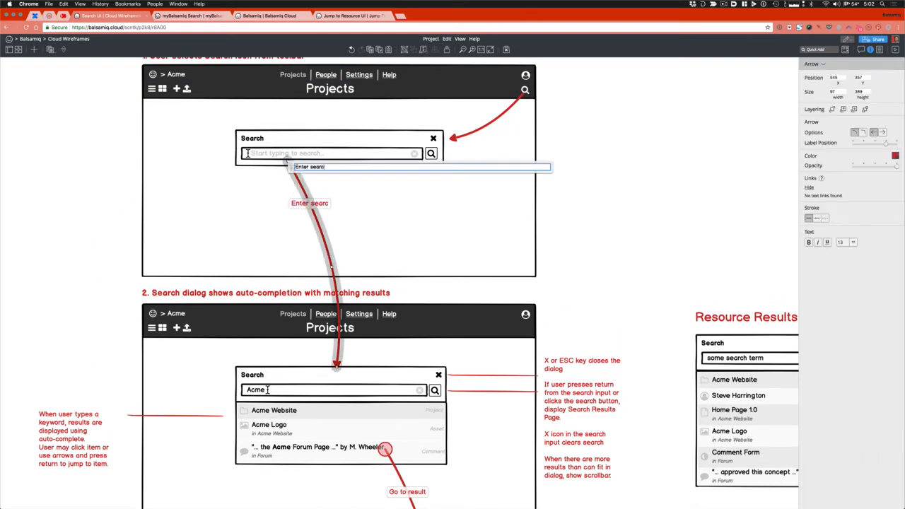
{"action": "key", "text": "BackSpace"}
{"action": "key", "text": "BackSpace"}
{"action": "key", "text": "BackSpace"}
{"action": "type", "text": "erms"}
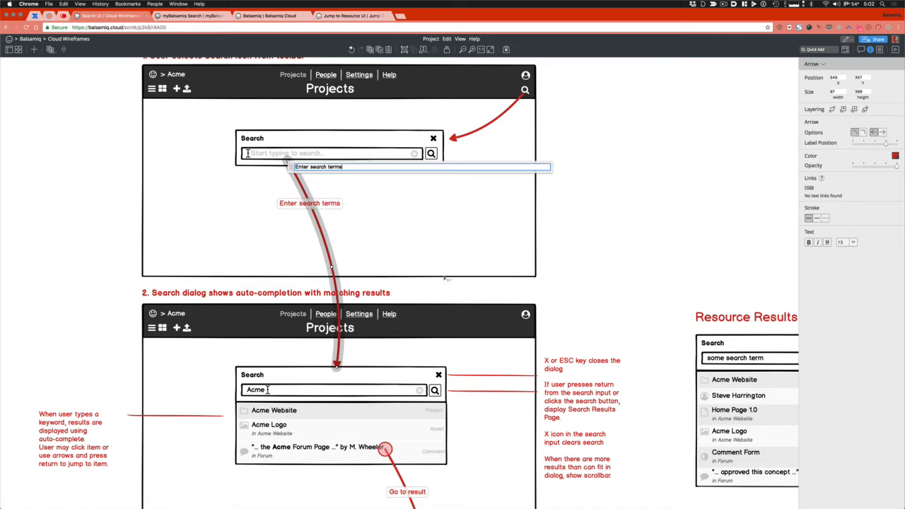
{"action": "left_click", "coordinate": [644, 327]}
Step: Inside the third screen's header group, look up "box" icons for the menu icon and remove the upload icon
{"action": "scroll", "coordinate": [543, 290], "scroll_direction": "down", "scroll_amount": 10}
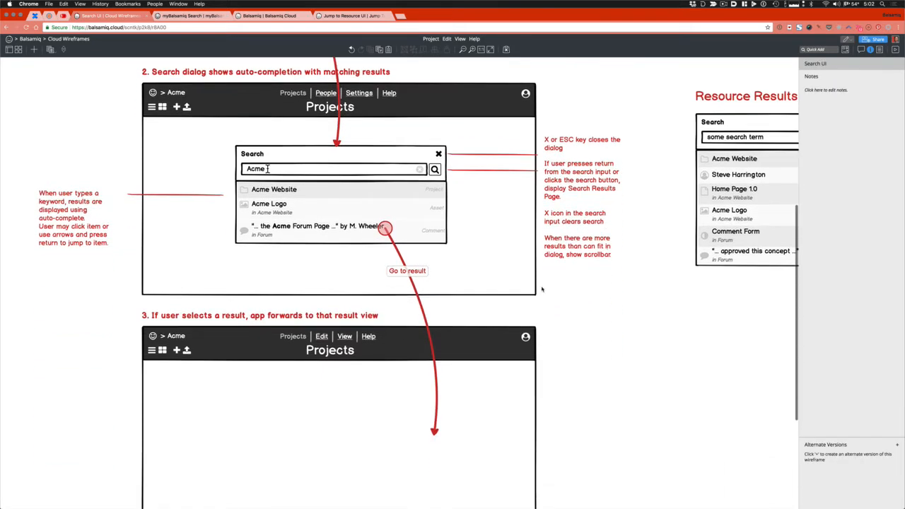
{"action": "left_click", "coordinate": [161, 238]}
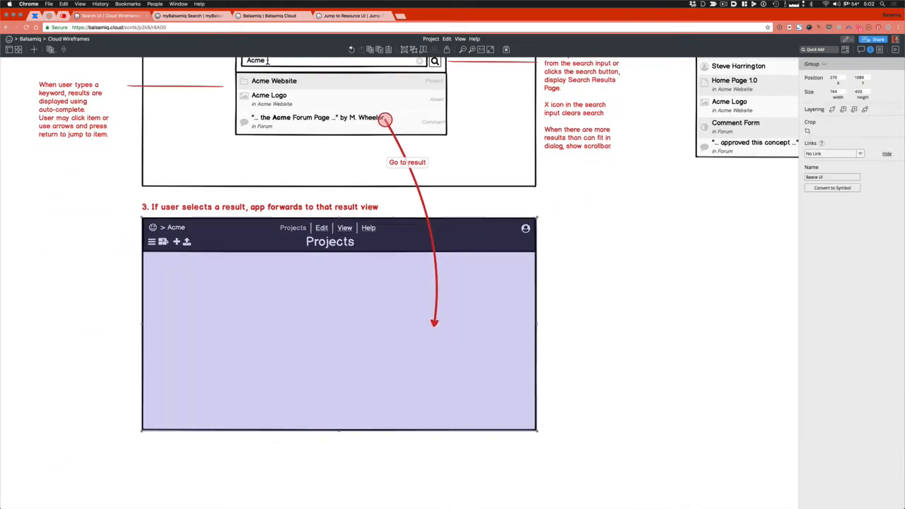
{"action": "double_click", "coordinate": [162, 242]}
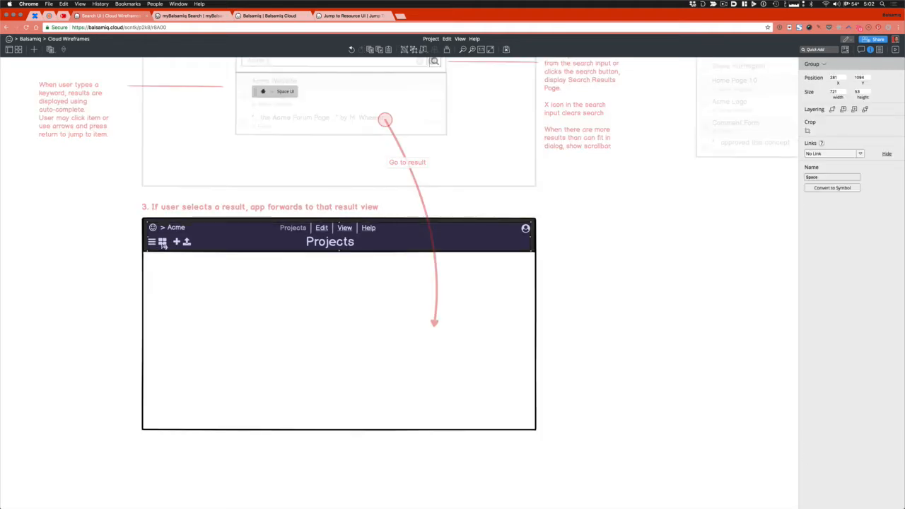
{"action": "double_click", "coordinate": [163, 245]}
{"action": "left_click_drag", "start_coordinate": [132, 263], "coordinate": [207, 236]}
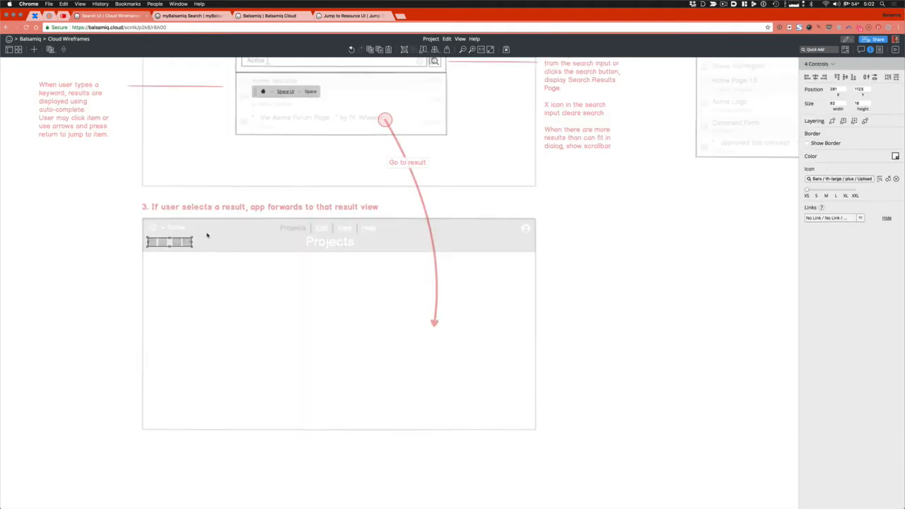
{"action": "left_click", "coordinate": [118, 262]}
{"action": "left_click", "coordinate": [152, 242]}
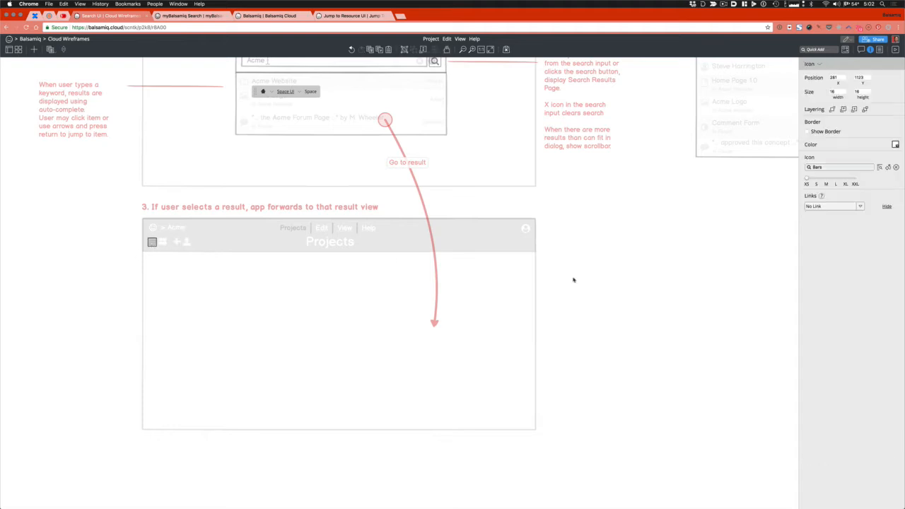
{"action": "left_click", "coordinate": [846, 167]}
{"action": "type", "text": "box"}
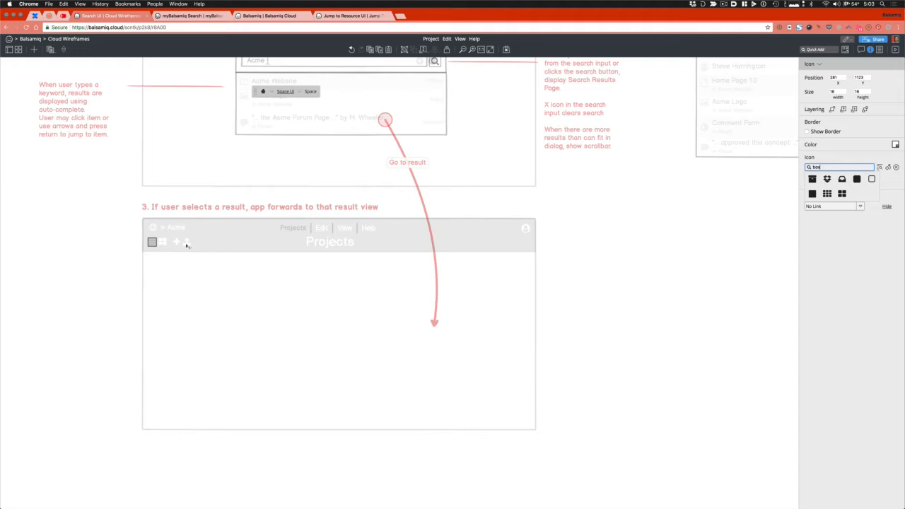
{"action": "left_click", "coordinate": [89, 281]}
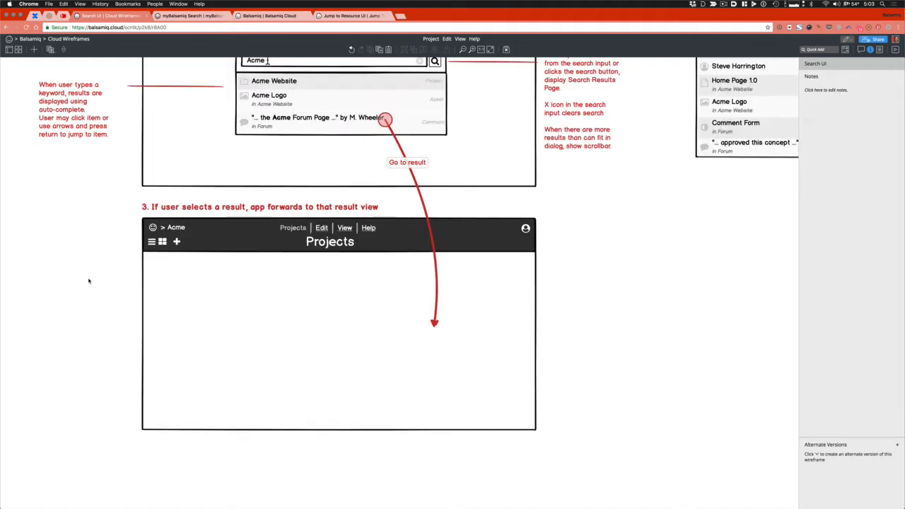
Step: Delete the "Projects" title from the third screen's header
{"action": "scroll", "coordinate": [476, 322], "scroll_direction": "up", "scroll_amount": 4}
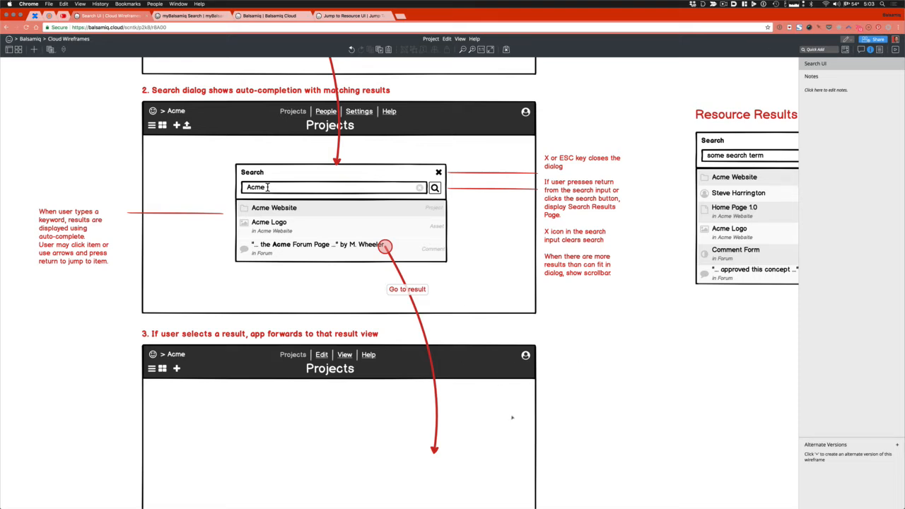
{"action": "scroll", "coordinate": [512, 417], "scroll_direction": "up", "scroll_amount": 1}
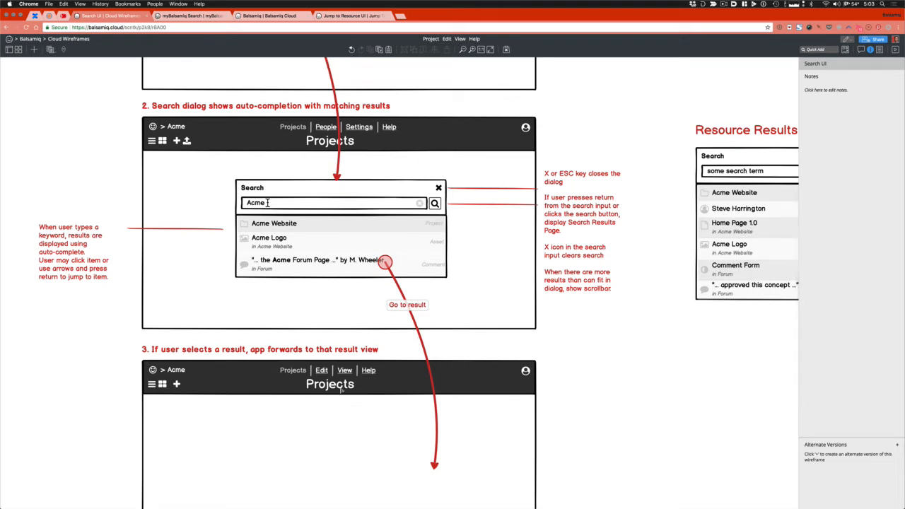
{"action": "double_click", "coordinate": [333, 388]}
{"action": "left_click", "coordinate": [324, 388]}
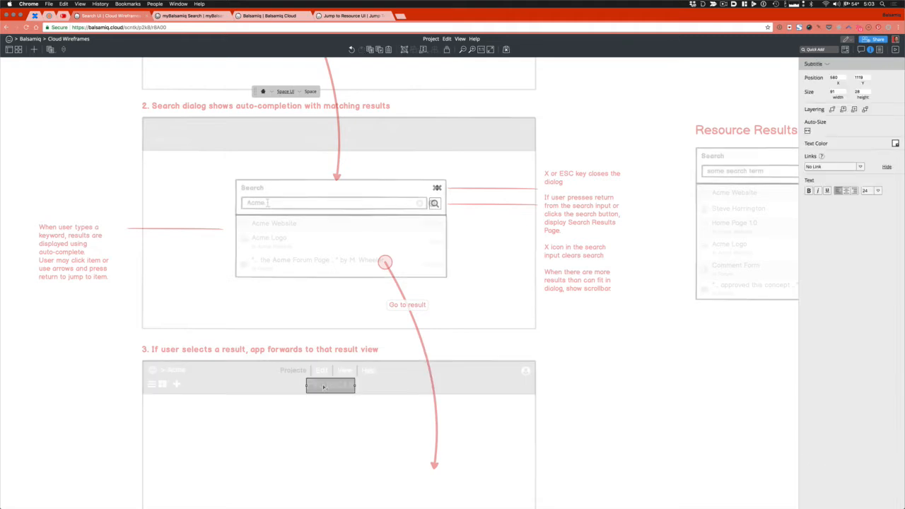
{"action": "key", "text": "Delete"}
{"action": "left_click", "coordinate": [637, 421]}
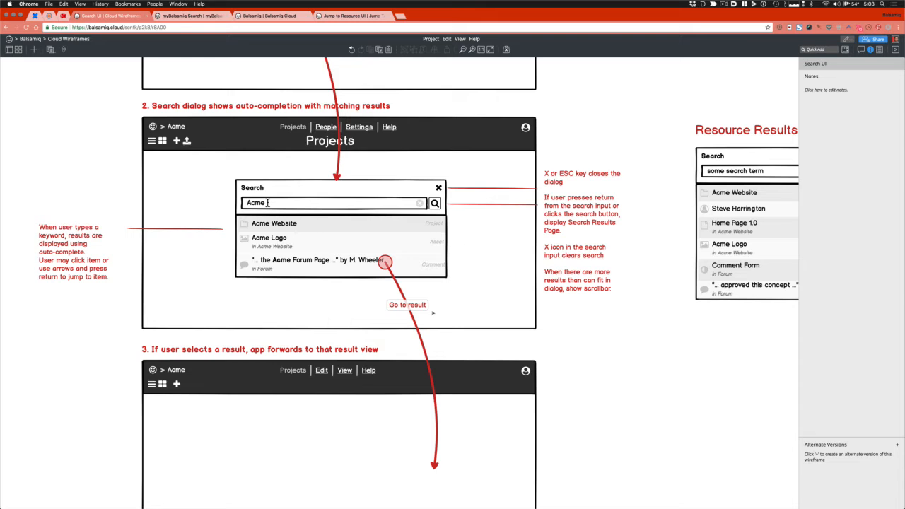
Step: Draw a small rectangle in the third screen's header and transform it into a Square Outlined icon
{"action": "key", "text": "r"}
{"action": "left_click_drag", "start_coordinate": [281, 385], "coordinate": [285, 389]}
{"action": "left_click", "coordinate": [824, 65]}
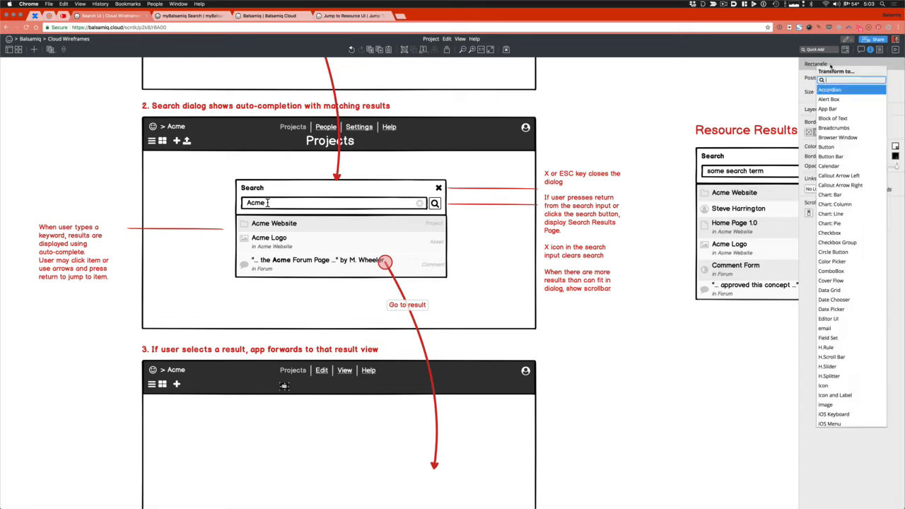
{"action": "type", "text": "icon"}
{"action": "key", "text": "Return"}
{"action": "left_click", "coordinate": [835, 169]}
{"action": "type", "text": "square"}
{"action": "left_click", "coordinate": [873, 181]}
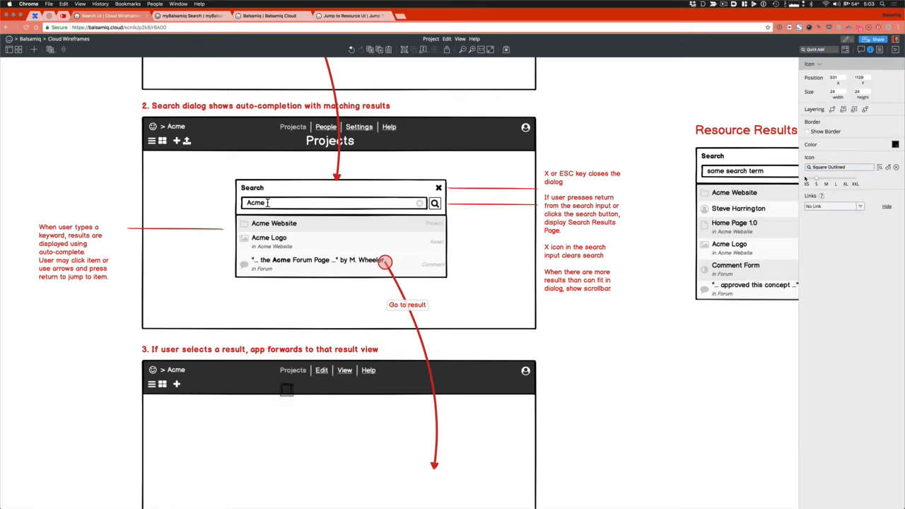
Step: Set the square icon to size XS in white and position it below the header links
{"action": "left_click", "coordinate": [807, 184]}
{"action": "left_click", "coordinate": [895, 144]}
{"action": "left_click", "coordinate": [899, 162]}
{"action": "left_click_drag", "start_coordinate": [284, 388], "coordinate": [276, 387]}
Step: Duplicate the square icon into a horizontal row of twelve and group the row
{"action": "left_click_drag", "start_coordinate": [276, 387], "coordinate": [396, 416]}
{"action": "key", "text": "super+d"}
{"action": "key", "text": "super+d"}
{"action": "key", "text": "super+d"}
{"action": "key", "text": "super+d"}
{"action": "key", "text": "super+d"}
{"action": "key", "text": "super+d"}
{"action": "key", "text": "super+d"}
{"action": "key", "text": "super+d"}
{"action": "key", "text": "super+d"}
{"action": "key", "text": "super+d"}
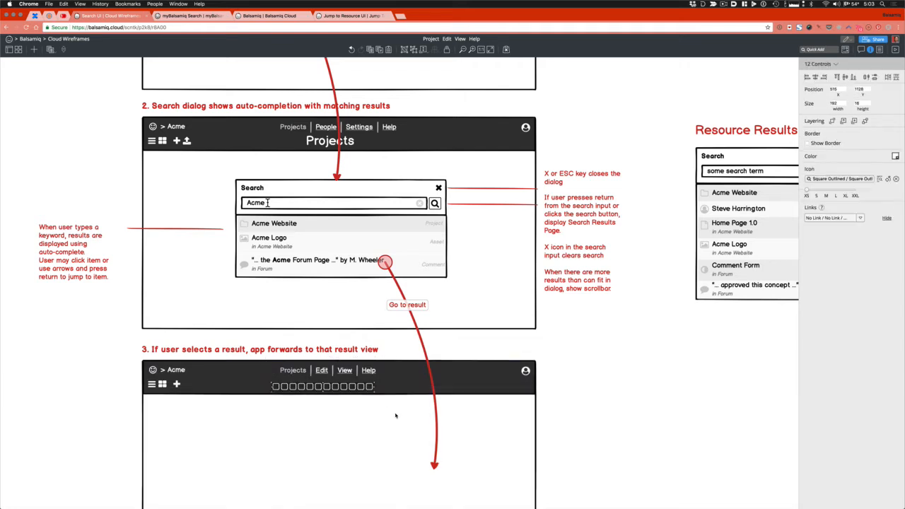
{"action": "key", "text": "super+g"}
Step: Copy the icon row to the header's right end, ungroup the copy and delete all but its last four squares
{"action": "left_click_drag", "start_coordinate": [341, 389], "coordinate": [501, 391]}
{"action": "key", "text": "super+shift+g"}
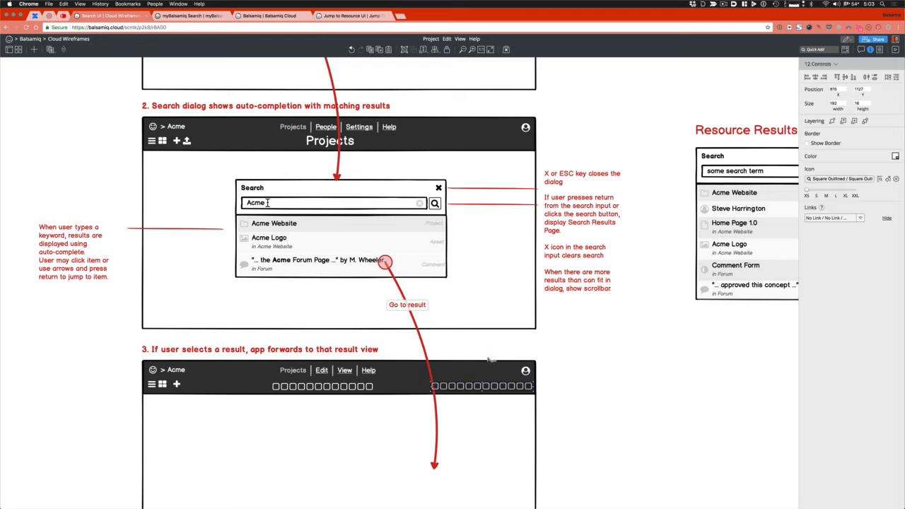
{"action": "left_click", "coordinate": [475, 382]}
{"action": "left_click_drag", "start_coordinate": [409, 413], "coordinate": [497, 348]}
{"action": "key", "text": "Delete"}
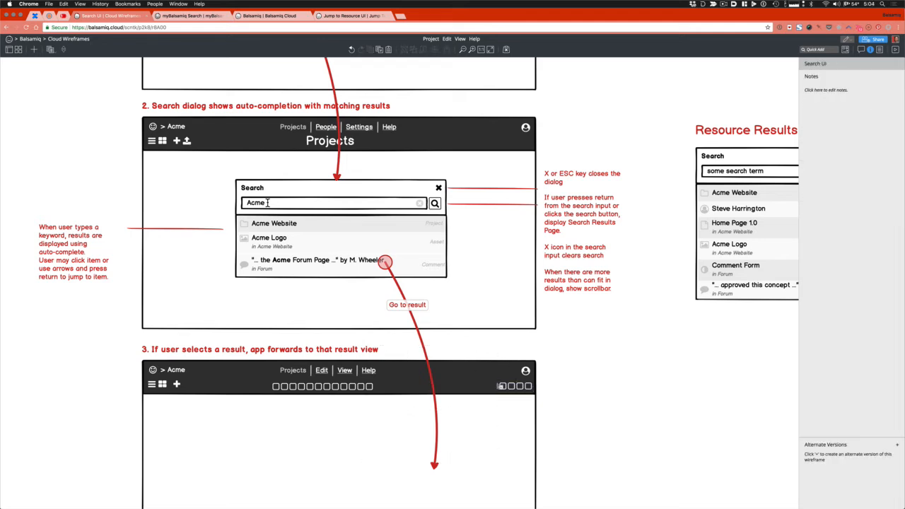
Step: Add a square-cornered Search Box beside the four header squares and label it "Quick Add"
{"action": "left_click_drag", "start_coordinate": [500, 385], "coordinate": [462, 387]}
{"action": "left_click", "coordinate": [822, 65]}
{"action": "left_click", "coordinate": [812, 202]}
{"action": "left_click", "coordinate": [853, 191]}
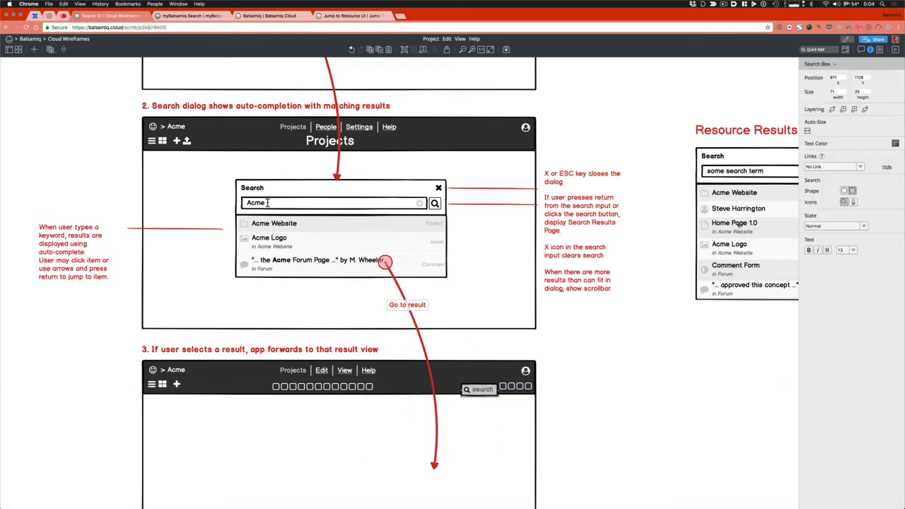
{"action": "double_click", "coordinate": [481, 389]}
{"action": "type", "text": "Quick A"}
{"action": "key", "text": "Return"}
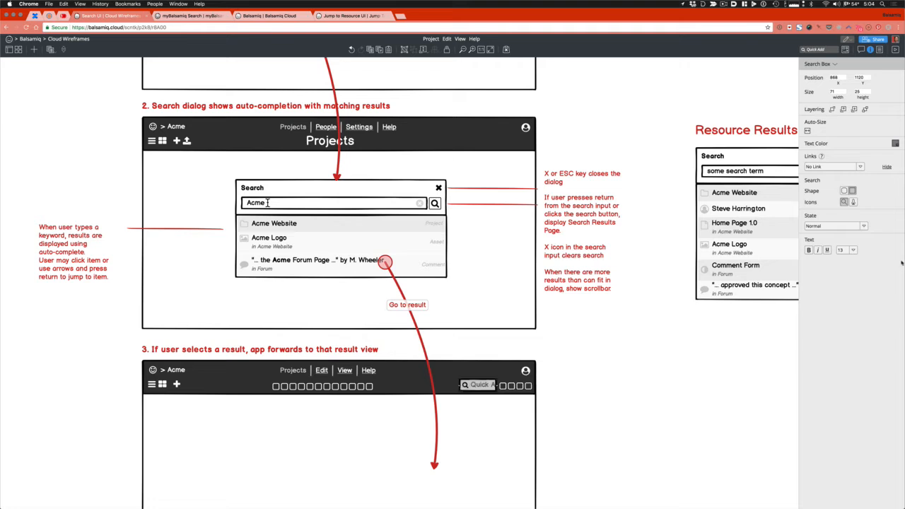
Step: Set the Quick Add box's text size to 10 and align the box with the four squares
{"action": "left_click", "coordinate": [853, 251]}
{"action": "left_click", "coordinate": [846, 275]}
{"action": "key", "text": "Down"}
{"action": "key", "text": "Down"}
{"action": "key", "text": "Down"}
{"action": "key", "text": "Down"}
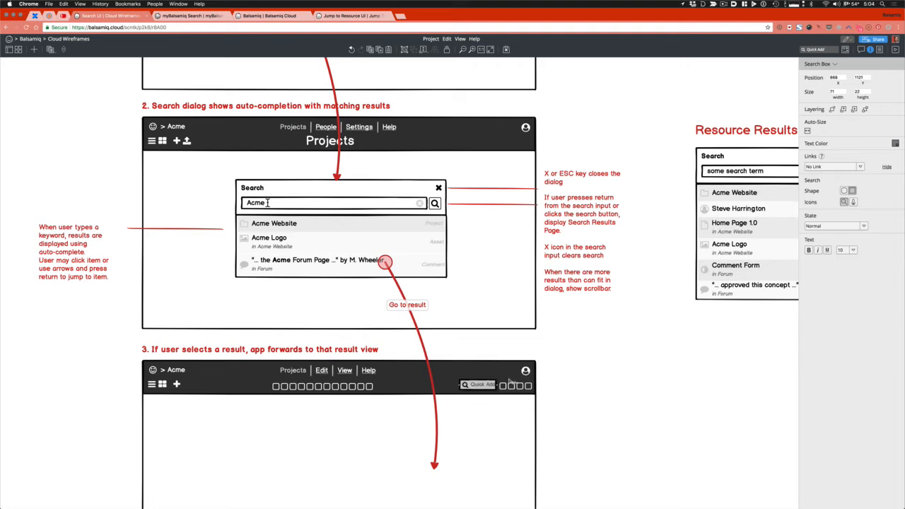
{"action": "left_click_drag", "start_coordinate": [459, 386], "coordinate": [477, 387]}
{"action": "left_click", "coordinate": [578, 406]}
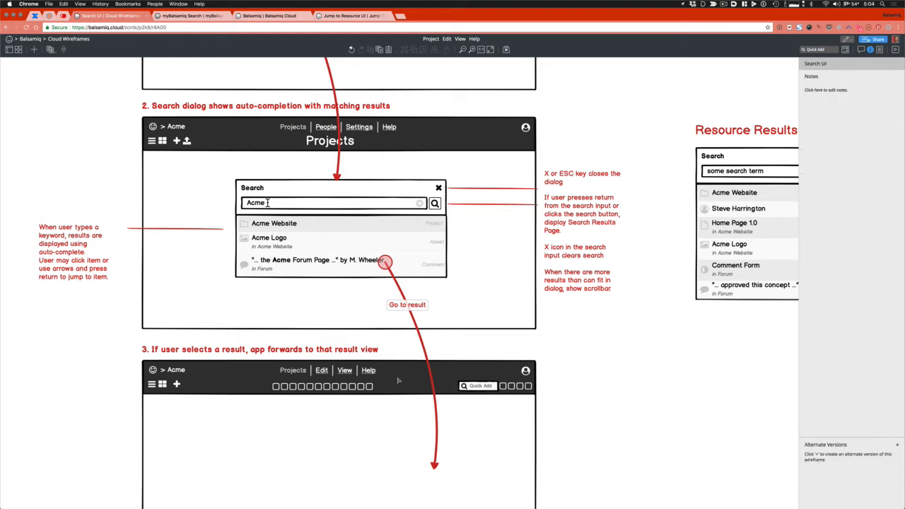
Step: Shift the row of twelve square icons slightly to the right beneath the header links
{"action": "left_click", "coordinate": [358, 386]}
{"action": "left_click_drag", "start_coordinate": [358, 386], "coordinate": [367, 385]}
{"action": "scroll", "coordinate": [499, 431], "scroll_direction": "down", "scroll_amount": 3}
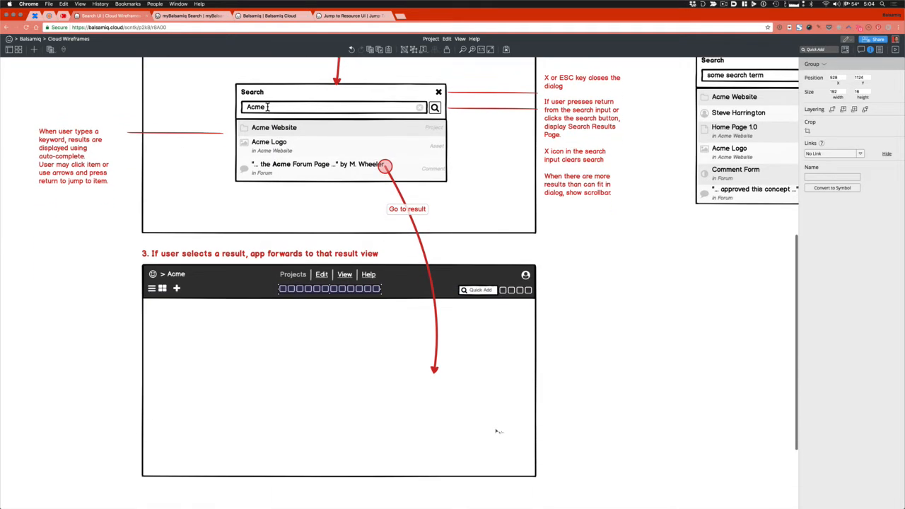
{"action": "left_click", "coordinate": [620, 369]}
Step: Add a Label control with its default text to the third screen's content area
{"action": "scroll", "coordinate": [620, 370], "scroll_direction": "up", "scroll_amount": 2}
{"action": "scroll", "coordinate": [622, 371], "scroll_direction": "down", "scroll_amount": 2}
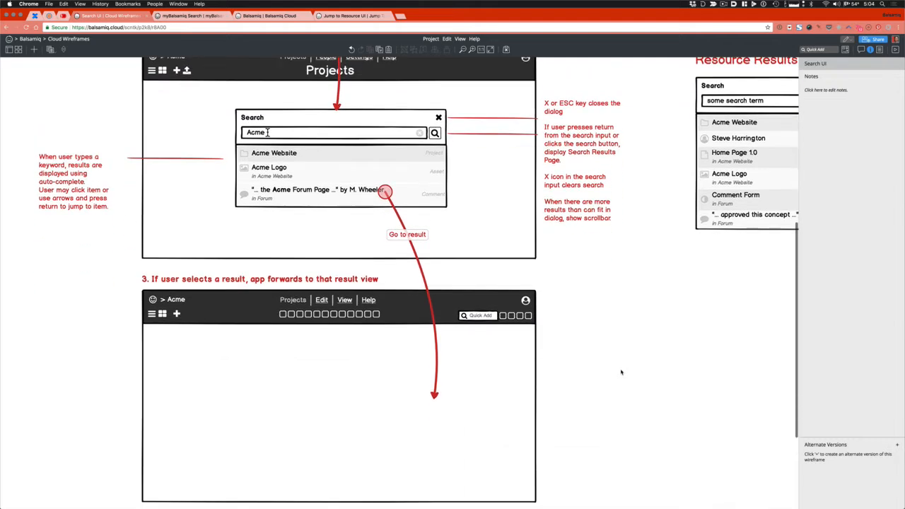
{"action": "scroll", "coordinate": [621, 372], "scroll_direction": "down", "scroll_amount": 2}
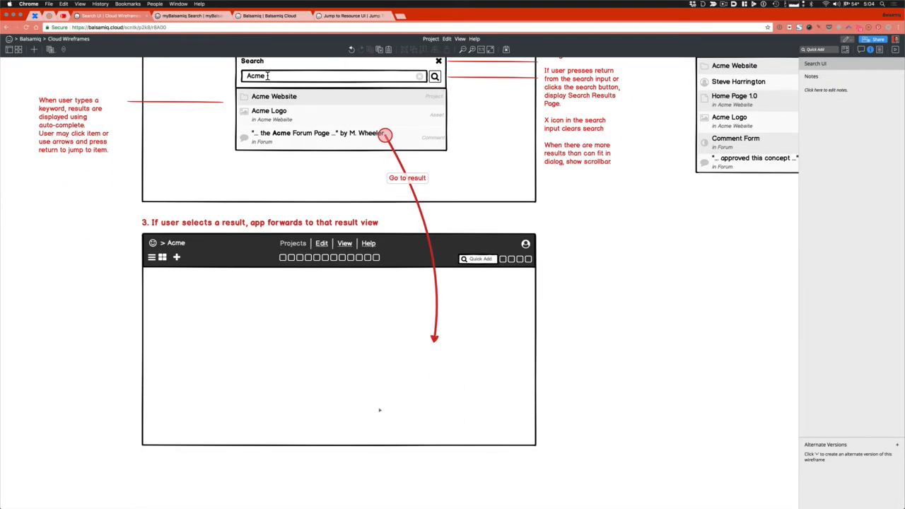
{"action": "scroll", "coordinate": [571, 352], "scroll_direction": "up", "scroll_amount": 14}
{"action": "scroll", "coordinate": [572, 352], "scroll_direction": "down", "scroll_amount": 9}
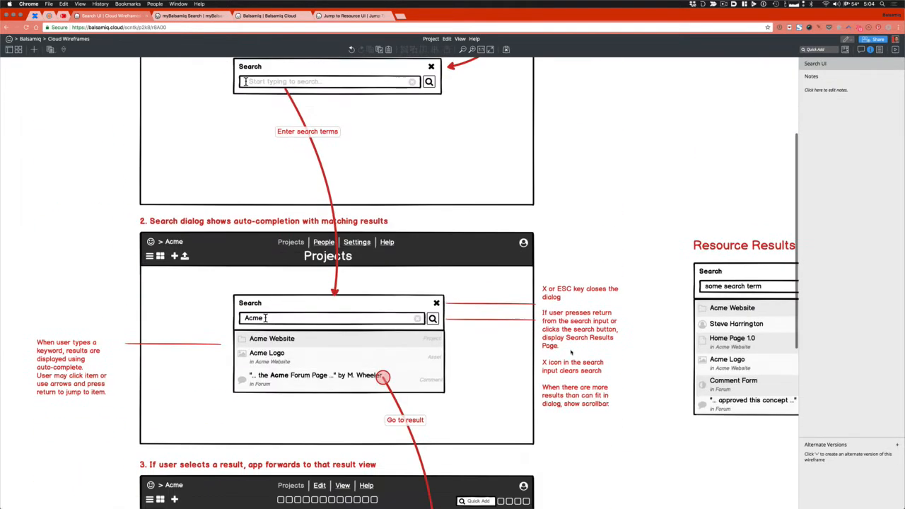
{"action": "scroll", "coordinate": [572, 352], "scroll_direction": "down", "scroll_amount": 5}
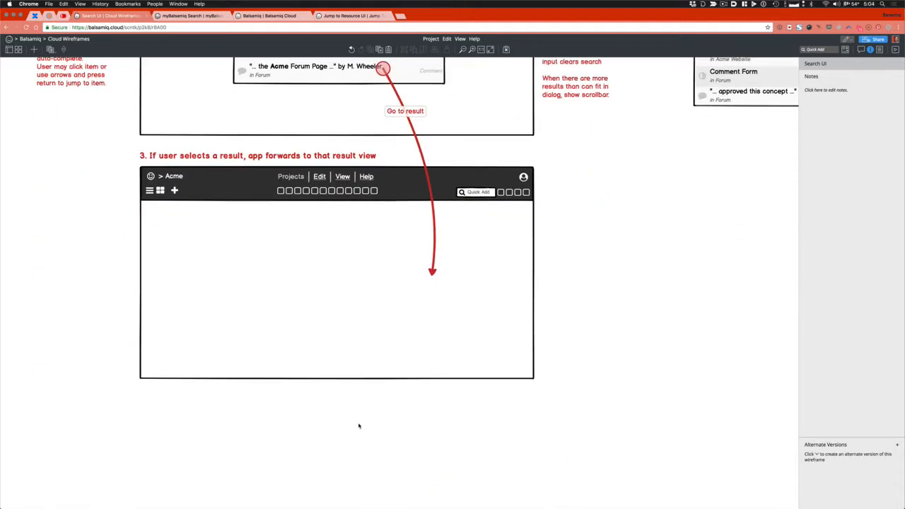
{"action": "key", "text": "slash"}
{"action": "type", "text": "label"}
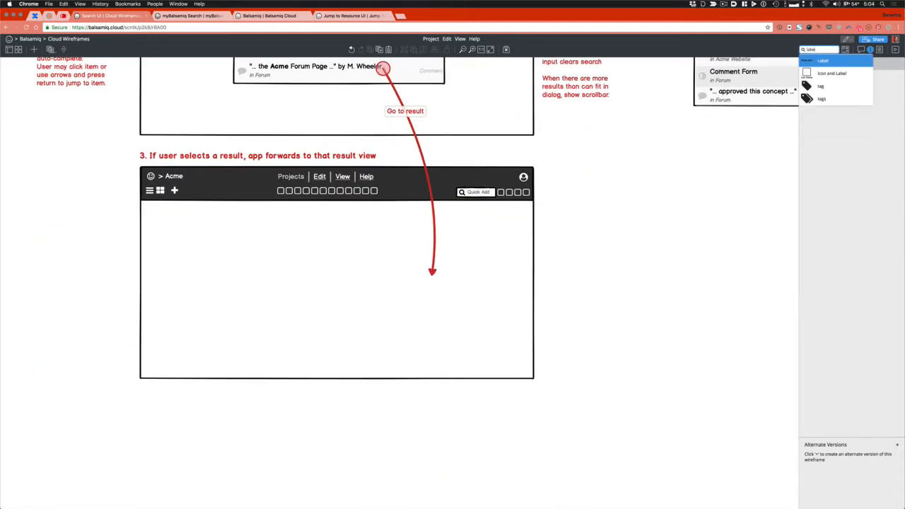
{"action": "key", "text": "Return"}
{"action": "left_click_drag", "start_coordinate": [34, 81], "coordinate": [363, 313]}
{"action": "left_click", "coordinate": [553, 317]}
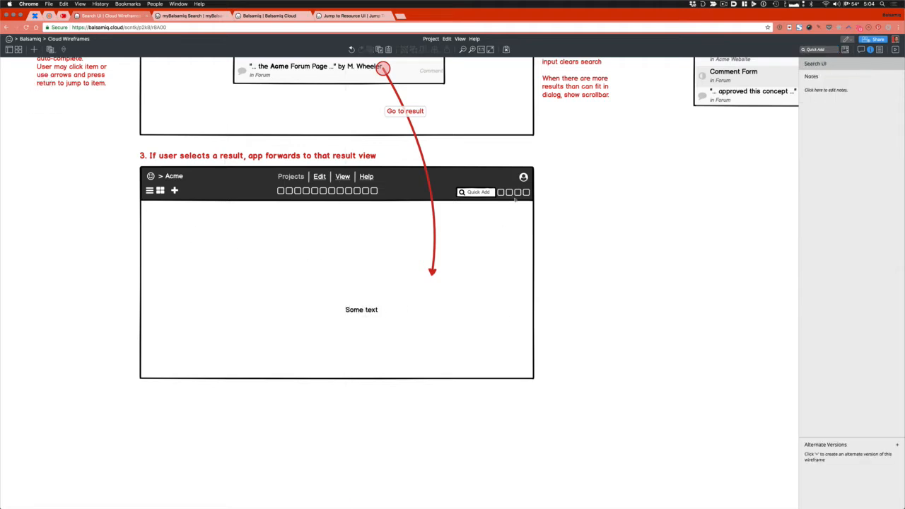
Step: Draw a sidebar rectangle about 175 by 336 in the third screen and reshape the "Go to result" arrow to point at its edge
{"action": "left_click_drag", "start_coordinate": [536, 205], "coordinate": [446, 381]}
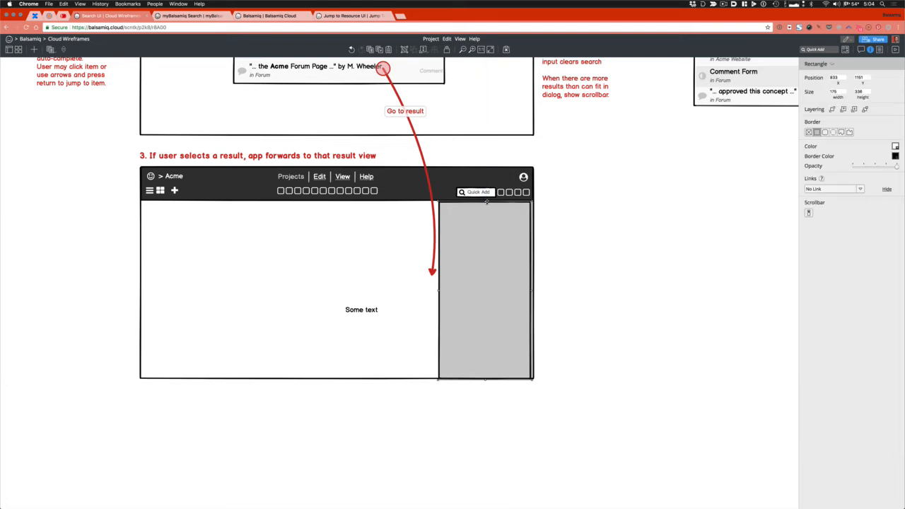
{"action": "left_click_drag", "start_coordinate": [485, 201], "coordinate": [482, 200]}
{"action": "left_click", "coordinate": [431, 272]}
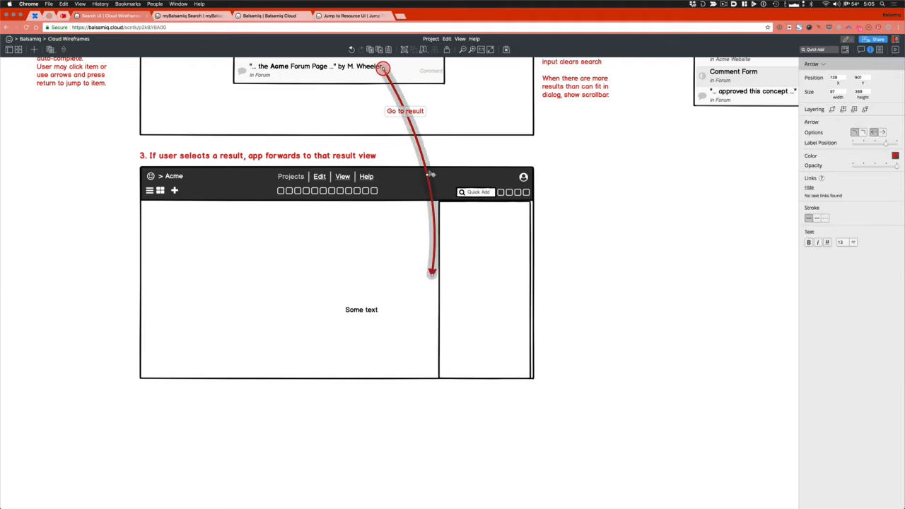
{"action": "left_click_drag", "start_coordinate": [426, 175], "coordinate": [397, 181]}
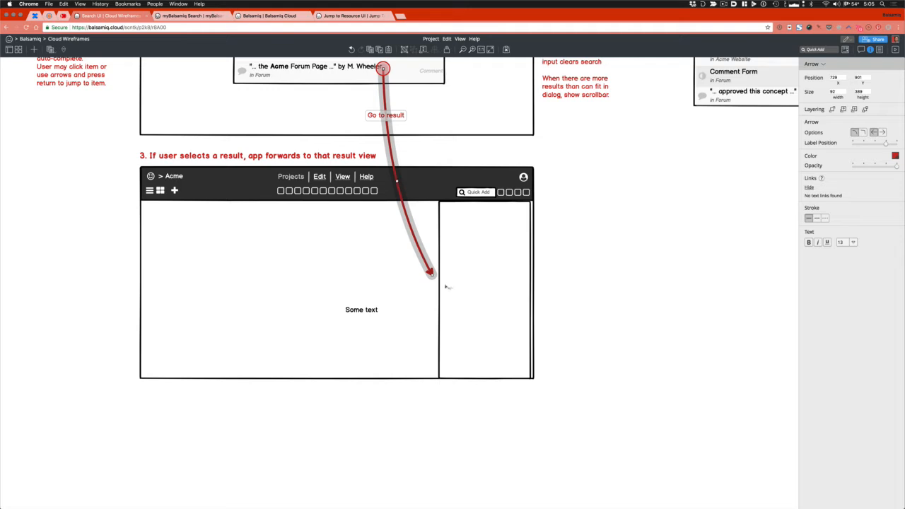
{"action": "left_click_drag", "start_coordinate": [432, 273], "coordinate": [437, 259]}
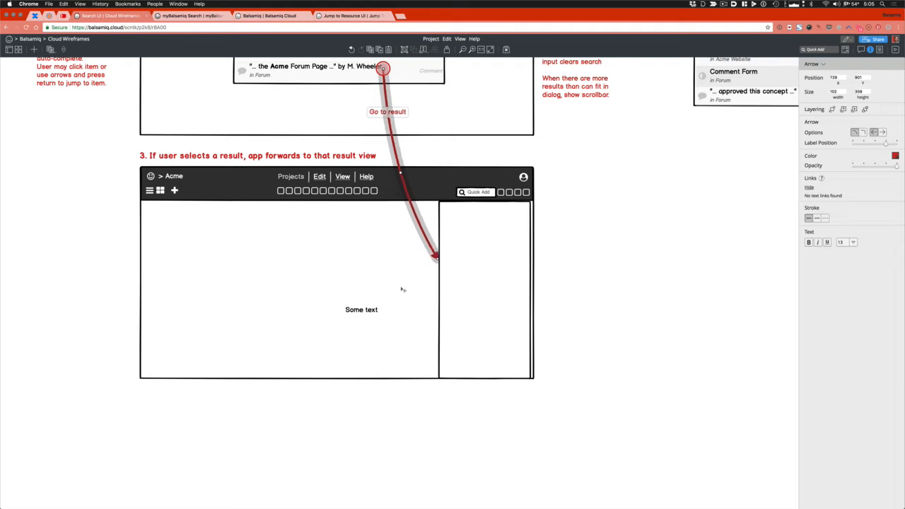
Step: Move the "Some text" label left in the content area and fit the sidebar rectangle flush with the screen's right border
{"action": "left_click", "coordinate": [376, 311]}
{"action": "left_click_drag", "start_coordinate": [374, 312], "coordinate": [326, 308]}
{"action": "left_click_drag", "start_coordinate": [458, 322], "coordinate": [460, 320]}
{"action": "left_click", "coordinate": [578, 299]}
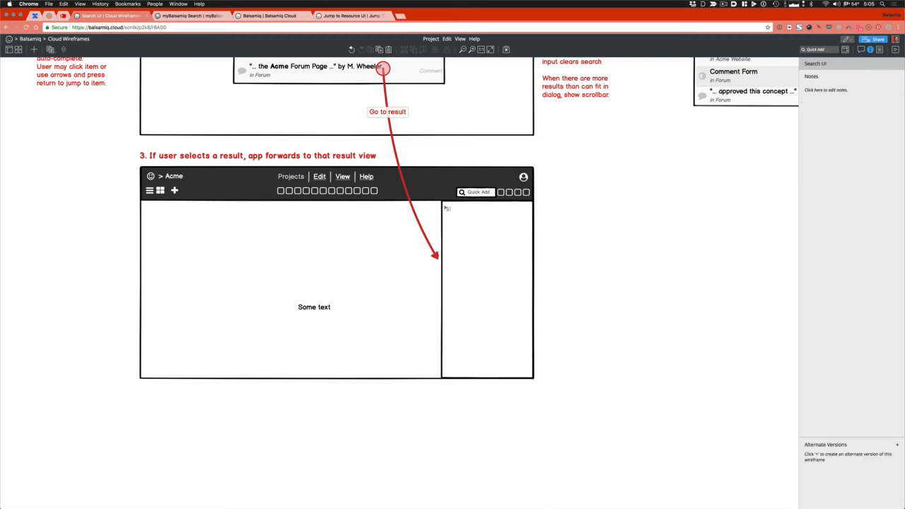
Step: Place a Block of Text about 121 by 41 near the top of the third screen's sidebar
{"action": "key", "text": "slash"}
{"action": "type", "text": "y"}
{"action": "left_click_drag", "start_coordinate": [475, 226], "coordinate": [517, 241]}
{"action": "key", "text": "super+z"}
{"action": "mouse_move", "coordinate": [505, 252]}
{"action": "left_mouse_down"}
{"action": "mouse_move", "coordinate": [511, 226]}
{"action": "mouse_move", "coordinate": [521, 224]}
{"action": "mouse_move", "coordinate": [484, 233]}
{"action": "left_mouse_up"}
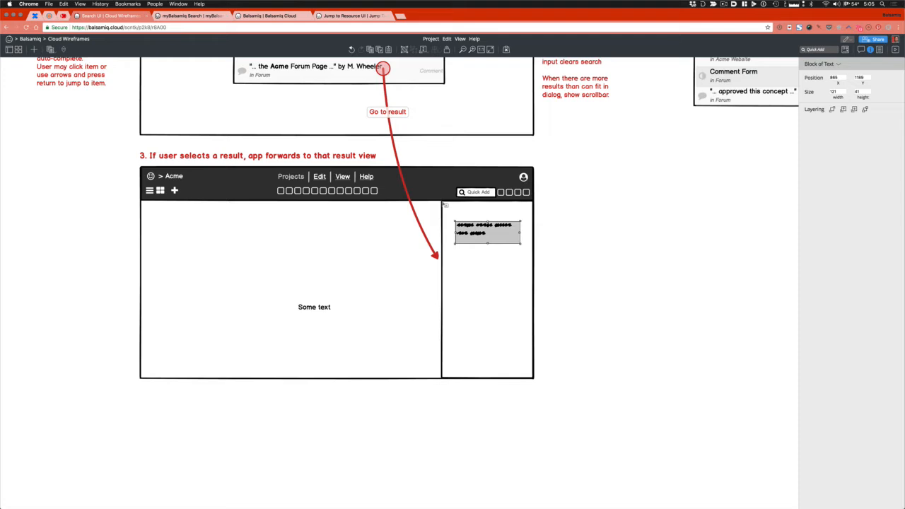
Step: Draw a header rectangle about 173 by 22 across the top of the third screen's sidebar and add a "Comments" label inside it
{"action": "left_click_drag", "start_coordinate": [443, 202], "coordinate": [534, 213]}
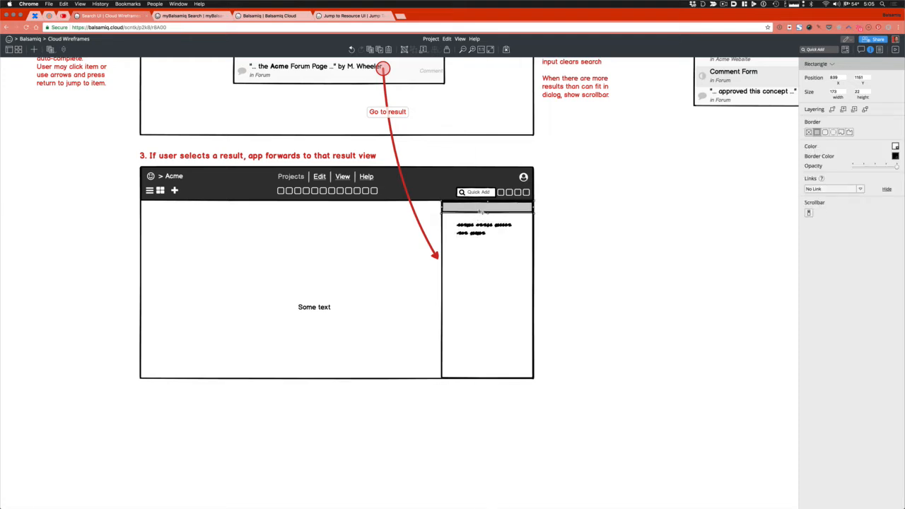
{"action": "key", "text": "slash"}
{"action": "type", "text": "label"}
{"action": "key", "text": "Return"}
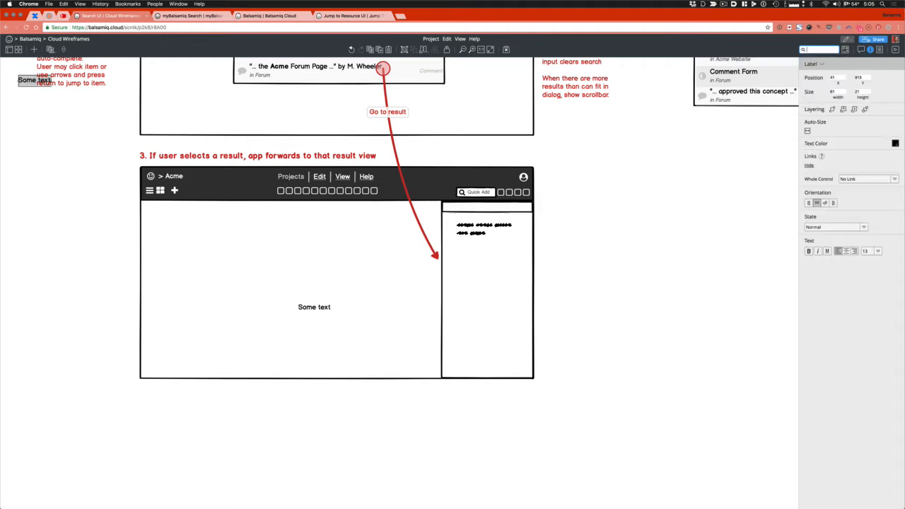
{"action": "left_click_drag", "start_coordinate": [27, 82], "coordinate": [459, 208]}
{"action": "double_click", "coordinate": [458, 207]}
{"action": "type", "text": "Come"}
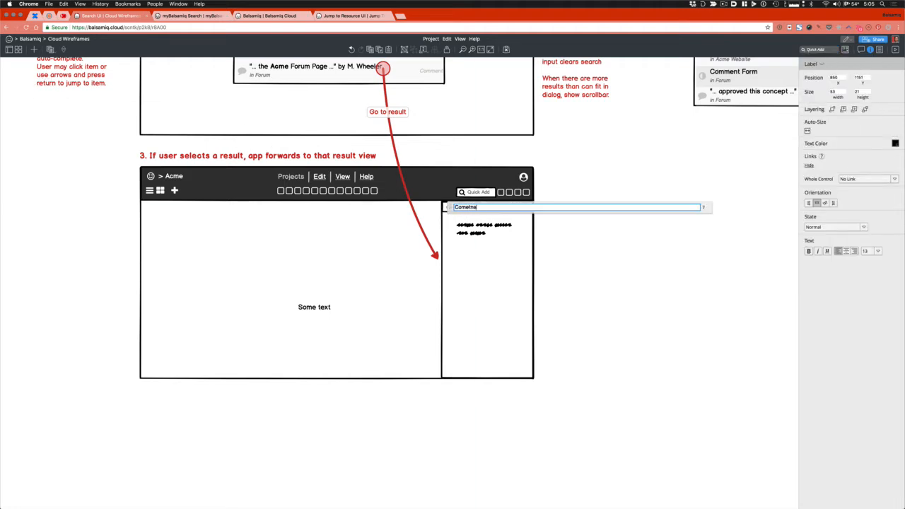
{"action": "left_click", "coordinate": [572, 265]}
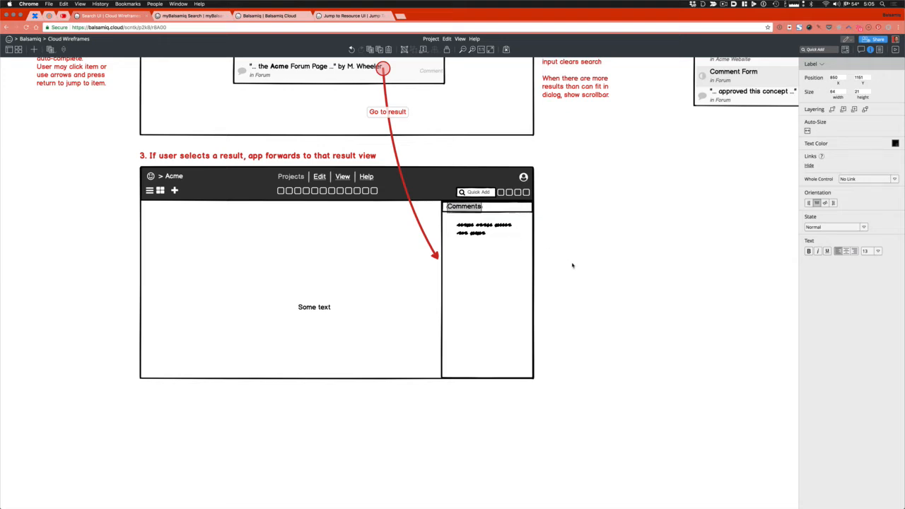
Step: Shift the "Comments" label slightly down and enlarge the sidebar's header rectangle to a height of 30
{"action": "left_click", "coordinate": [472, 210]}
{"action": "key", "text": "super+bracketleft"}
{"action": "key", "text": "super+bracketleft"}
{"action": "left_click", "coordinate": [487, 210]}
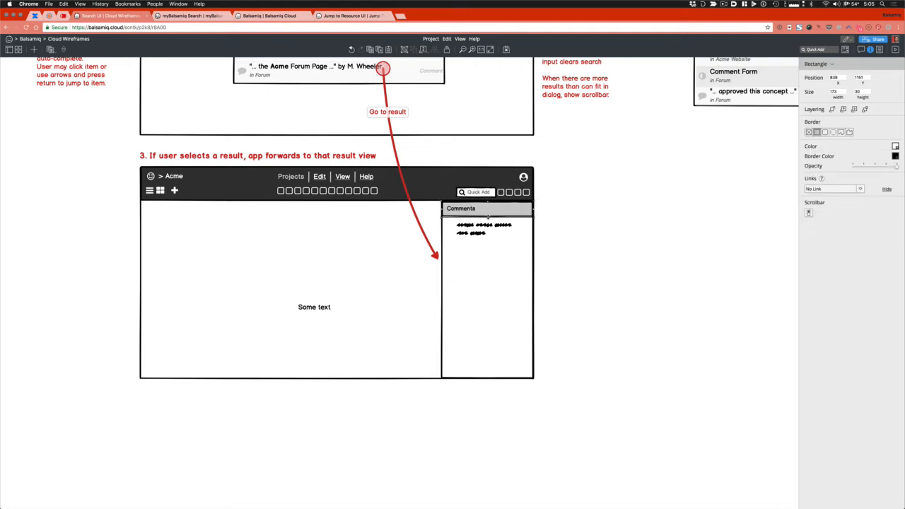
Step: Move the text block up and left beneath the "Comments" header and duplicate it to stack three comments down the sidebar
{"action": "left_click", "coordinate": [488, 227]}
{"action": "left_click_drag", "start_coordinate": [479, 234], "coordinate": [459, 286]}
{"action": "key", "text": "super+d"}
{"action": "left_click", "coordinate": [465, 281]}
{"action": "left_click", "coordinate": [568, 265]}
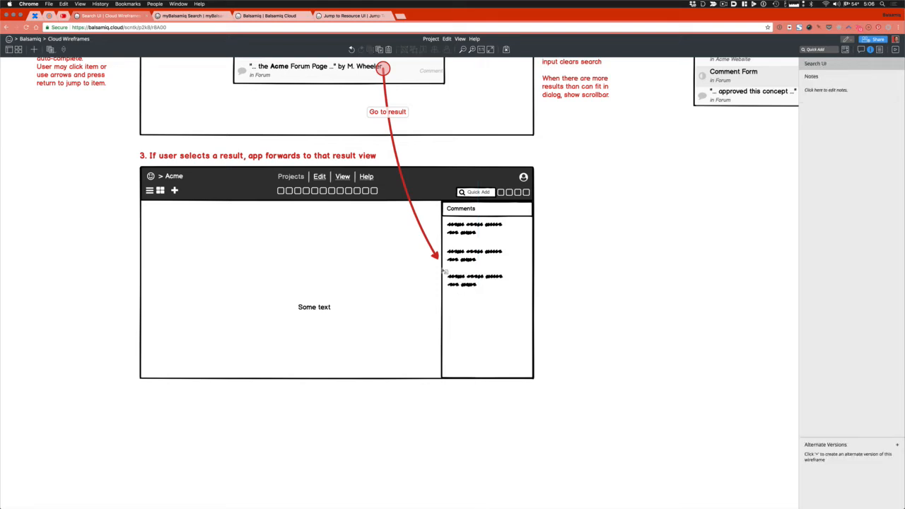
Step: Draw a rectangle about 173 by 49 over the third comment and extend the "Go to result" arrow down to its left edge
{"action": "left_click_drag", "start_coordinate": [443, 270], "coordinate": [535, 294]}
{"action": "left_click", "coordinate": [446, 259]}
{"action": "left_click", "coordinate": [437, 258]}
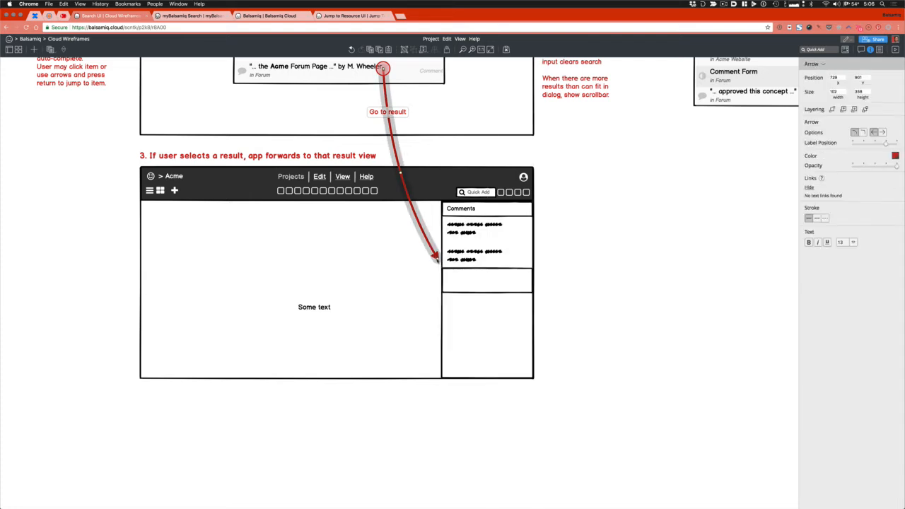
{"action": "left_click_drag", "start_coordinate": [437, 259], "coordinate": [438, 276]}
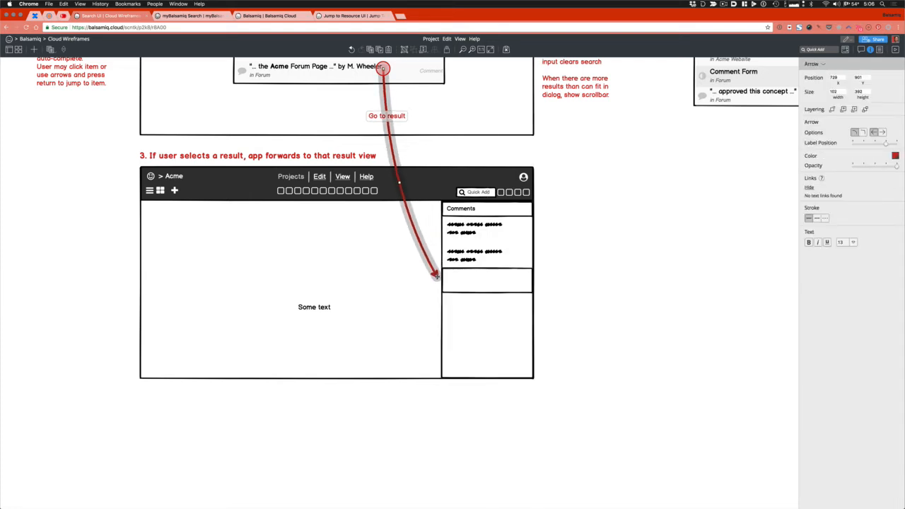
Step: Change the layering so the third comment's text sits in front of the rectangle drawn over it
{"action": "left_click", "coordinate": [500, 283]}
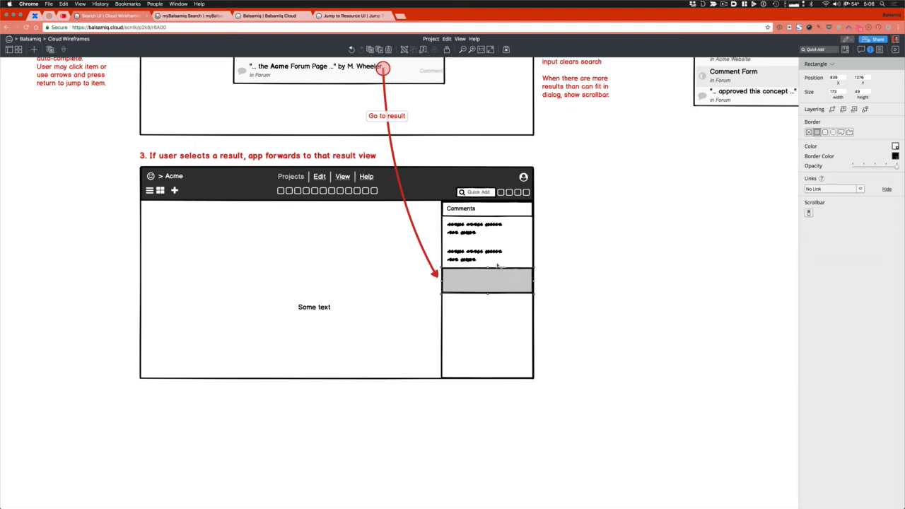
{"action": "left_click_drag", "start_coordinate": [578, 321], "coordinate": [443, 219]}
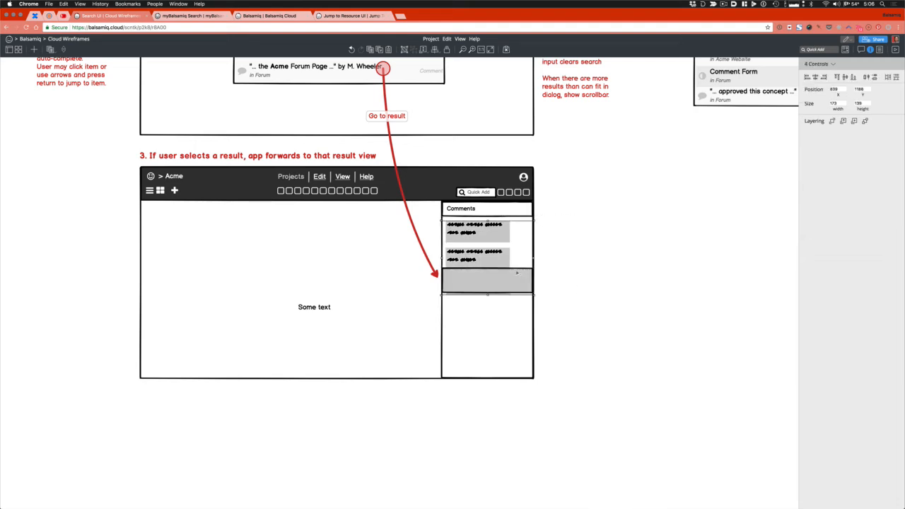
{"action": "left_click", "coordinate": [833, 121]}
{"action": "left_click", "coordinate": [565, 270]}
Step: Fill the rectangle behind the third comment with light blue and hide its black border
{"action": "left_click", "coordinate": [526, 284]}
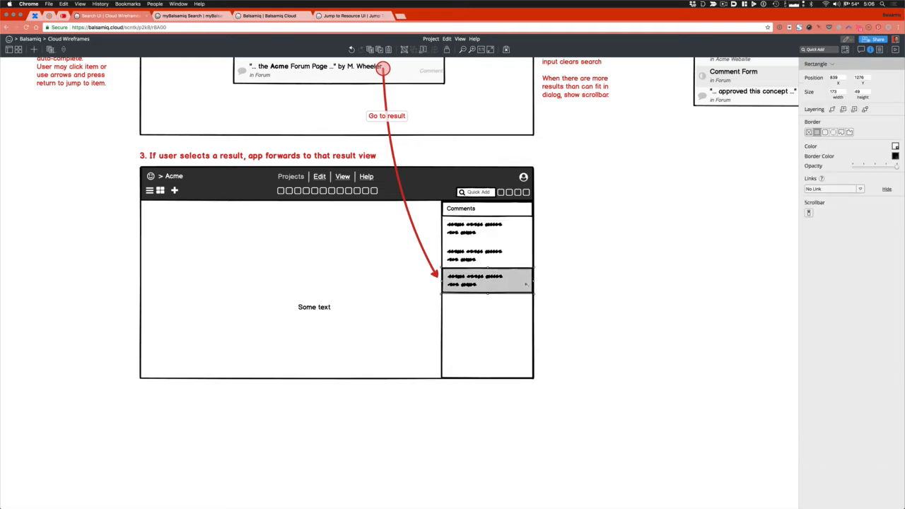
{"action": "left_click", "coordinate": [895, 147]}
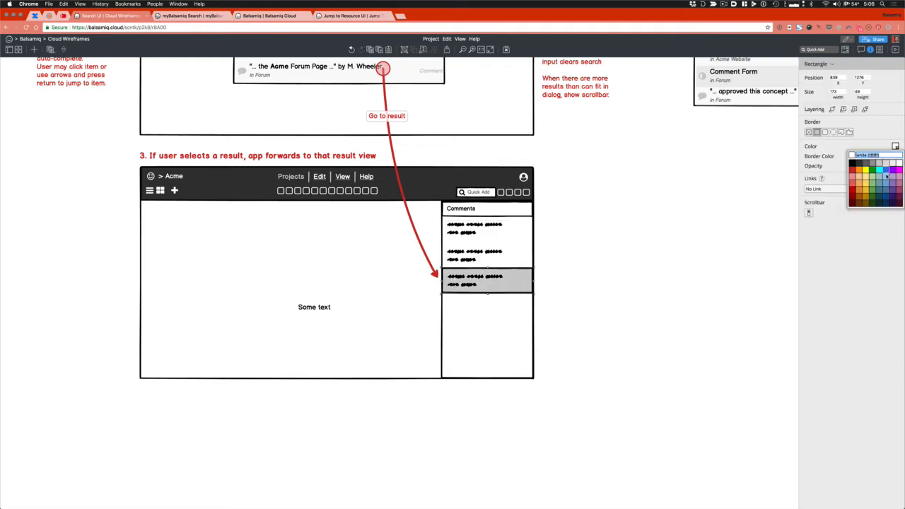
{"action": "left_click", "coordinate": [899, 164]}
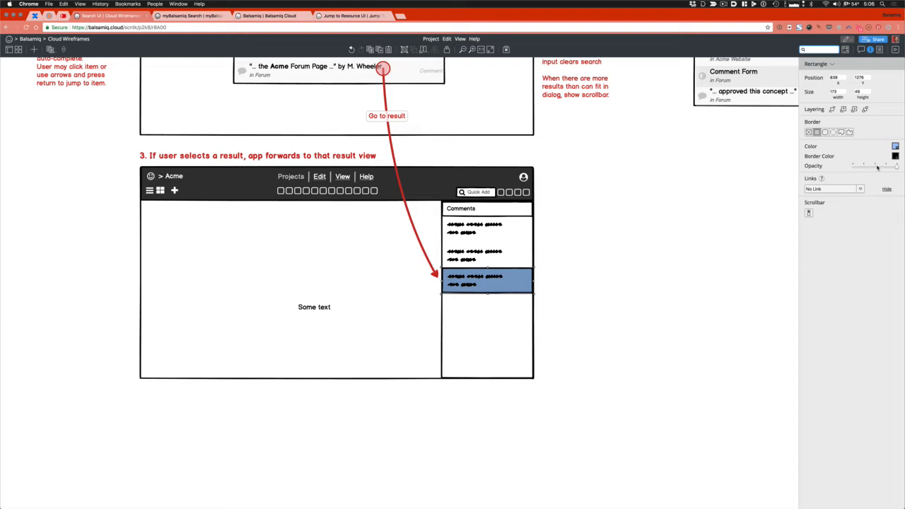
{"action": "left_click", "coordinate": [643, 295]}
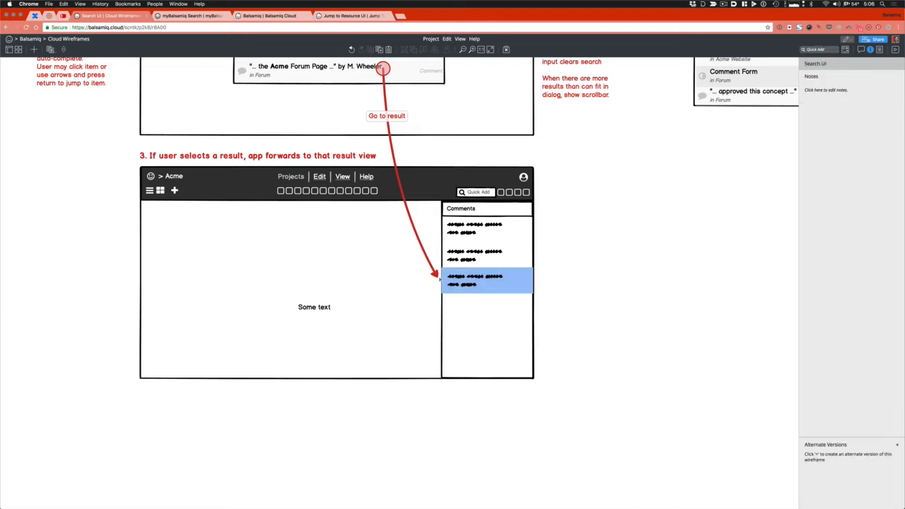
Step: Move the "Some text" label up in the content area, replace its text with "Editor" and turn it into multi-line text
{"action": "left_click", "coordinate": [335, 306]}
{"action": "left_click_drag", "start_coordinate": [323, 311], "coordinate": [321, 290]}
{"action": "double_click", "coordinate": [321, 289]}
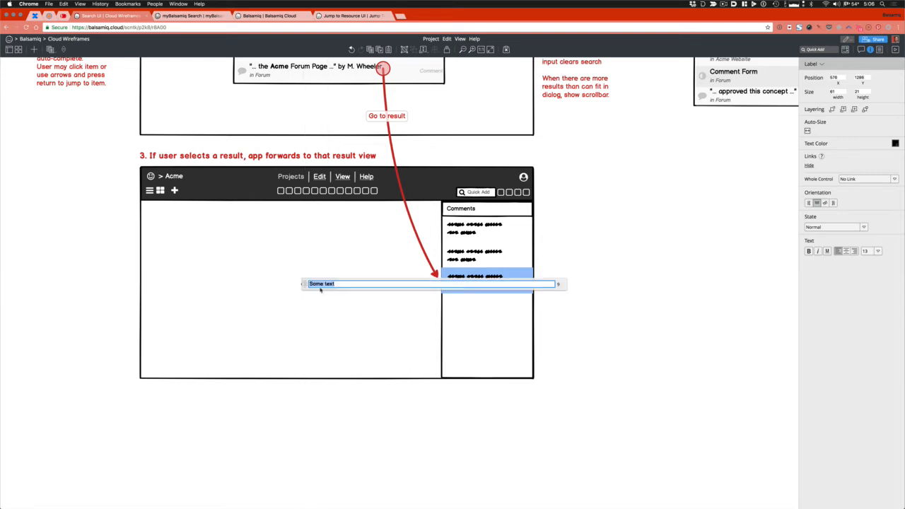
{"action": "type", "text": "Edit"}
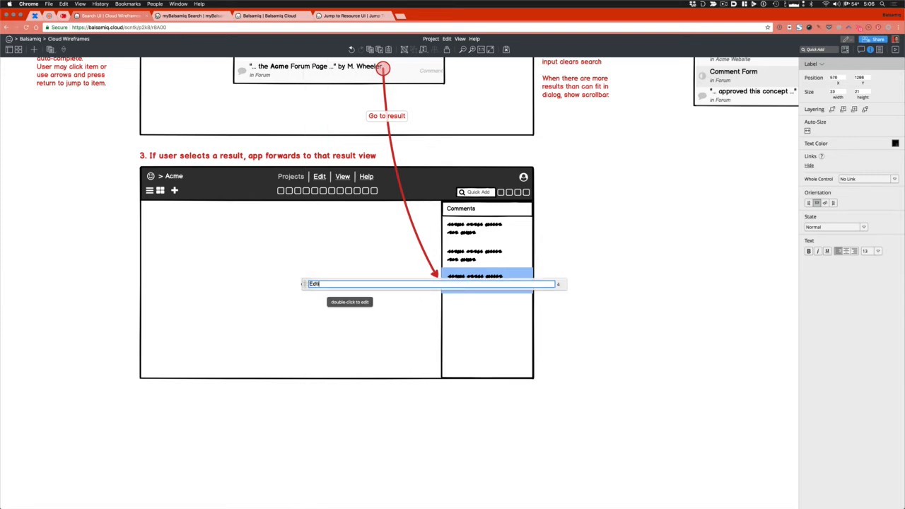
{"action": "type", "text": "or"}
{"action": "key", "text": "shift+Return"}
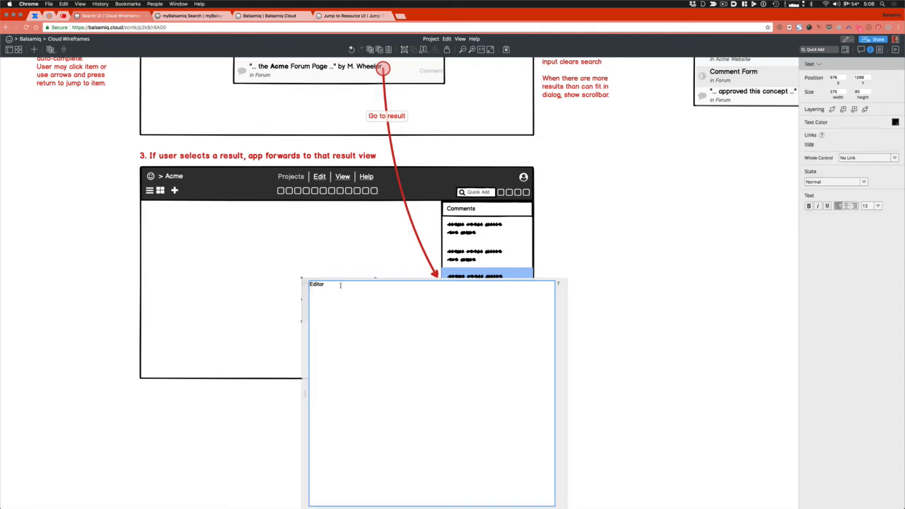
Step: Write "Showing selected comment highlighted (use a temporary flash of background color)" on the line below "Editor"
{"action": "type", "text": "Showing "}
{"action": "type", "text": "comment "}
{"action": "type", "text": "highlighte"}
{"action": "type", "text": "d te"}
{"action": "type", "text": "se a flash of back"}
{"action": "type", "text": "ground color"}
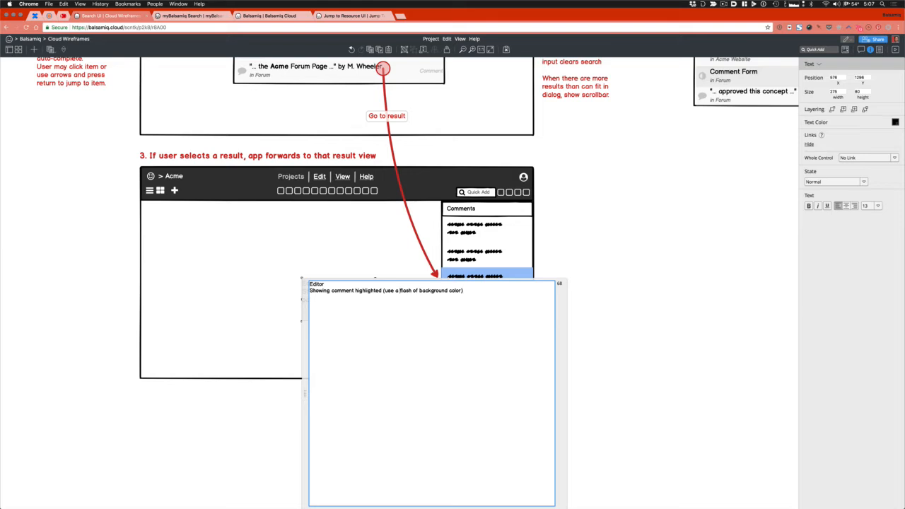
{"action": "type", "text": "temporary "}
{"action": "type", "text": "selected"}
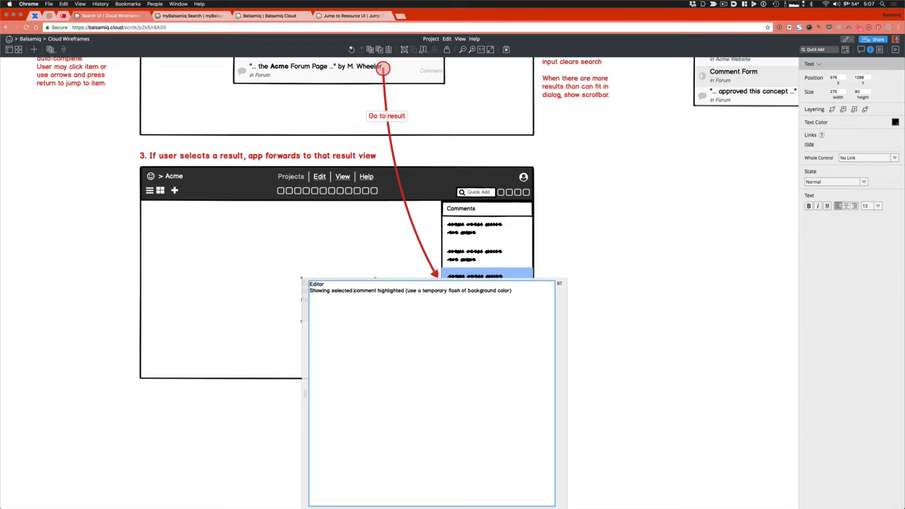
Step: Make the "Editor" line bold by enclosing it in asterisks, and finish editing the text
{"action": "left_click", "coordinate": [330, 284]}
{"action": "type", "text": "*"}
{"action": "type", "text": "*"}
{"action": "key", "text": "ctrl+Return"}
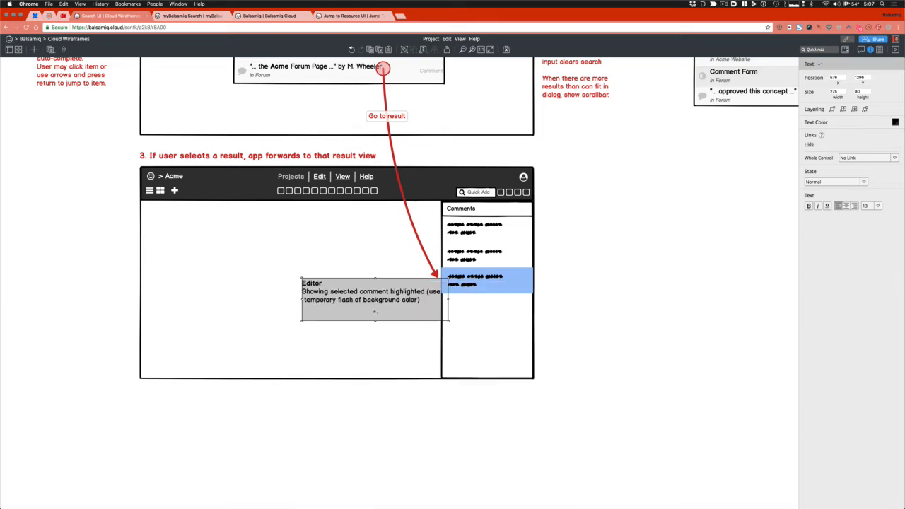
Step: Centre-align the editor annotation, colour it red and move it left so it clears the sidebar
{"action": "left_click", "coordinate": [847, 206]}
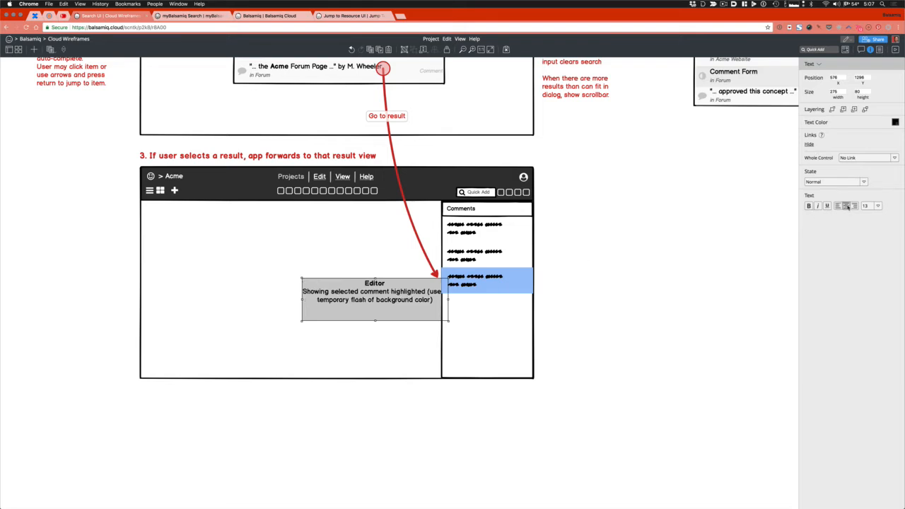
{"action": "left_click", "coordinate": [895, 122]}
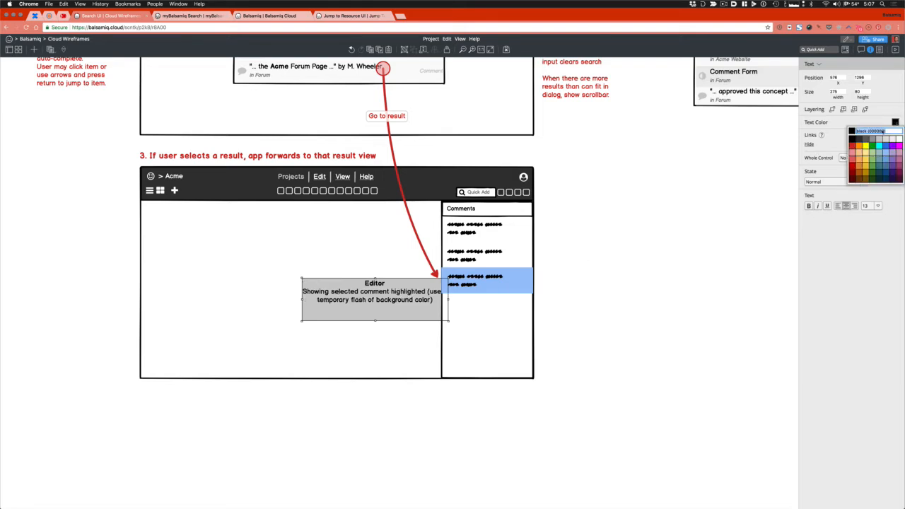
{"action": "left_click", "coordinate": [854, 146]}
{"action": "left_click_drag", "start_coordinate": [387, 300], "coordinate": [332, 285]}
{"action": "left_click", "coordinate": [328, 419]}
Step: Open the third screen's nested header group and widen its "> Acme" breadcrumb label to about 189
{"action": "scroll", "coordinate": [353, 401], "scroll_direction": "up", "scroll_amount": 3}
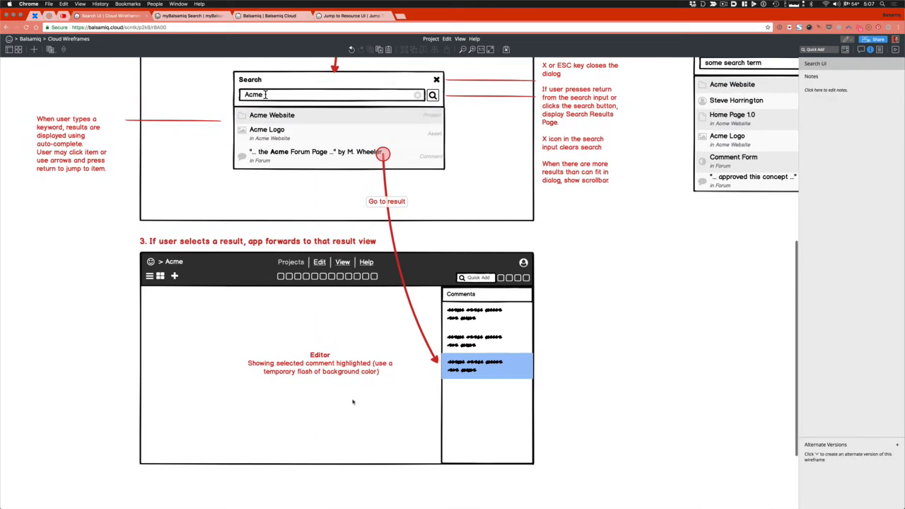
{"action": "left_click", "coordinate": [175, 269]}
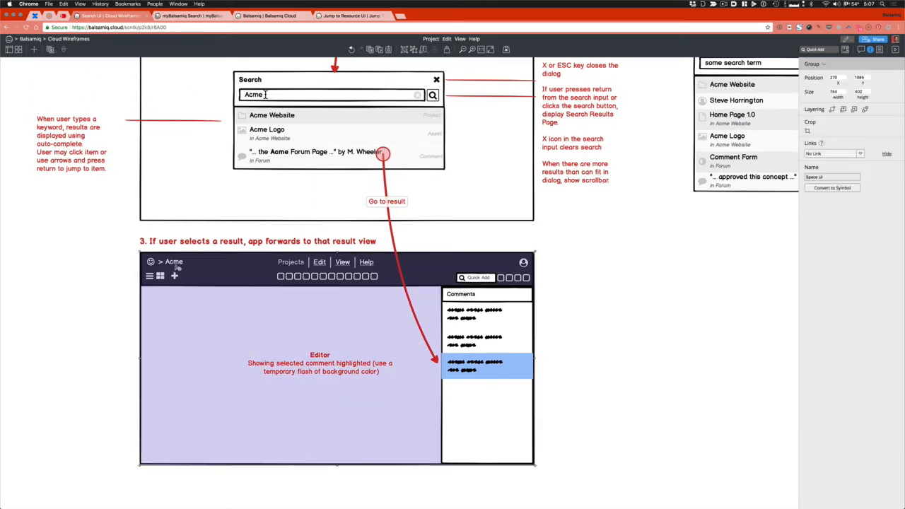
{"action": "double_click", "coordinate": [175, 264]}
{"action": "left_click", "coordinate": [178, 263]}
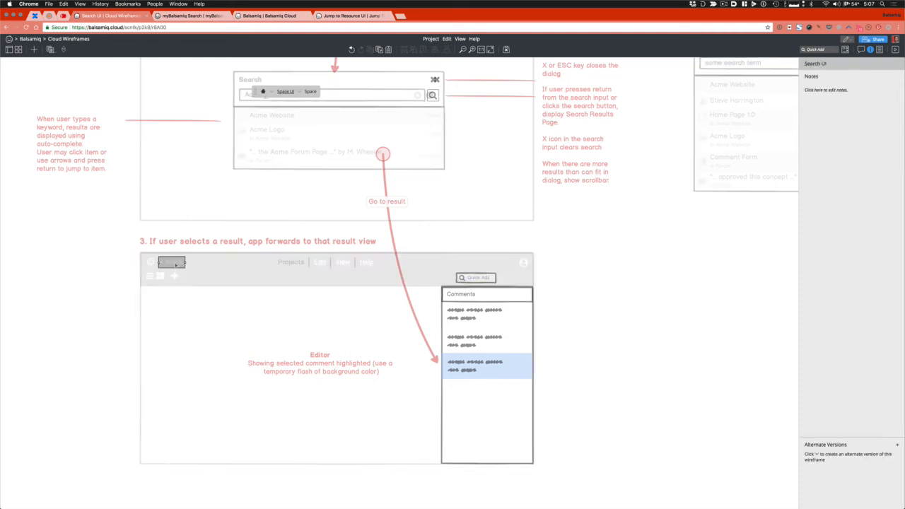
{"action": "left_click_drag", "start_coordinate": [184, 263], "coordinate": [259, 262]}
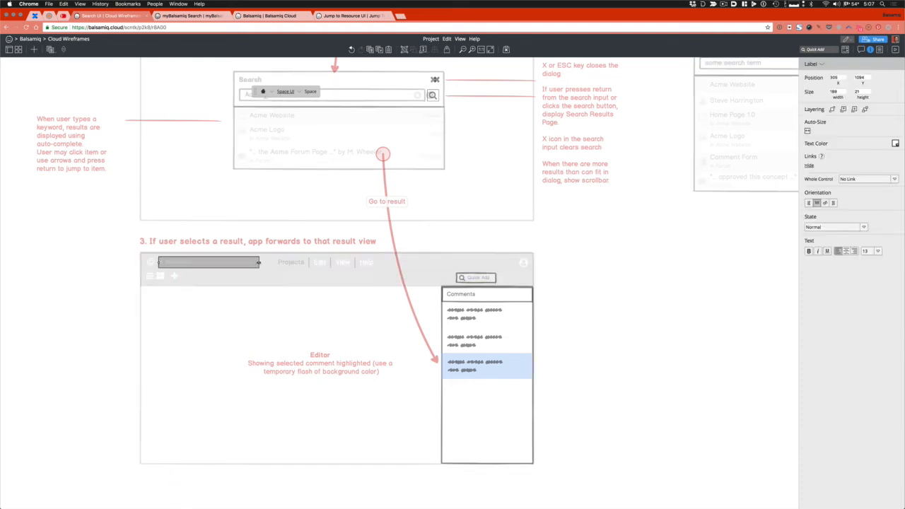
Step: Extend the third screen's breadcrumb text to "> Acme > Forum" and leave the group
{"action": "double_click", "coordinate": [181, 262]}
{"action": "left_click", "coordinate": [186, 262]}
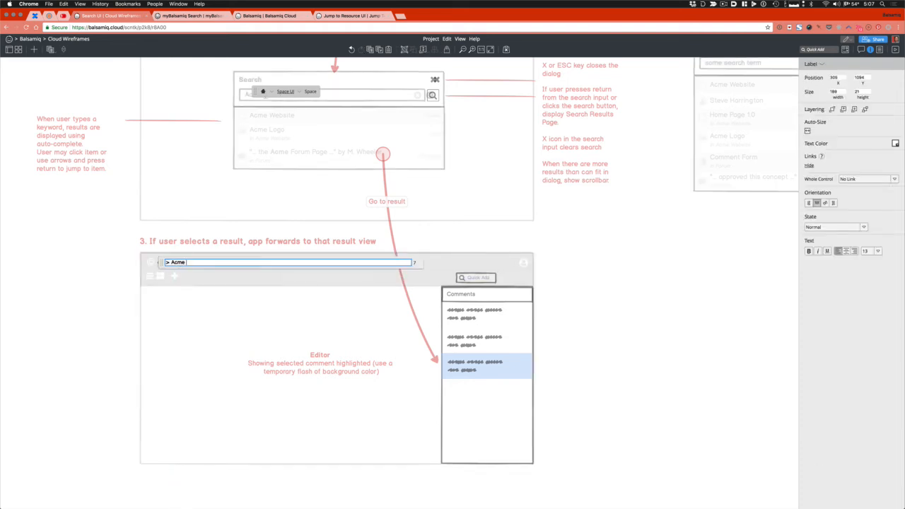
{"action": "type", "text": ">?"}
{"action": "key", "text": "Return"}
{"action": "type", "text": "o"}
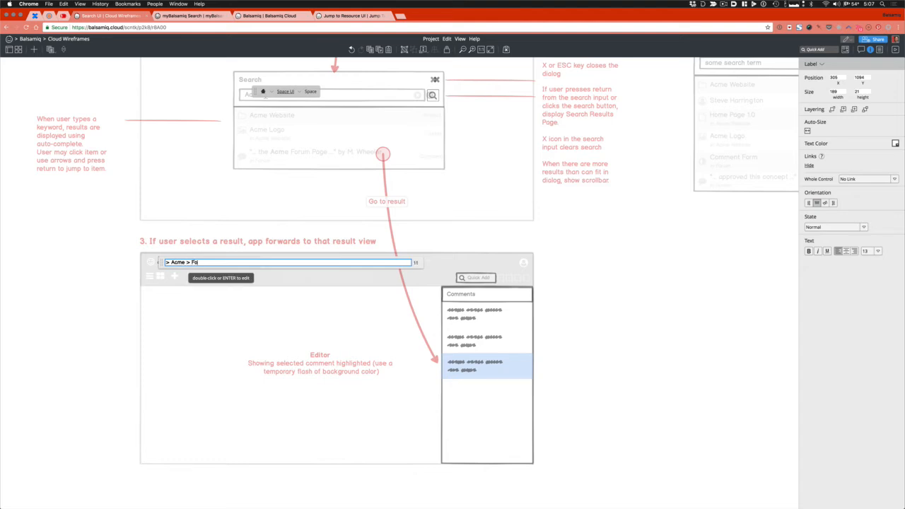
{"action": "type", "text": "rum"}
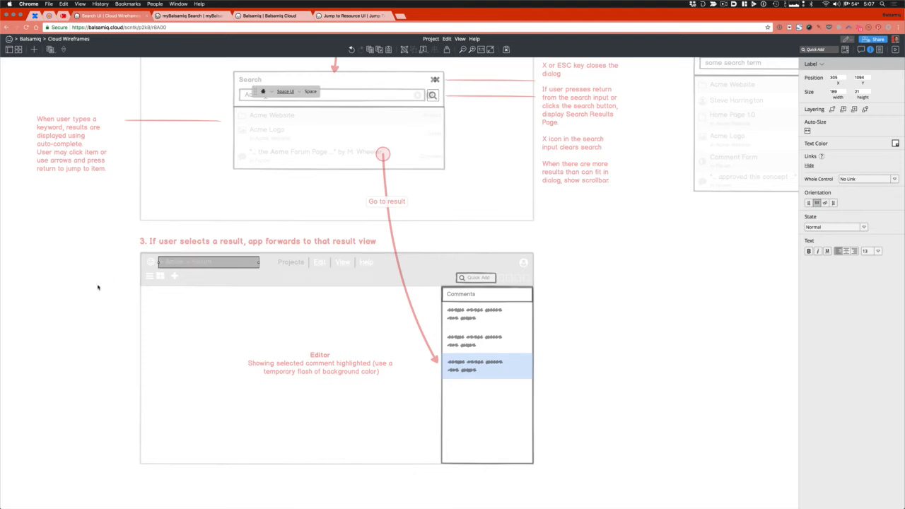
{"action": "left_click", "coordinate": [94, 295]}
Step: Change the bold heading of the third screen's red annotation to Editor for "Forum Project"
{"action": "scroll", "coordinate": [223, 286], "scroll_direction": "up", "scroll_amount": 2}
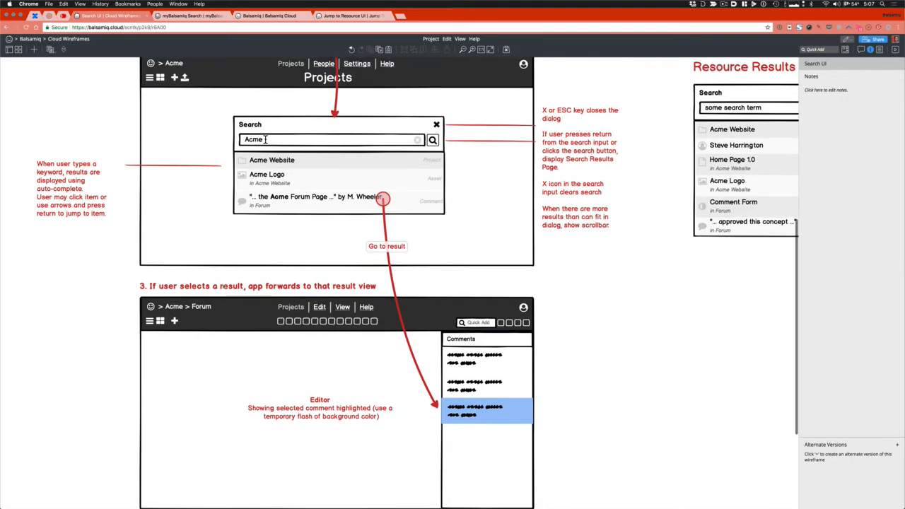
{"action": "double_click", "coordinate": [322, 415]}
{"action": "left_click", "coordinate": [278, 437]}
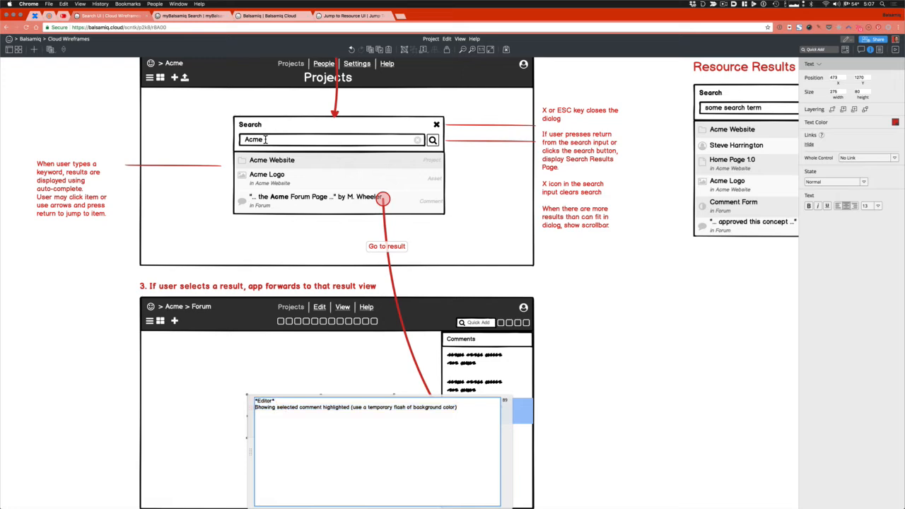
{"action": "type", "text": "for \"Forum Project\""}
{"action": "double_click", "coordinate": [291, 286]}
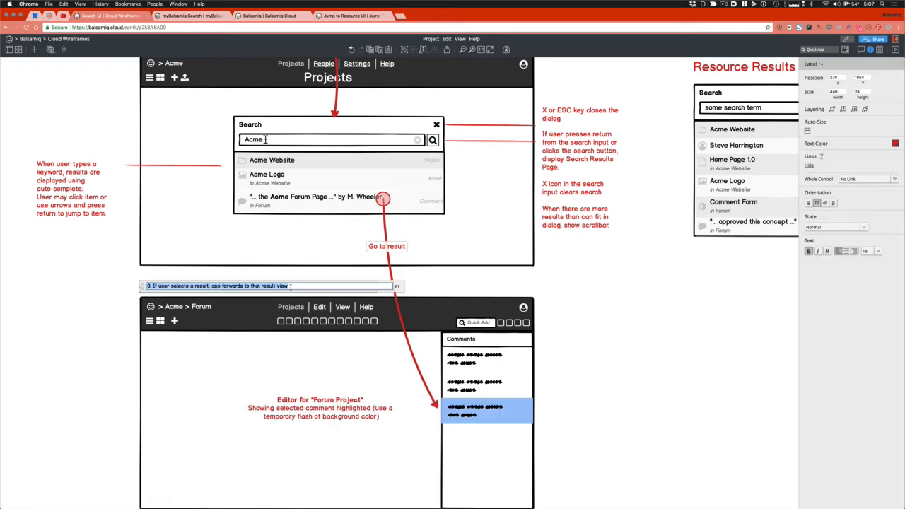
{"action": "left_click", "coordinate": [90, 359]}
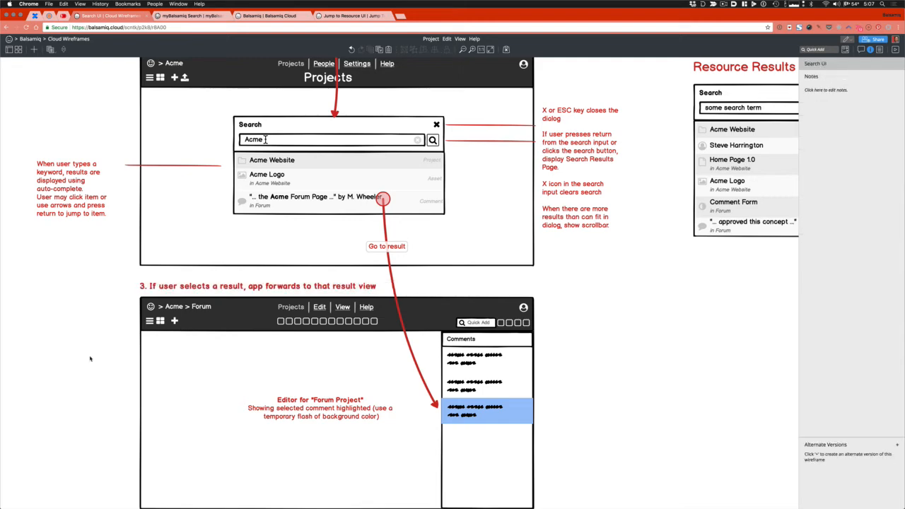
Step: Add "In this example, user selected a comment in a project." below the annotation's heading and change "Showing" to "Show" in the description
{"action": "double_click", "coordinate": [328, 427]}
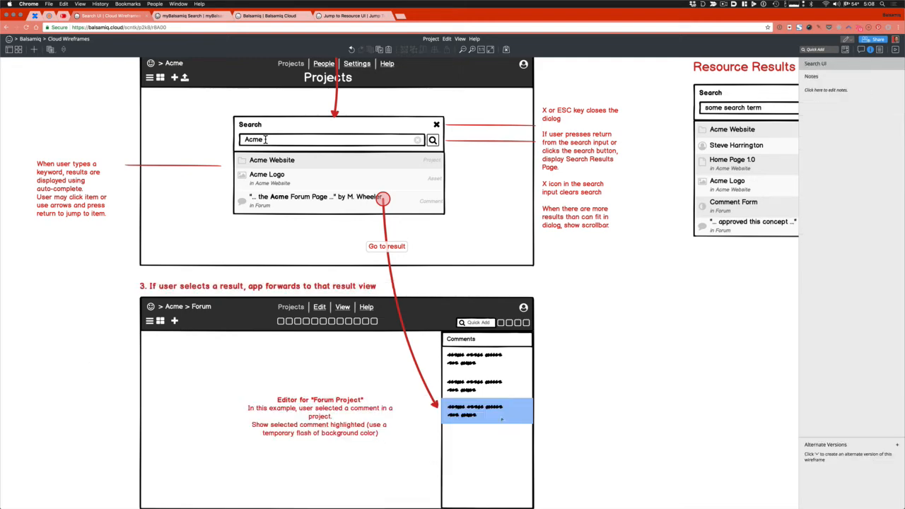
{"action": "scroll", "coordinate": [607, 400], "scroll_direction": "up", "scroll_amount": 5}
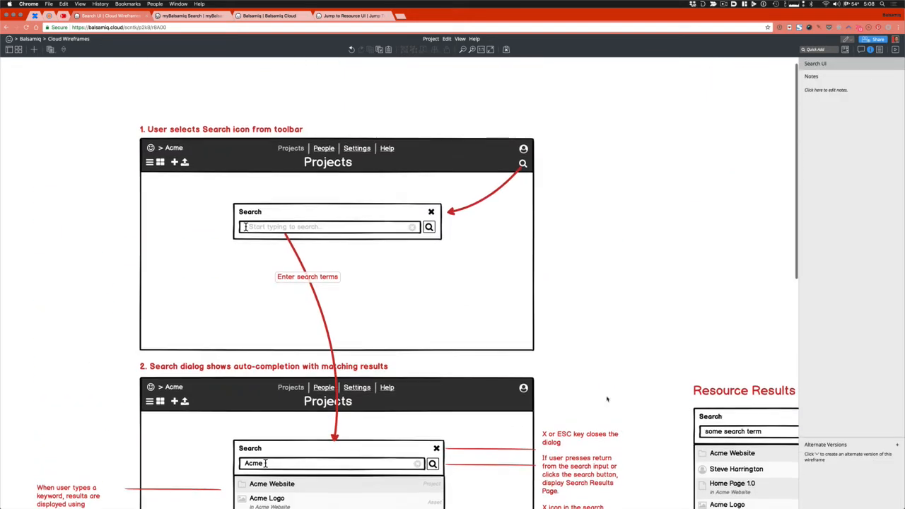
Step: Add a Title control above the "1. User selects Search icon from toolbar" heading, lined up with the first screen
{"action": "scroll", "coordinate": [607, 400], "scroll_direction": "down", "scroll_amount": 3}
{"action": "scroll", "coordinate": [607, 400], "scroll_direction": "up", "scroll_amount": 2}
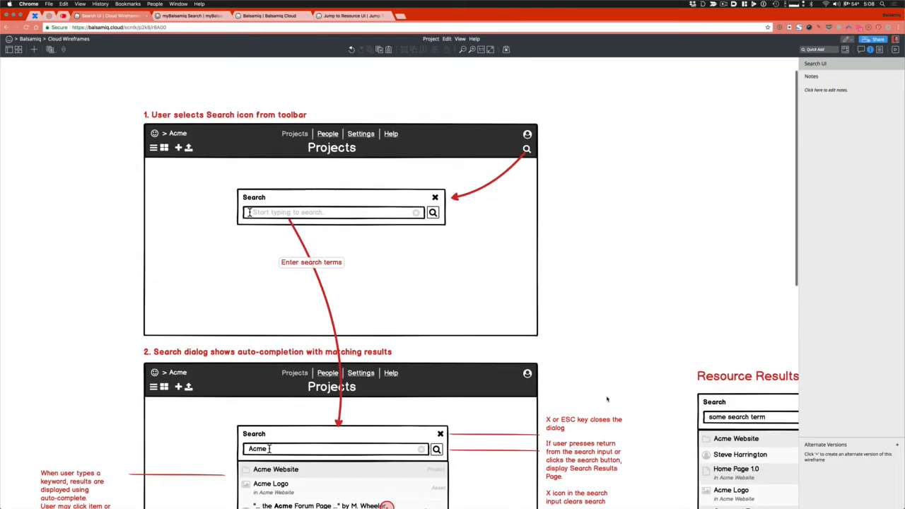
{"action": "scroll", "coordinate": [607, 399], "scroll_direction": "down", "scroll_amount": 8}
{"action": "scroll", "coordinate": [607, 400], "scroll_direction": "up", "scroll_amount": 9}
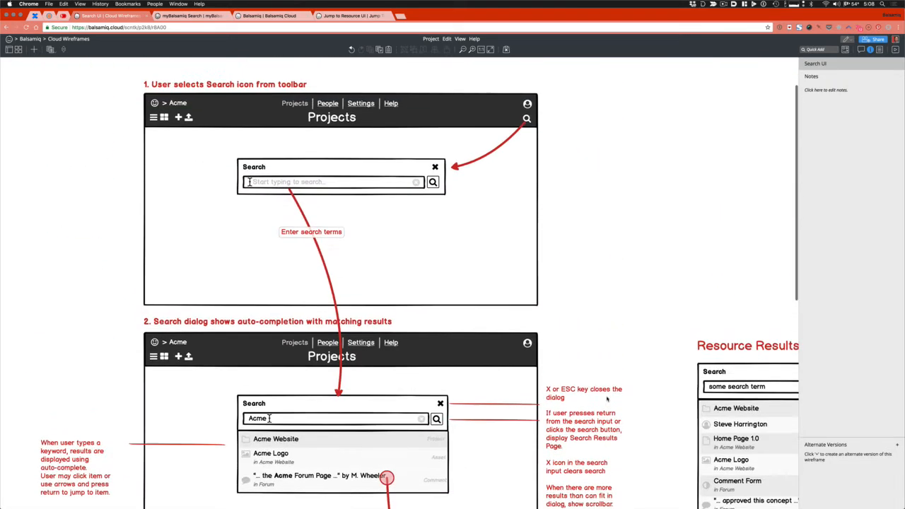
{"action": "type", "text": "sub"}
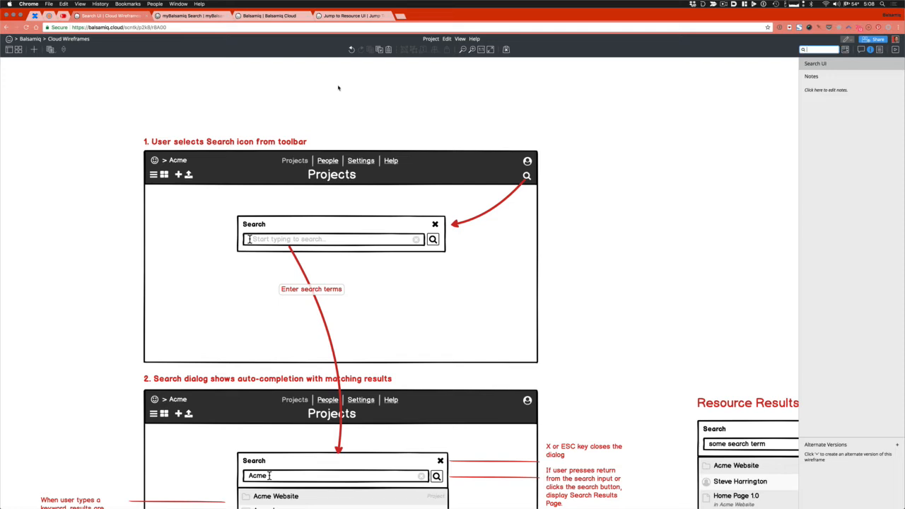
{"action": "key", "text": "super+a"}
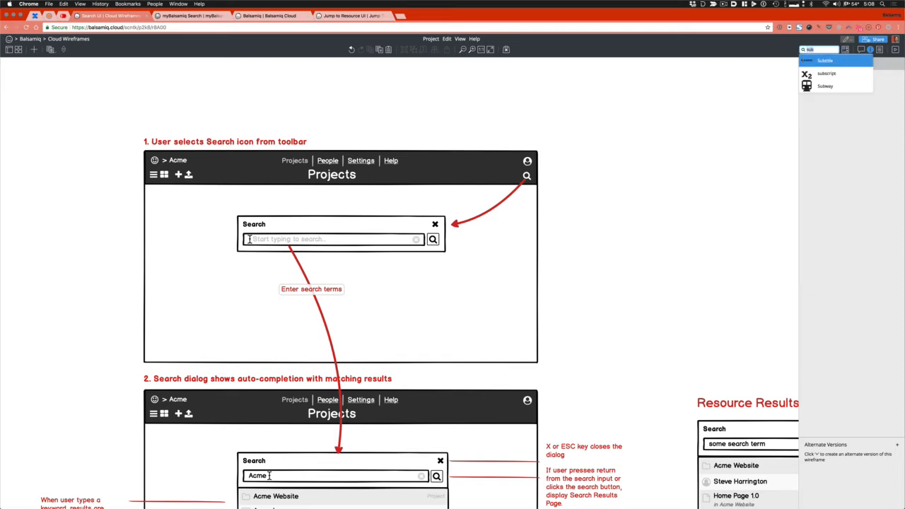
{"action": "type", "text": "title"}
{"action": "key", "text": "Return"}
{"action": "left_click_drag", "start_coordinate": [61, 89], "coordinate": [186, 118]}
Step: Set the new title's text to "Search From Non-Editor Views"
{"action": "double_click", "coordinate": [185, 118]}
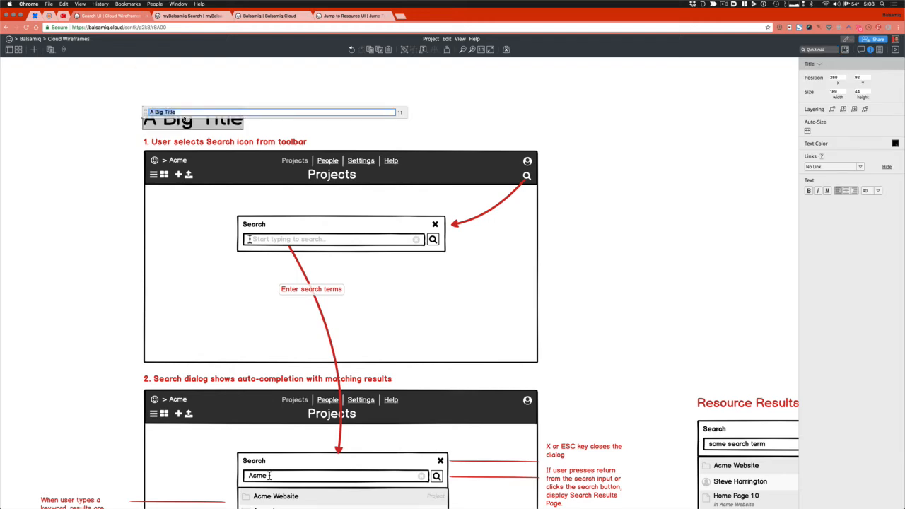
{"action": "type", "text": "Search "}
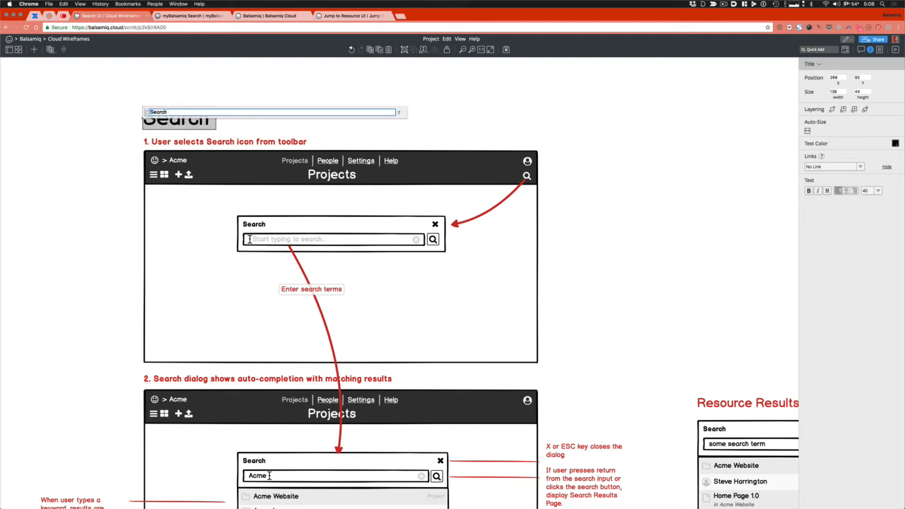
{"action": "type", "text": "From Space "}
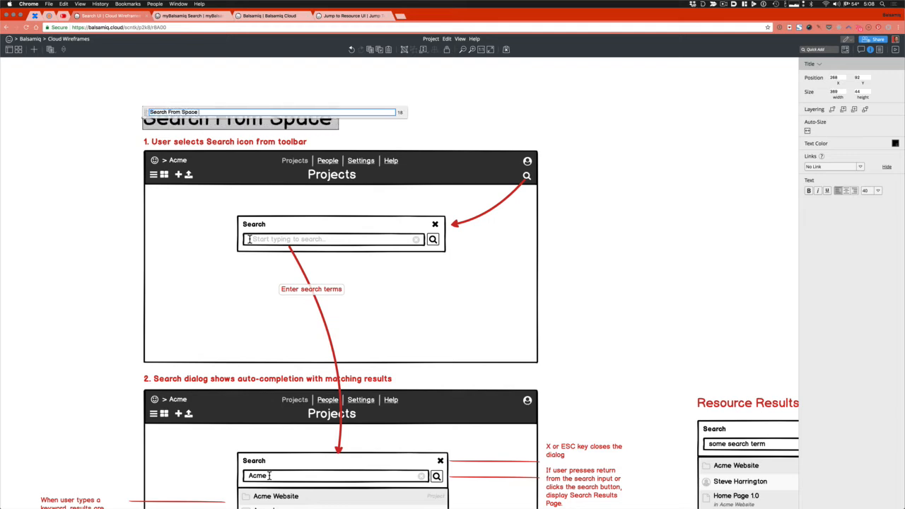
{"action": "type", "text": "Views"}
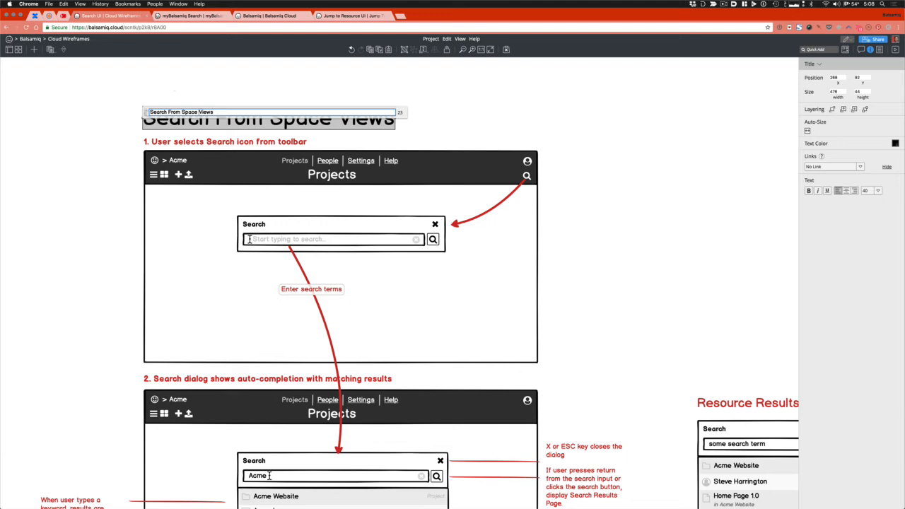
{"action": "key", "text": "Left"}
{"action": "key", "text": "alt+shift+Left"}
{"action": "type", "text": "Project"}
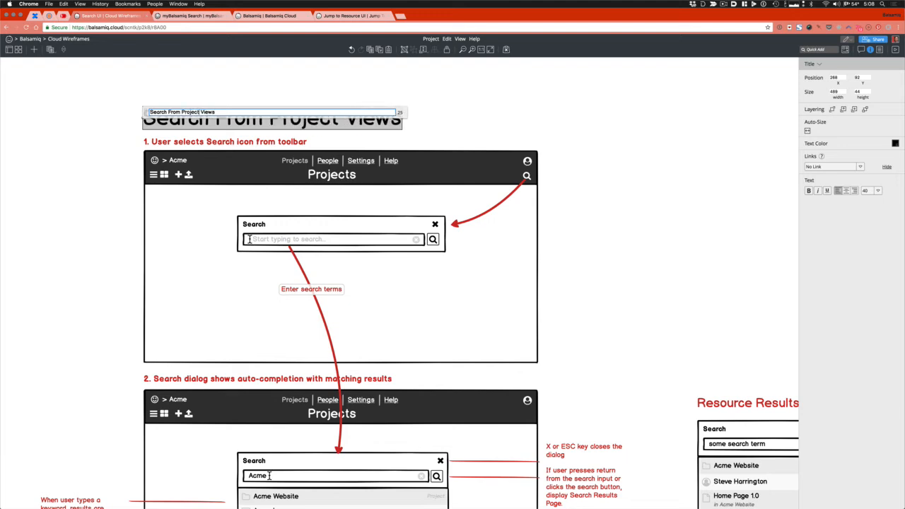
{"action": "type", "text": ","}
{"action": "key", "text": "alt+shift+Left"}
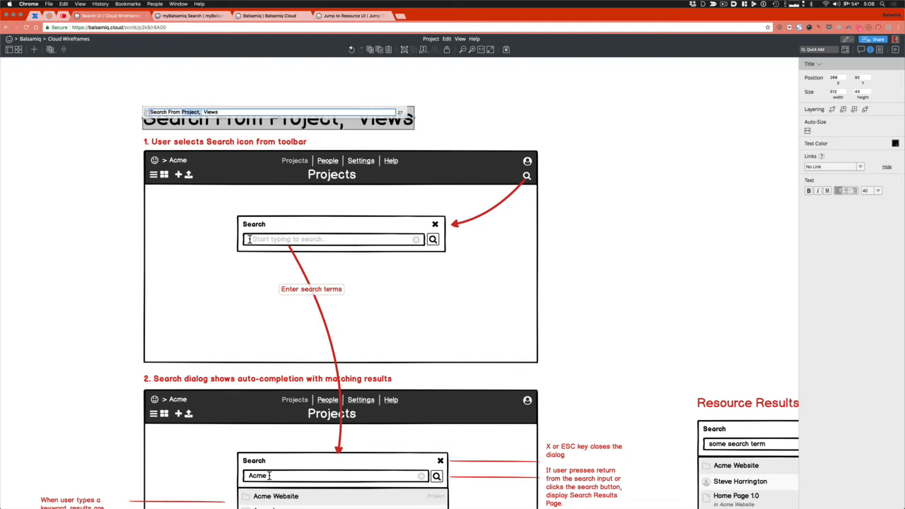
{"action": "type", "text": "Non-Editor"}
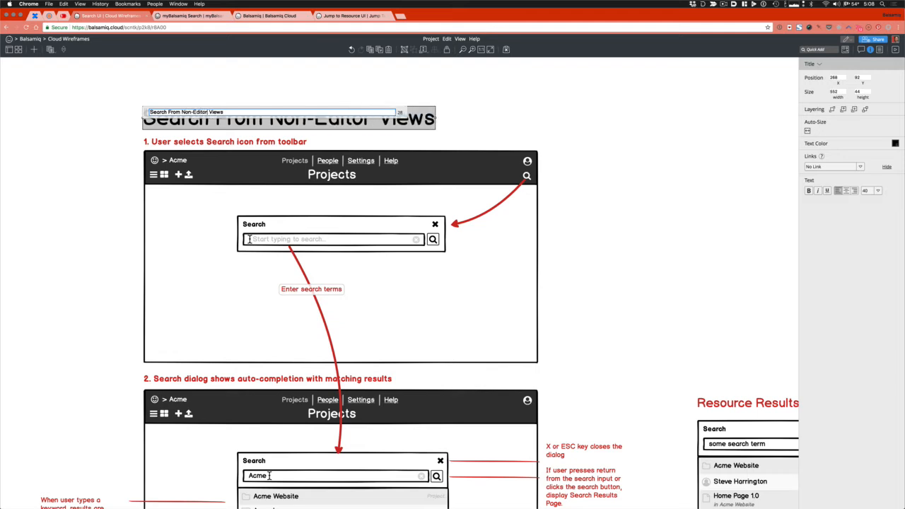
{"action": "key", "text": "Return"}
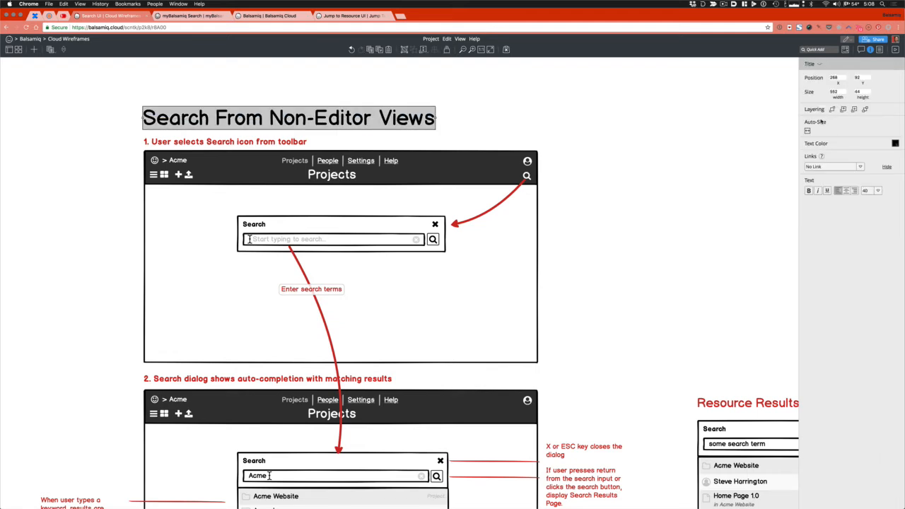
Step: Colour the "Search From Non-Editor Views" title red to match the annotations
{"action": "left_click", "coordinate": [895, 145]}
{"action": "left_click", "coordinate": [855, 168]}
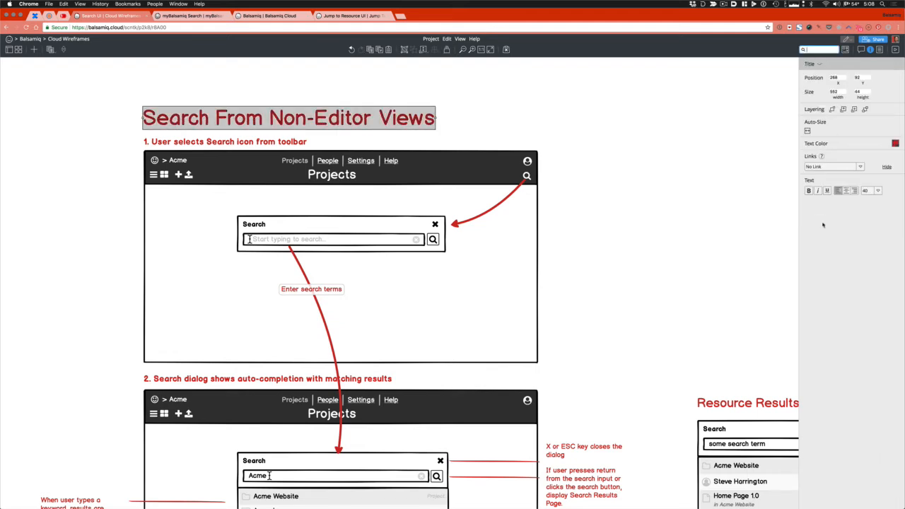
{"action": "key", "text": "Escape"}
{"action": "left_click", "coordinate": [202, 122]}
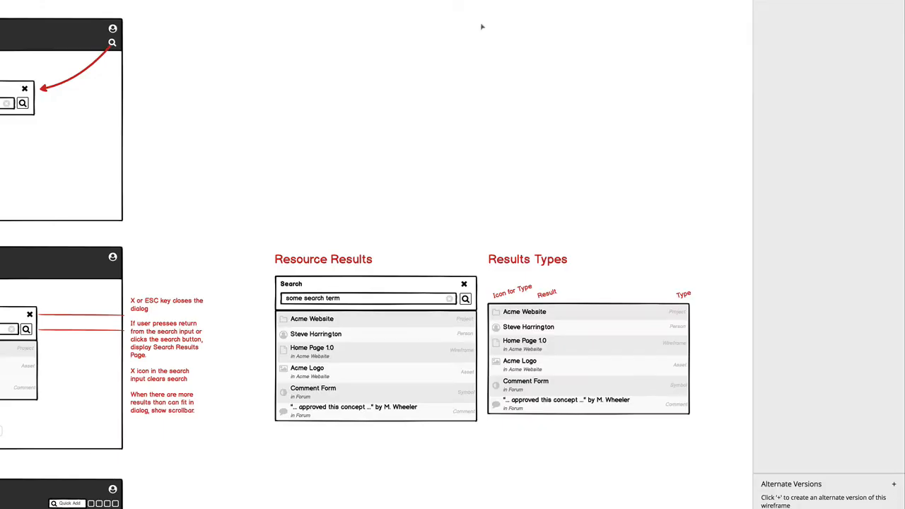
Step: Copy the third screen's "> Acme > Forum" frame, without its Comments sidebar, into the empty area beside the first screen
{"action": "scroll", "coordinate": [375, 255], "scroll_direction": "down", "scroll_amount": 1}
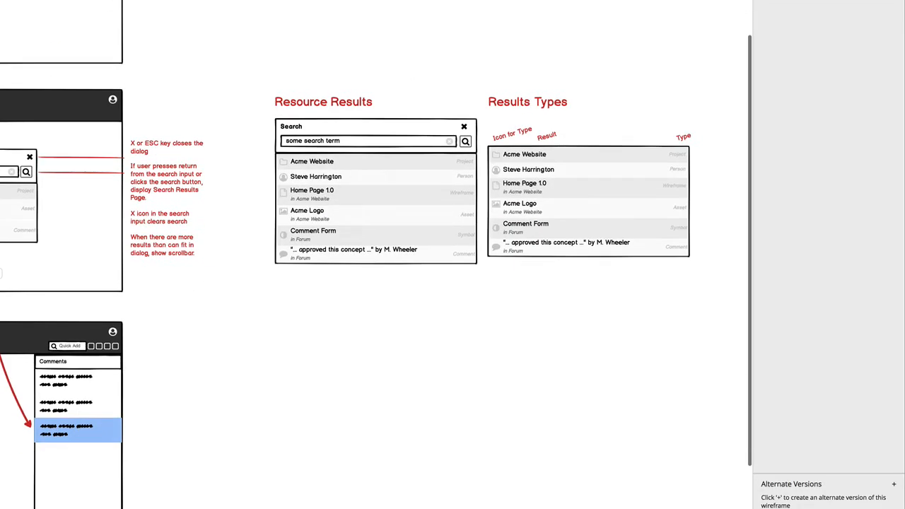
{"action": "left_click", "coordinate": [77, 467]}
{"action": "left_click_drag", "start_coordinate": [2, 413], "coordinate": [412, 24]}
Step: Align the copied frame with the first screen and arrange the Resource Results and Results Types blocks beneath it
{"action": "left_click_drag", "start_coordinate": [728, 325], "coordinate": [206, 81]}
{"action": "left_click_drag", "start_coordinate": [367, 152], "coordinate": [342, 235]}
{"action": "scroll", "coordinate": [397, 80], "scroll_direction": "up", "scroll_amount": 4}
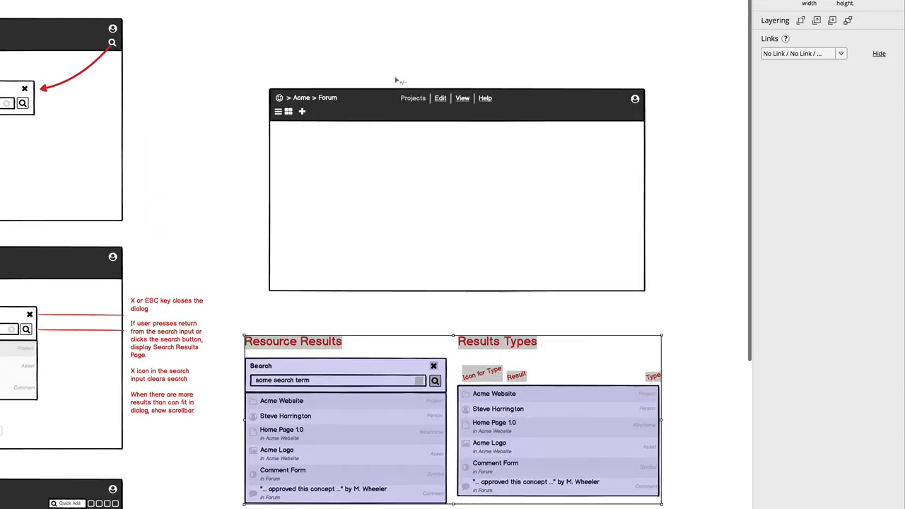
{"action": "left_click_drag", "start_coordinate": [360, 140], "coordinate": [334, 65]}
{"action": "left_click_drag", "start_coordinate": [230, 297], "coordinate": [710, 505]}
{"action": "left_click_drag", "start_coordinate": [409, 450], "coordinate": [396, 379]}
{"action": "mouse_move", "coordinate": [361, 171]}
{"action": "left_mouse_down"}
{"action": "mouse_move", "coordinate": [347, 170]}
{"action": "mouse_move", "coordinate": [347, 179]}
{"action": "left_mouse_up"}
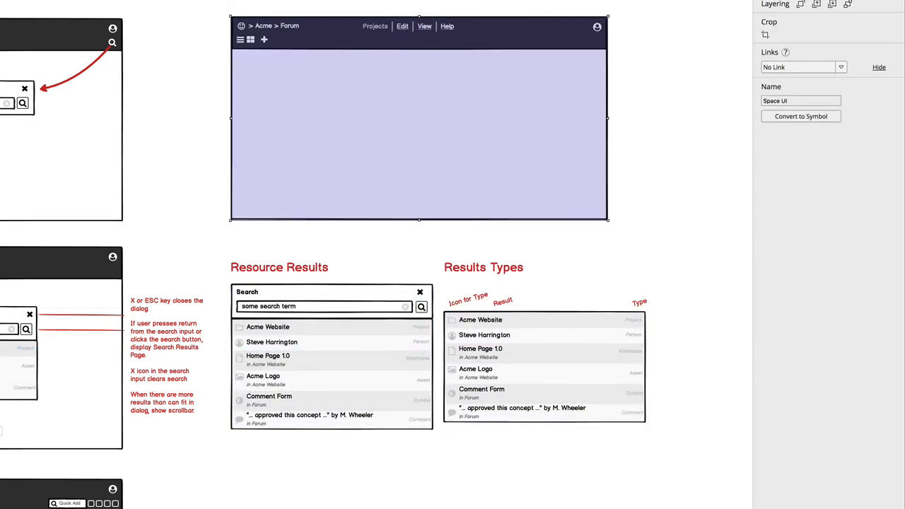
{"action": "left_click_drag", "start_coordinate": [484, 268], "coordinate": [484, 268]}
{"action": "left_click", "coordinate": [470, 241]}
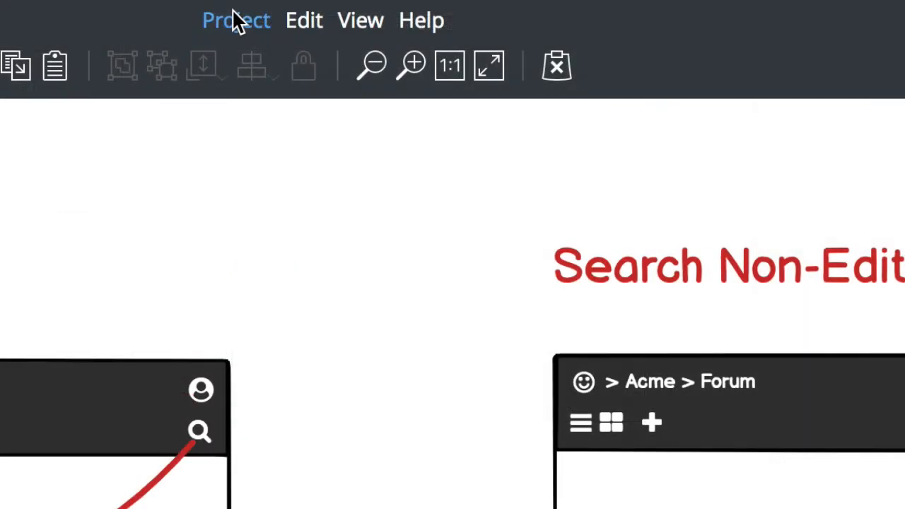
Step: Capture a screenshot of the expanded Project menu with Exit to Balsamiq Space highlighted
{"action": "left_click", "coordinate": [236, 21]}
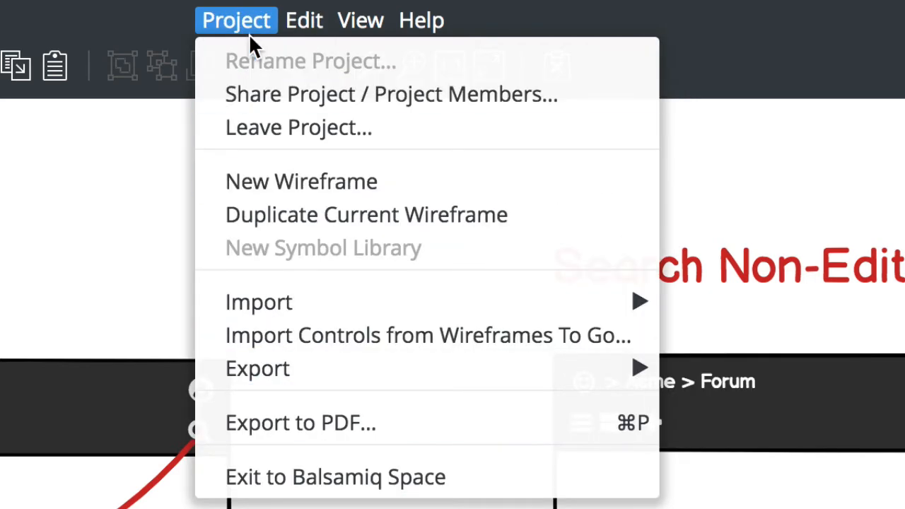
{"action": "mouse_move", "coordinate": [327, 11]}
{"action": "mouse_move", "coordinate": [384, 28]}
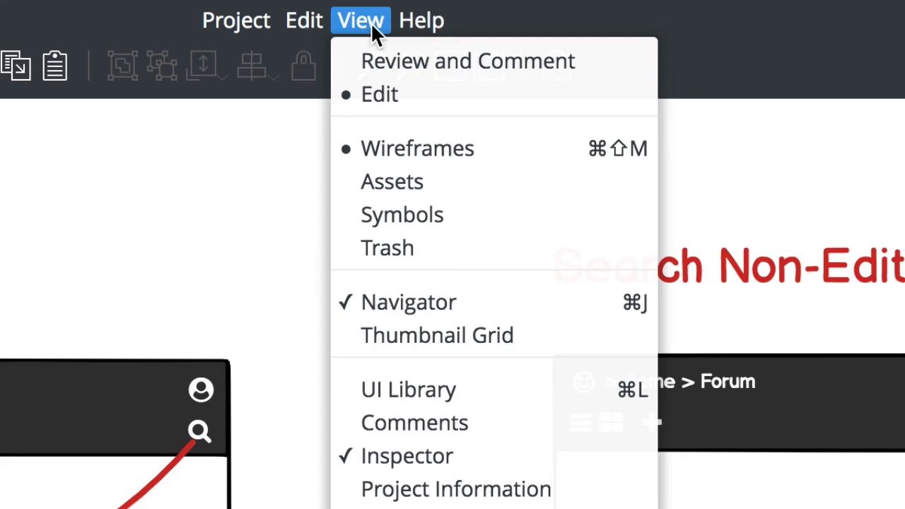
{"action": "mouse_move", "coordinate": [208, 19]}
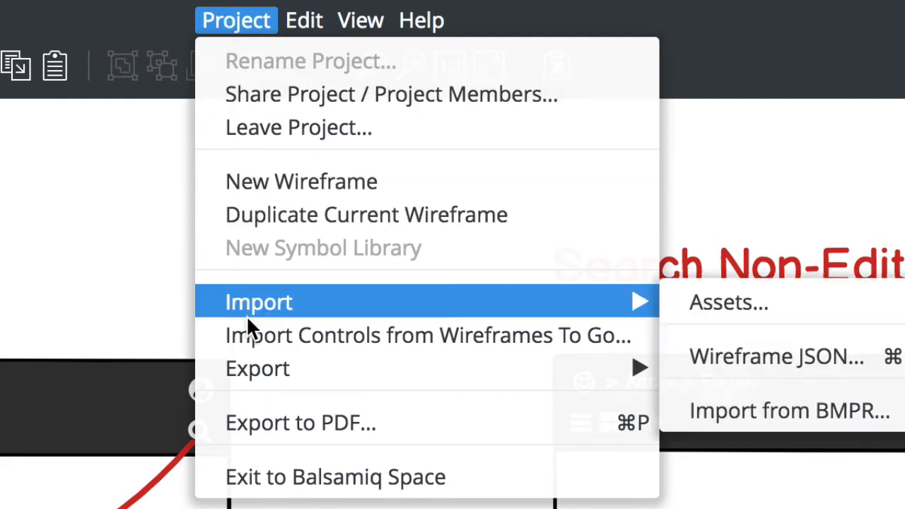
{"action": "left_click", "coordinate": [243, 461]}
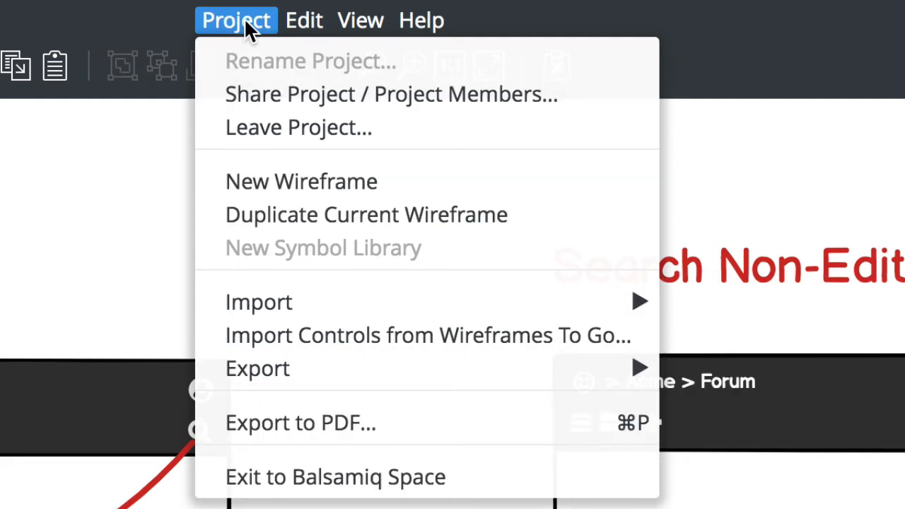
{"action": "left_click", "coordinate": [245, 476]}
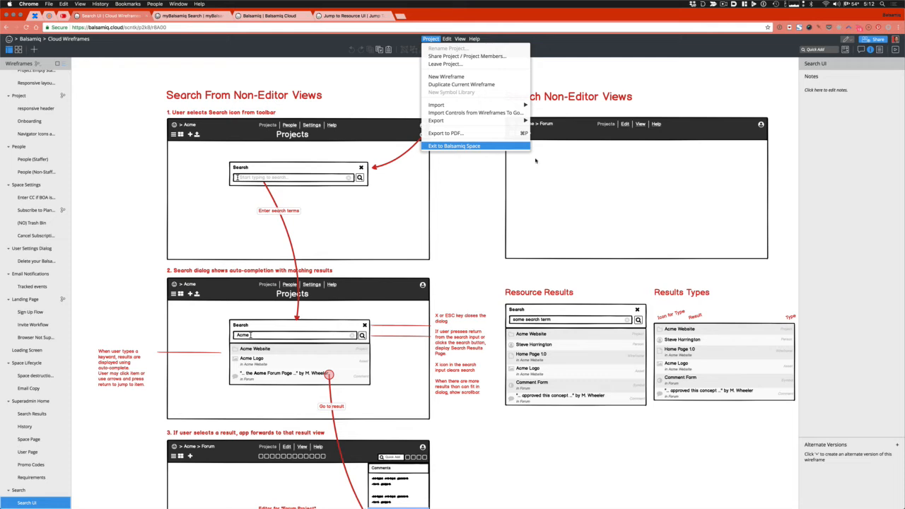
{"action": "key", "text": "super+shift+4"}
{"action": "left_click_drag", "start_coordinate": [536, 155], "coordinate": [415, 34]}
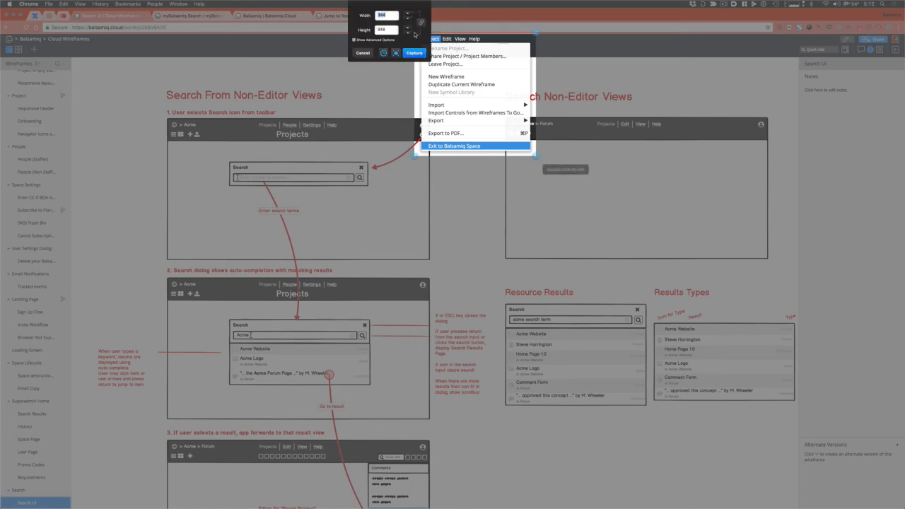
{"action": "left_click", "coordinate": [415, 53]}
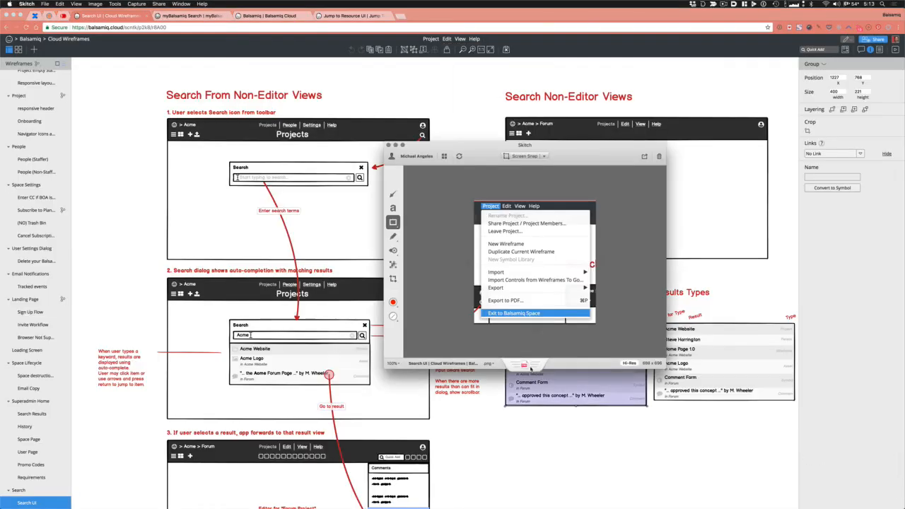
Step: Place the captured menu image in the wireframe, shrink it to 284 by 288 and move it beside the copied frame
{"action": "left_click_drag", "start_coordinate": [534, 371], "coordinate": [615, 240]}
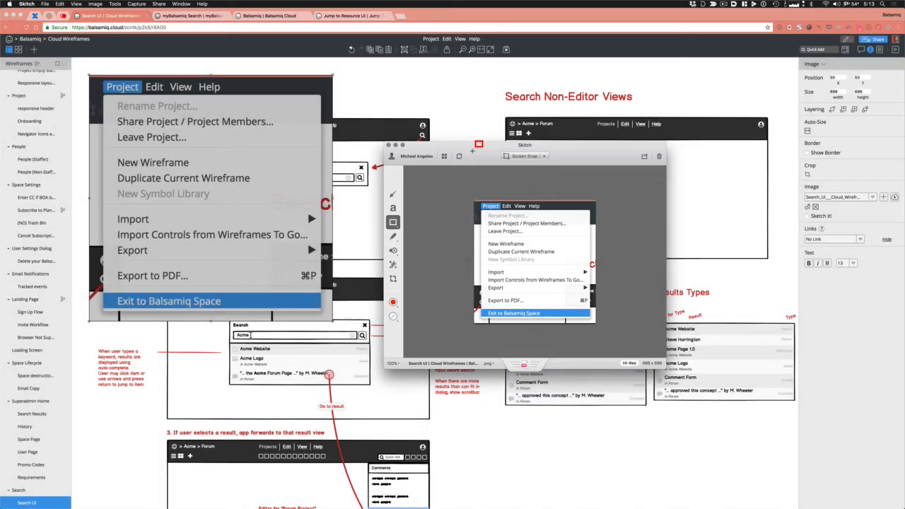
{"action": "left_click", "coordinate": [389, 145]}
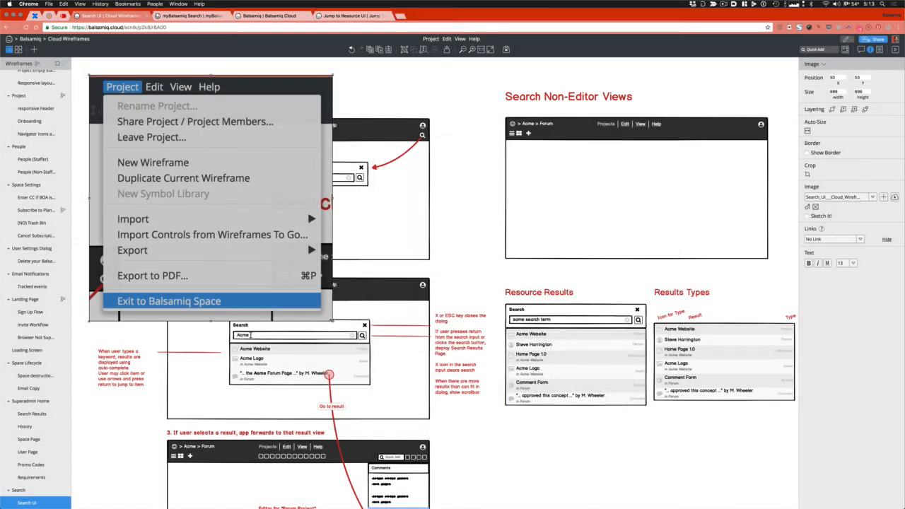
{"action": "left_click_drag", "start_coordinate": [332, 322], "coordinate": [188, 166]}
{"action": "left_click_drag", "start_coordinate": [138, 132], "coordinate": [453, 191]}
Step: Add a Menu control directly under the Projects item in the copied frame's header
{"action": "key", "text": "slash"}
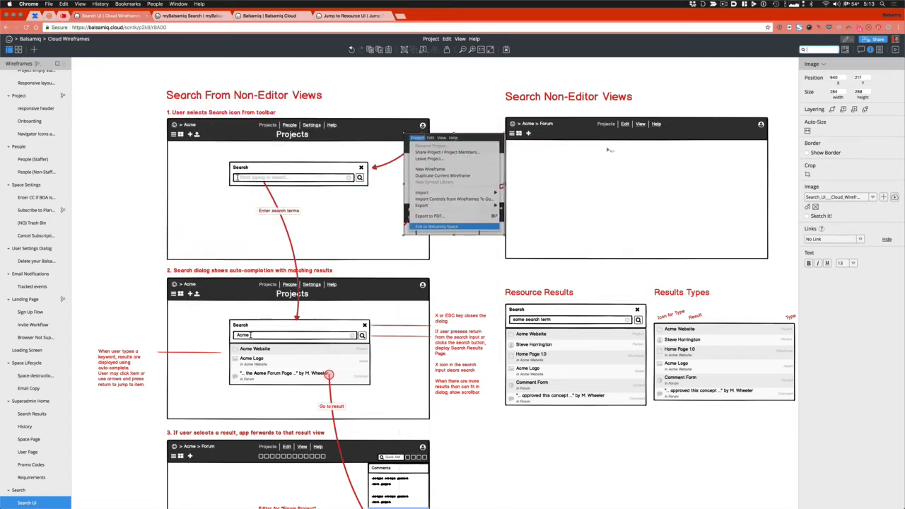
{"action": "type", "text": "mm"}
{"action": "type", "text": "nu"}
{"action": "key", "text": "Return"}
{"action": "left_click_drag", "start_coordinate": [130, 107], "coordinate": [638, 166]}
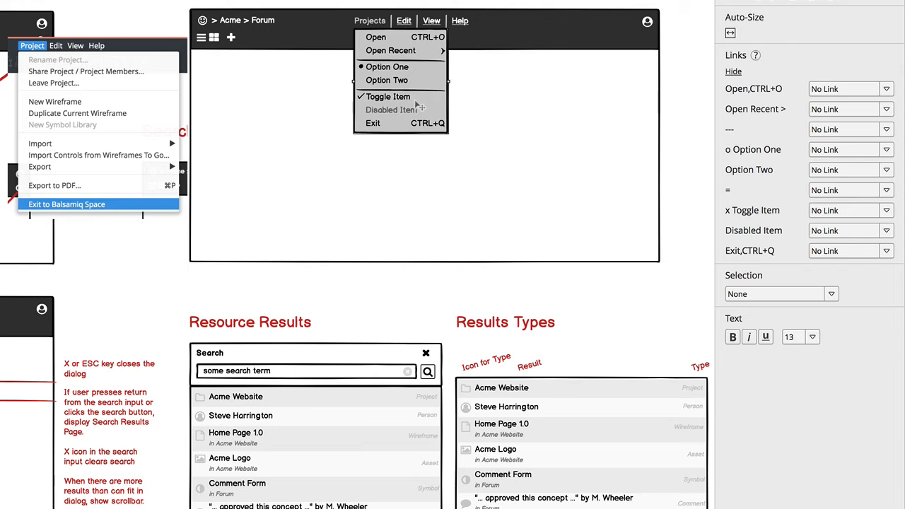
Step: Replace the menu's sample entries with "Rename Project...", "Share Project / Project Members..." and "Leave Project..."
{"action": "double_click", "coordinate": [420, 103]}
{"action": "type", "text": "Rename"}
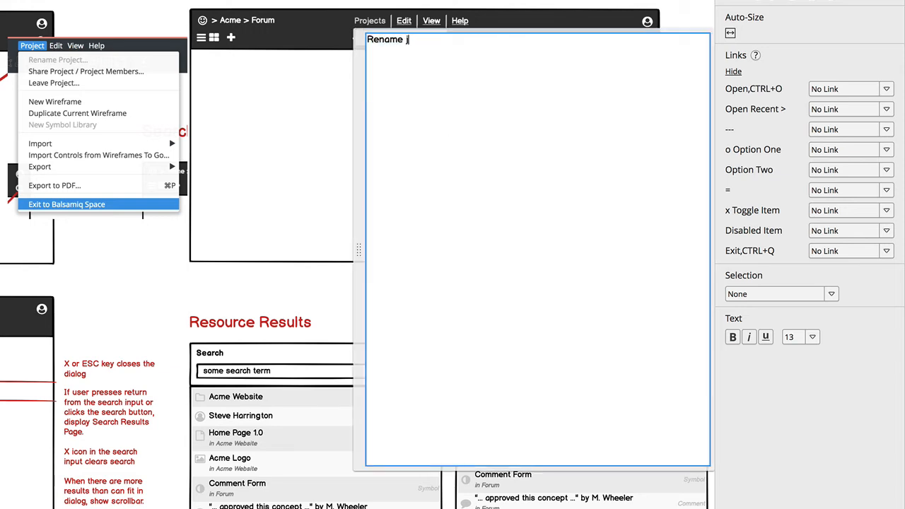
{"action": "type", "text": " Project... Share Project / Project Members..."}
{"action": "key", "text": "Return"}
{"action": "type", "text": "Leave Project..."}
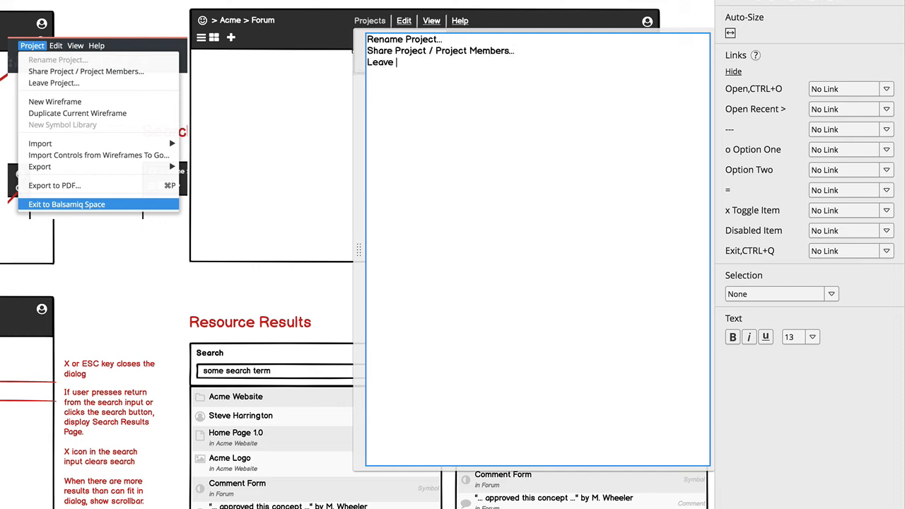
Step: Add a "----" separator followed by "New Wireframe", "Duplicate Current Wireframe" and "New Symbol Library" to the menu text
{"action": "key", "text": "Return"}
{"action": "type", "text": "----"}
{"action": "key", "text": "Return"}
{"action": "type", "text": "New Wireframe"}
{"action": "key", "text": "Return"}
{"action": "type", "text": "Duplicate Current Wireframe"}
{"action": "key", "text": "Return"}
{"action": "type", "text": "New Symbol Library"}
{"action": "key", "text": "Return"}
Step: Add a "----" separator followed by "Import, >", "Import Controls from Wireframes To Go..." and "Export, >" to the menu text
{"action": "type", "text": "----"}
{"action": "key", "text": "Return"}
{"action": "type", "text": "Impor"}
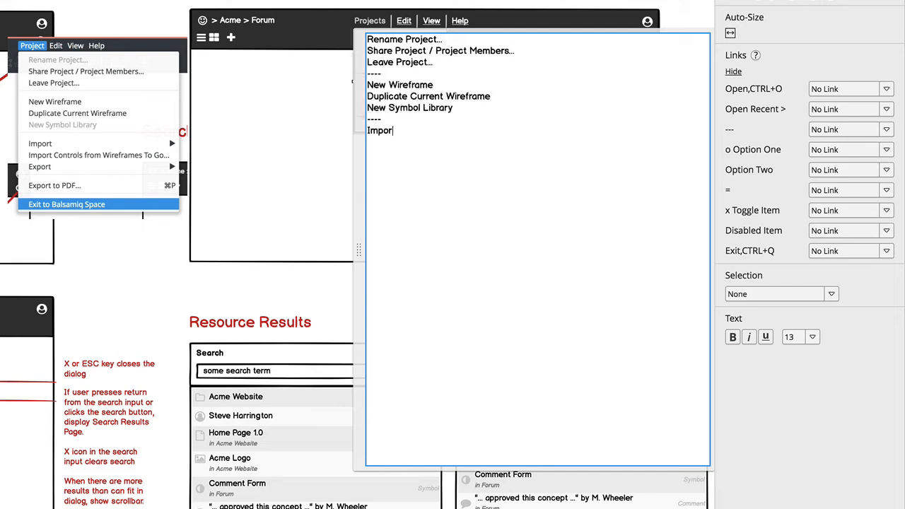
{"action": "type", "text": "t, > Import Controls from Wireframes To Go..."}
{"action": "key", "text": "Return"}
{"action": "type", "text": "Export, >"}
{"action": "key", "text": "Return"}
Step: Add a "----" separator and the entry "Export to PDF...,CTRL+P" to the menu text
{"action": "type", "text": "----"}
{"action": "key", "text": "Return"}
{"action": "type", "text": "Export to "}
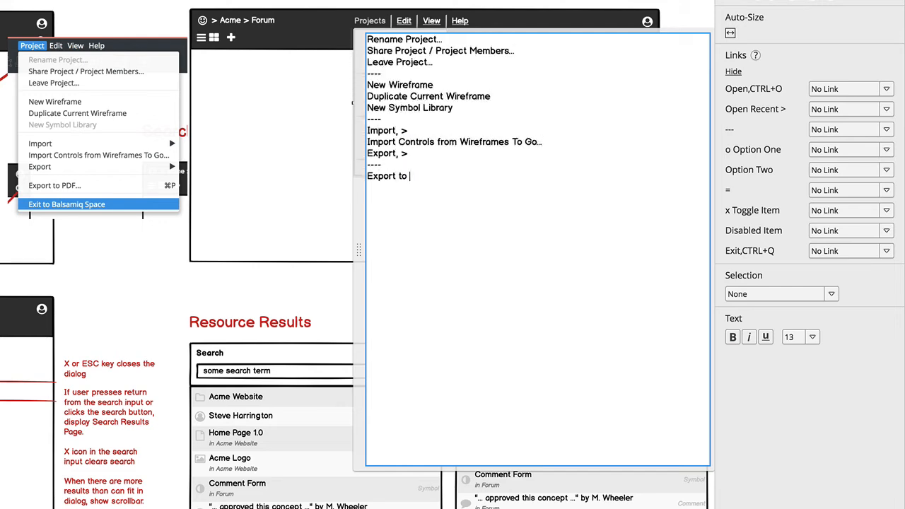
{"action": "type", "text": "PDF...,CTRL+P"}
{"action": "key", "text": "Return"}
Step: Finish the menu text with a "----" separator followed by "Search Space" and "Exit to Balsamiq Space"
{"action": "type", "text": "----"}
{"action": "key", "text": "Return"}
{"action": "type", "text": "Search Space"}
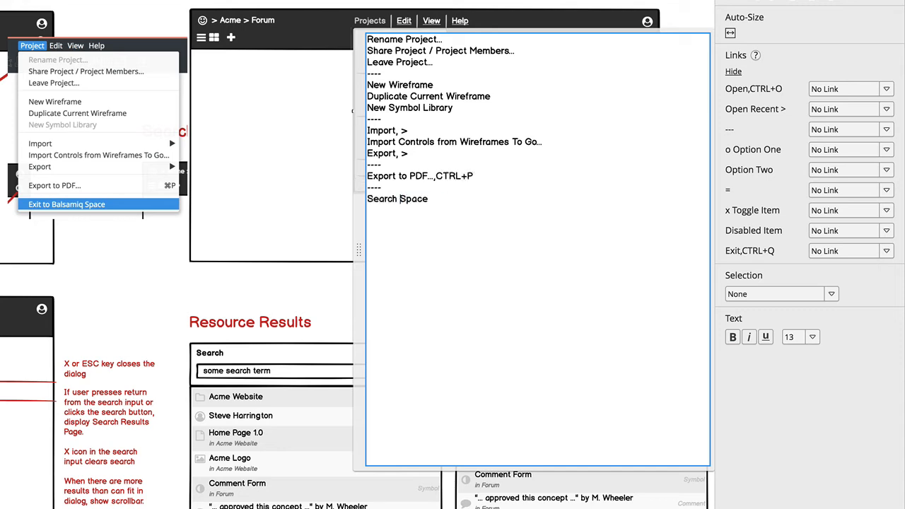
{"action": "key", "text": "Return"}
{"action": "type", "text": "Exit to Balsamiq Space"}
{"action": "key", "text": "Up"}
{"action": "key", "text": "alt+Left"}
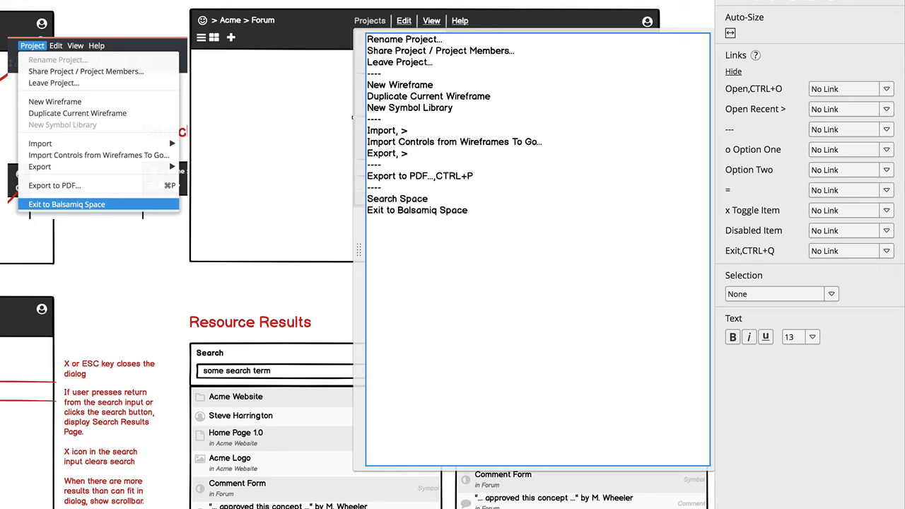
{"action": "key", "text": "ctrl+Return"}
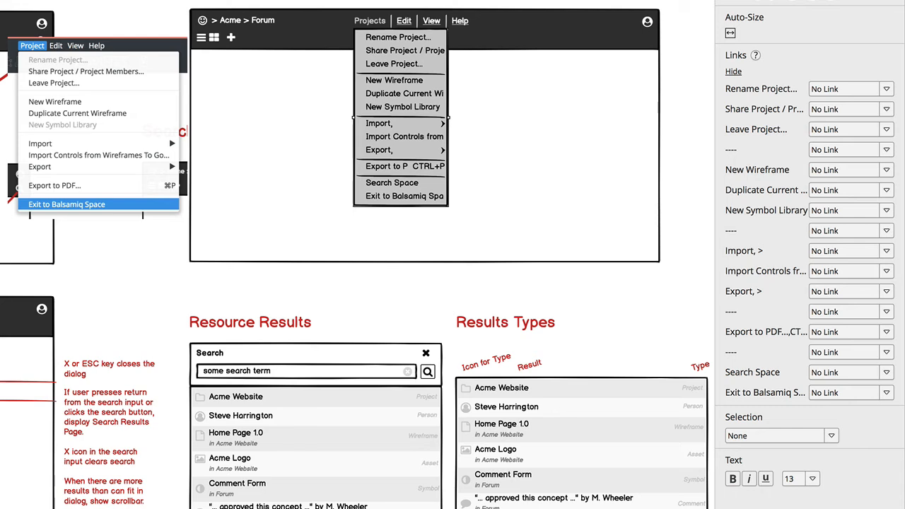
Step: Widen the Projects menu so its entries fit and delete the reference screenshot of the real Project menu
{"action": "left_click_drag", "start_coordinate": [449, 118], "coordinate": [517, 120]}
{"action": "left_click", "coordinate": [592, 283]}
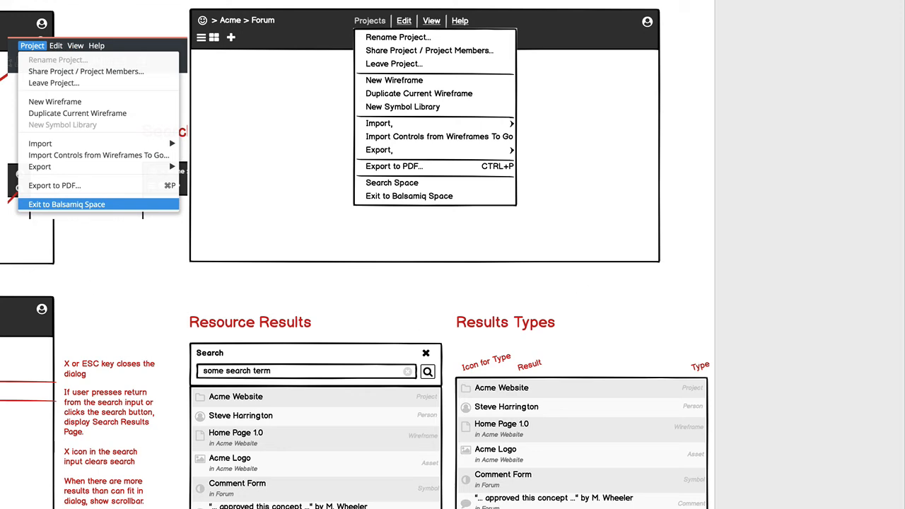
{"action": "left_click", "coordinate": [135, 167]}
{"action": "key", "text": "Delete"}
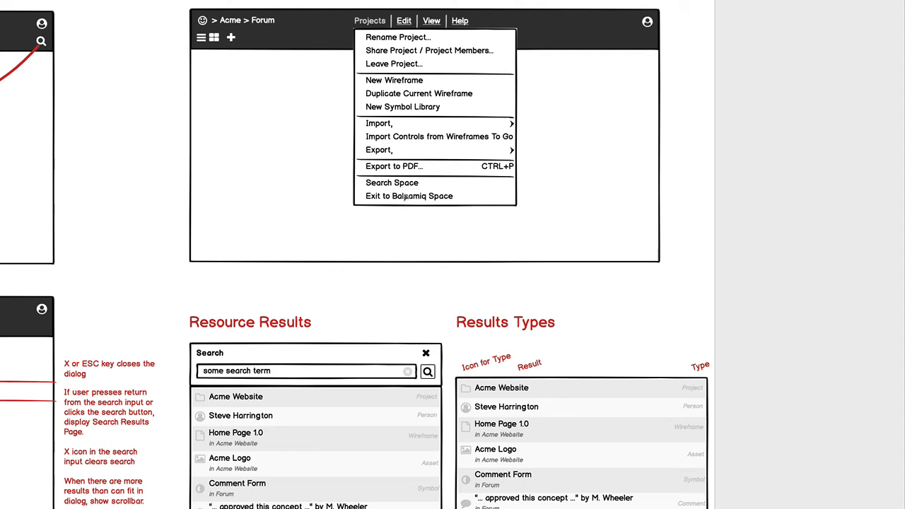
Step: Copy the red click marker onto the Search Space entry and add a shortened copy of the "Enter search terms" arrow beside it
{"action": "left_click_drag", "start_coordinate": [0, 382], "coordinate": [426, 183]}
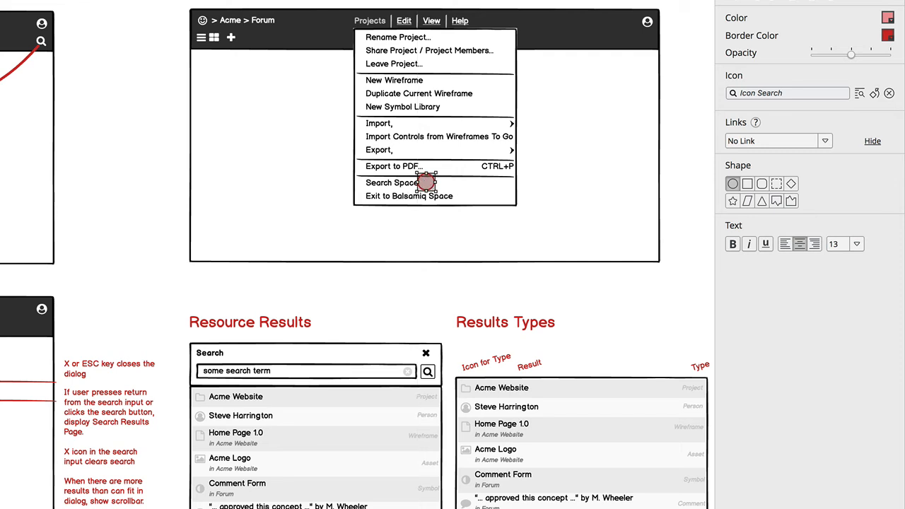
{"action": "left_click", "coordinate": [0, 382]}
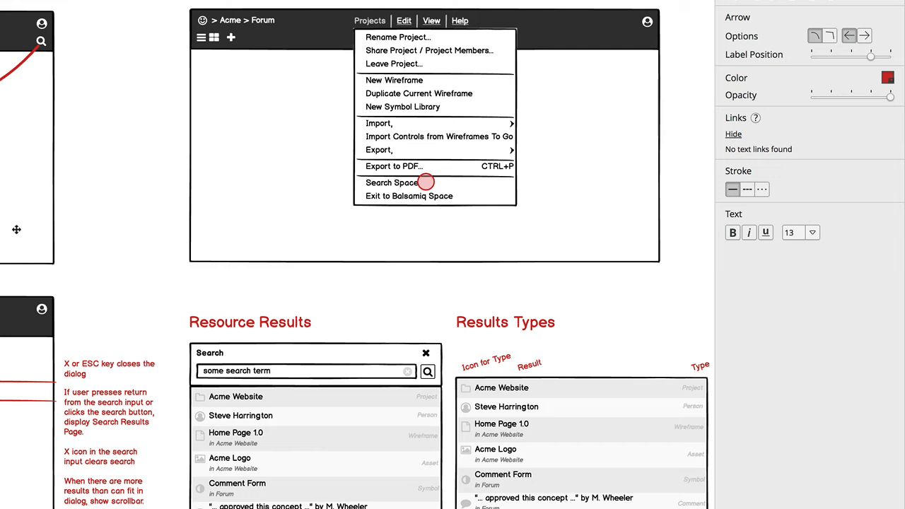
{"action": "left_click_drag", "start_coordinate": [17, 229], "coordinate": [367, 184]}
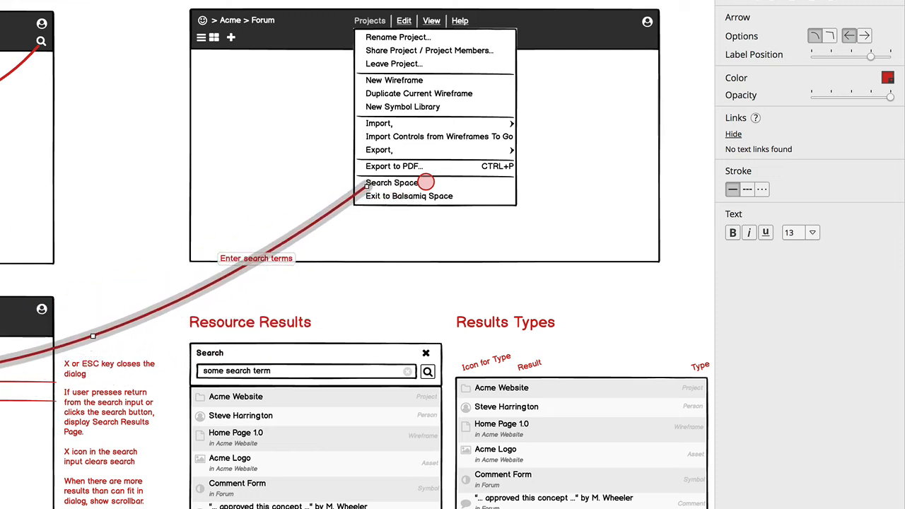
{"action": "left_click_drag", "start_coordinate": [1, 362], "coordinate": [329, 193]}
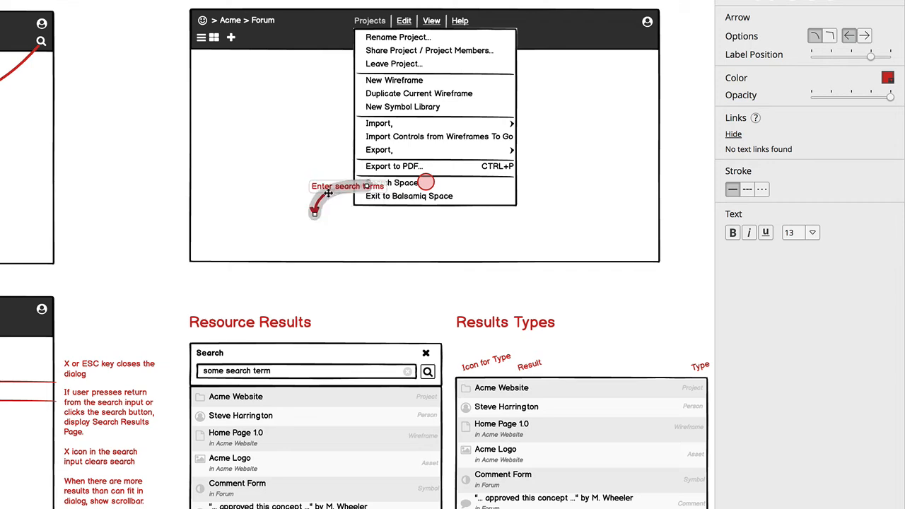
Step: Change the copied arrow's label to "Show Search Dialog"
{"action": "double_click", "coordinate": [328, 191]}
{"action": "type", "text": "S"}
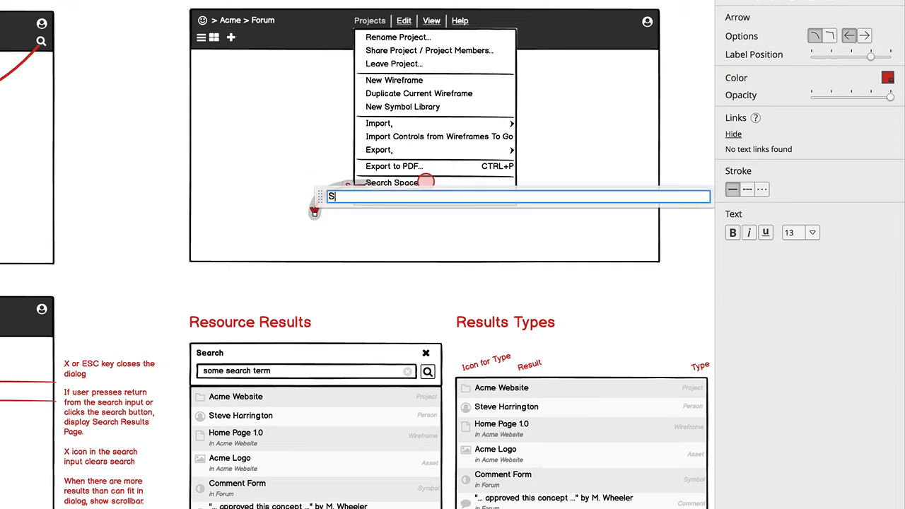
{"action": "type", "text": "how Search Dialog"}
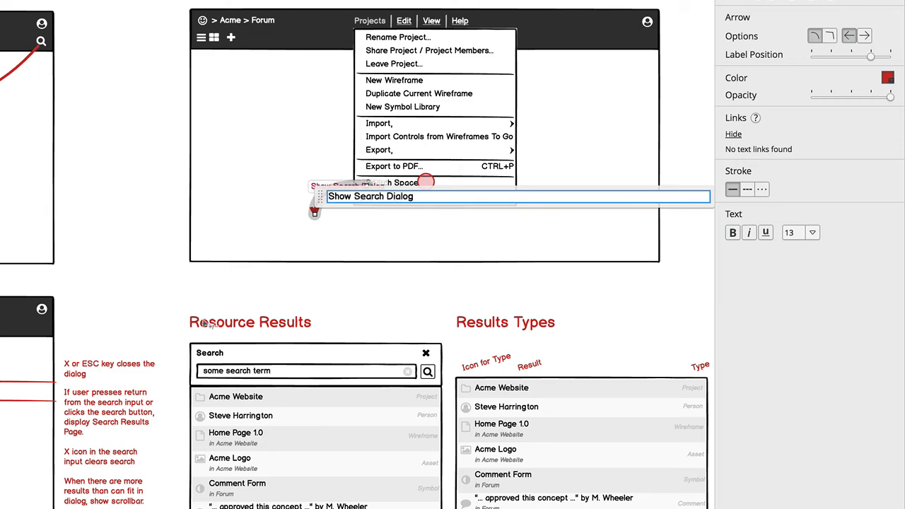
{"action": "scroll", "coordinate": [204, 322], "scroll_direction": "down", "scroll_amount": 5}
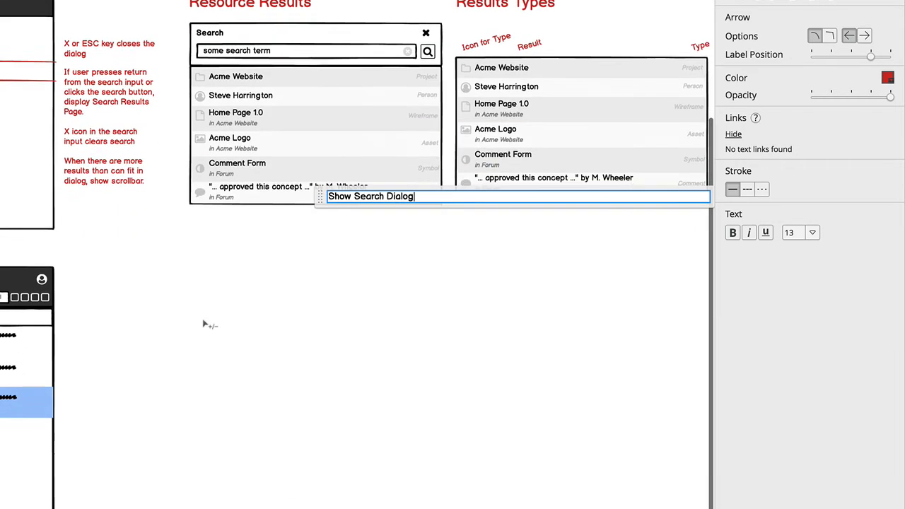
{"action": "scroll", "coordinate": [203, 322], "scroll_direction": "up", "scroll_amount": 4}
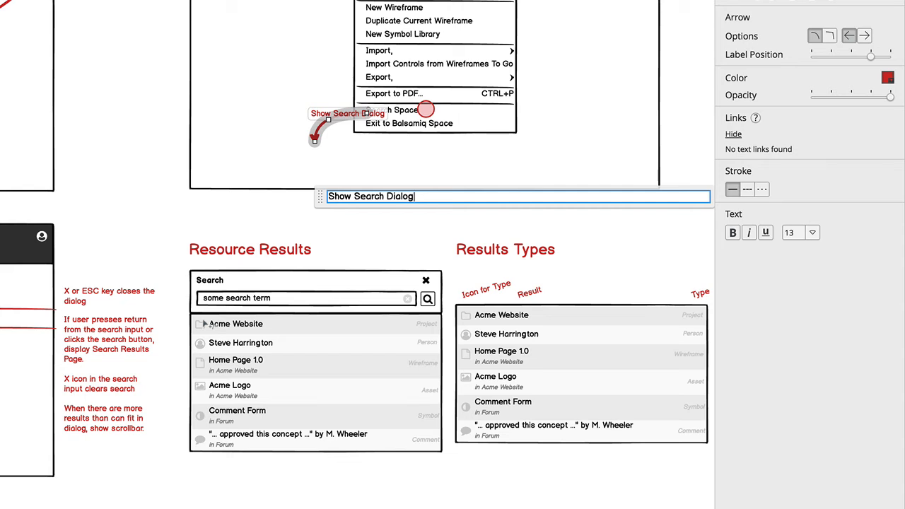
{"action": "left_click", "coordinate": [186, 162]}
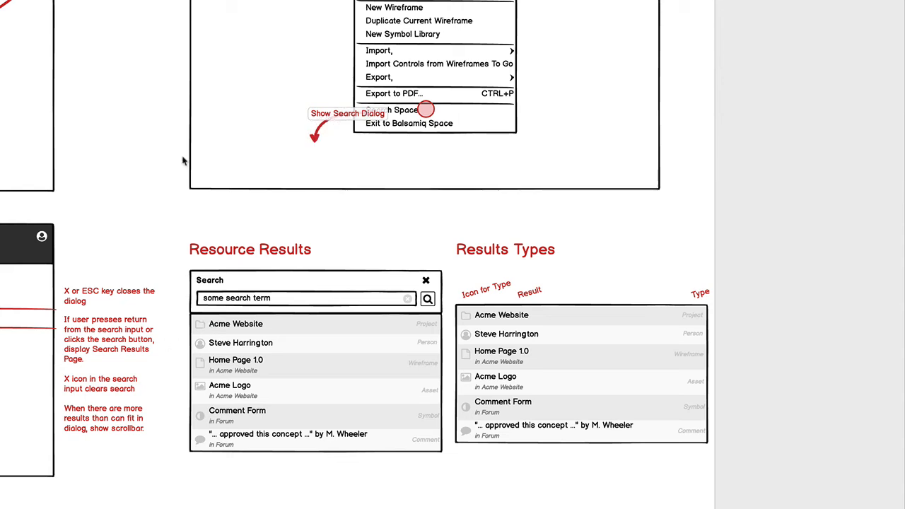
Step: Try extending the Show Search Dialog arrow to the left of the menu with the click marker at the start of Search Space
{"action": "left_click", "coordinate": [356, 116]}
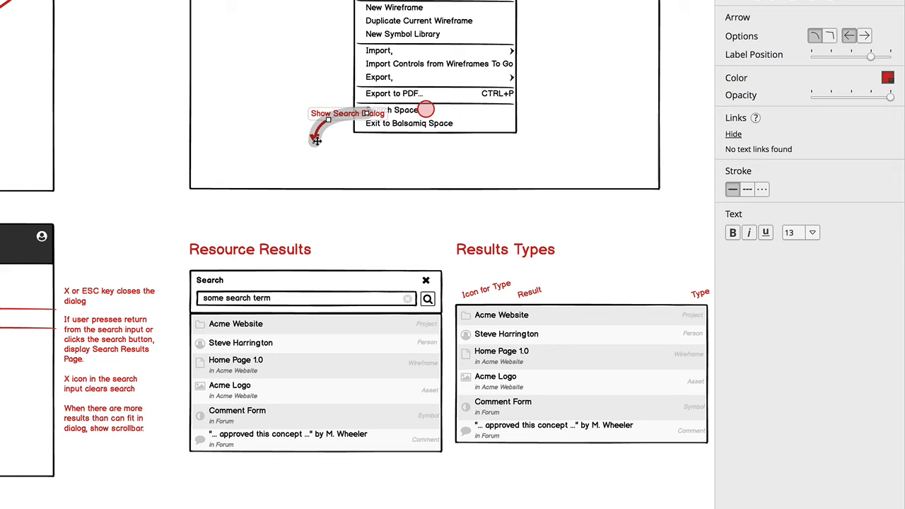
{"action": "left_click_drag", "start_coordinate": [313, 141], "coordinate": [278, 151]}
{"action": "left_click_drag", "start_coordinate": [303, 120], "coordinate": [303, 127]}
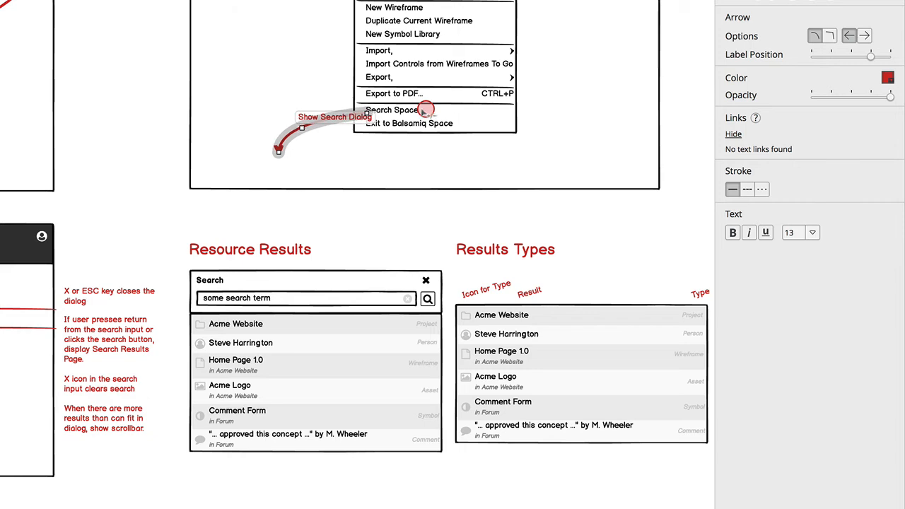
{"action": "left_click_drag", "start_coordinate": [426, 109], "coordinate": [370, 112]}
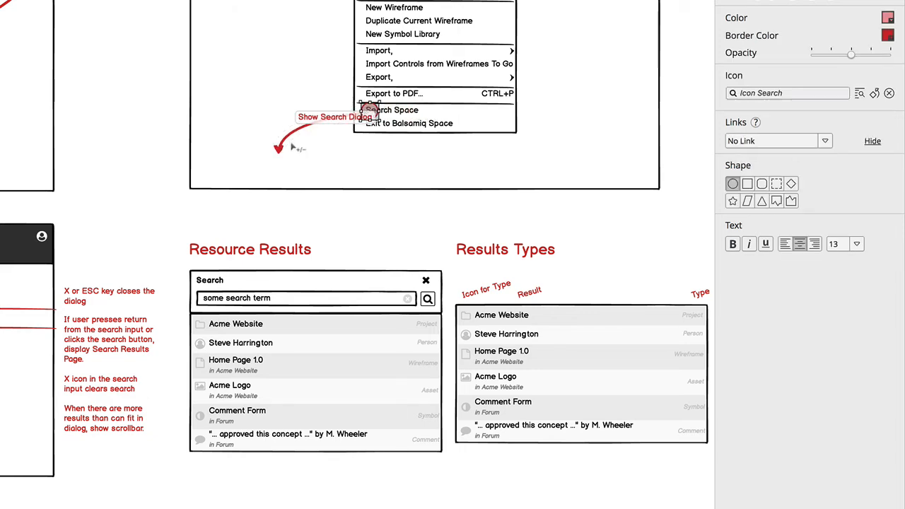
{"action": "left_click", "coordinate": [305, 132]}
{"action": "left_click", "coordinate": [304, 133]}
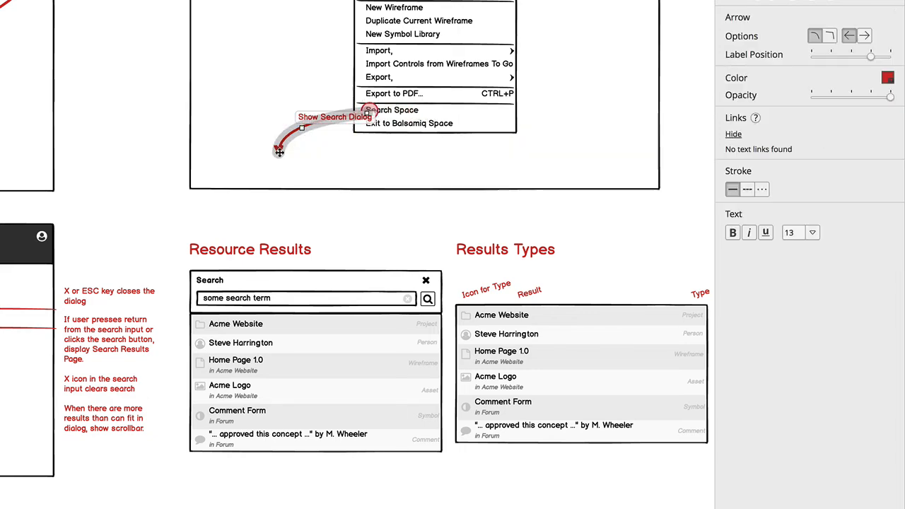
{"action": "left_click_drag", "start_coordinate": [279, 150], "coordinate": [244, 151]}
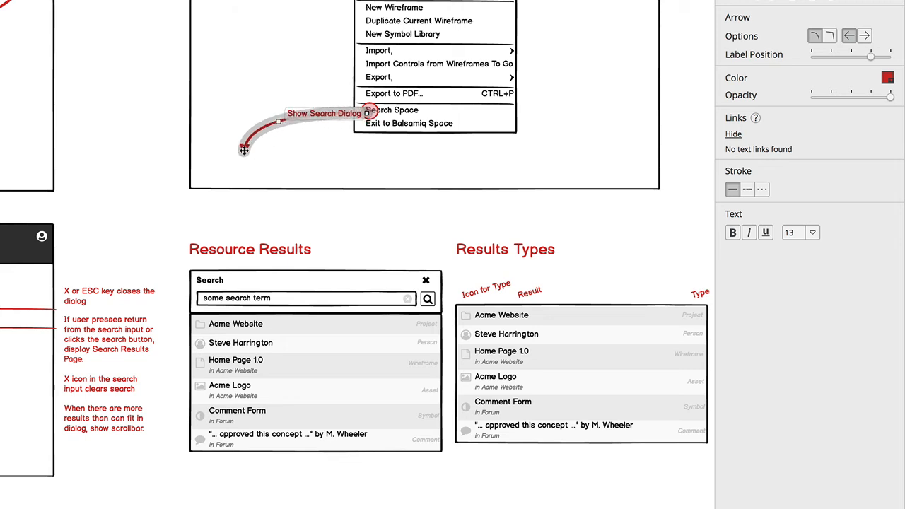
Step: Reshape the Show Search Dialog arrow to curve below the menu from the right of Search Space, with the click marker at its start
{"action": "left_click_drag", "start_coordinate": [245, 150], "coordinate": [417, 168]}
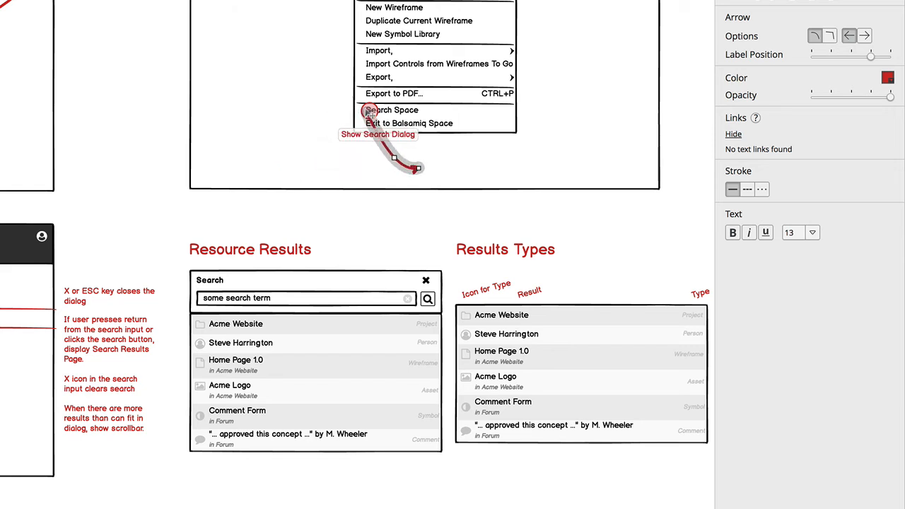
{"action": "left_click_drag", "start_coordinate": [368, 112], "coordinate": [446, 115]}
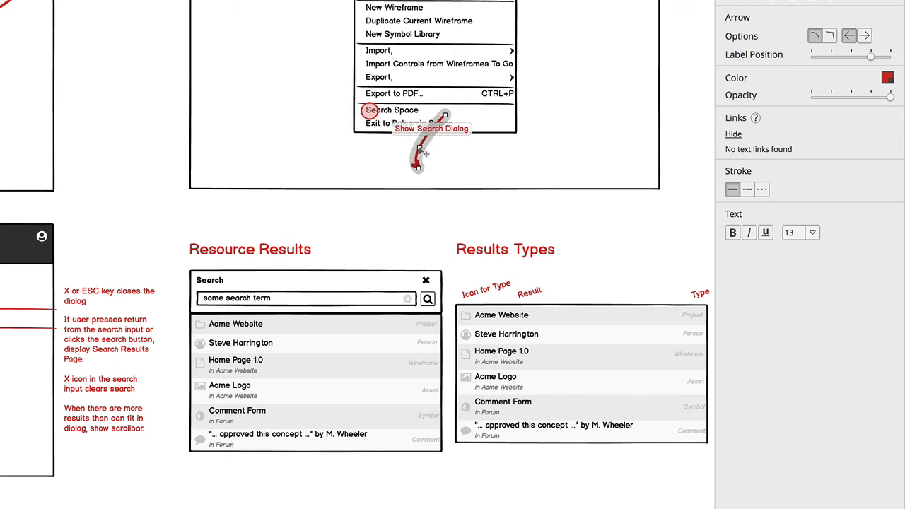
{"action": "left_click_drag", "start_coordinate": [419, 148], "coordinate": [452, 155]}
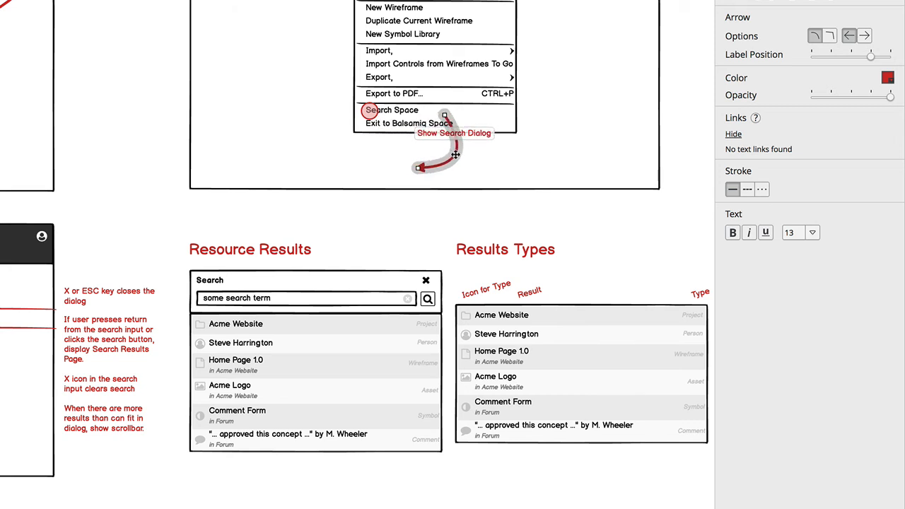
{"action": "left_click_drag", "start_coordinate": [370, 111], "coordinate": [452, 115]}
{"action": "left_click", "coordinate": [538, 185]}
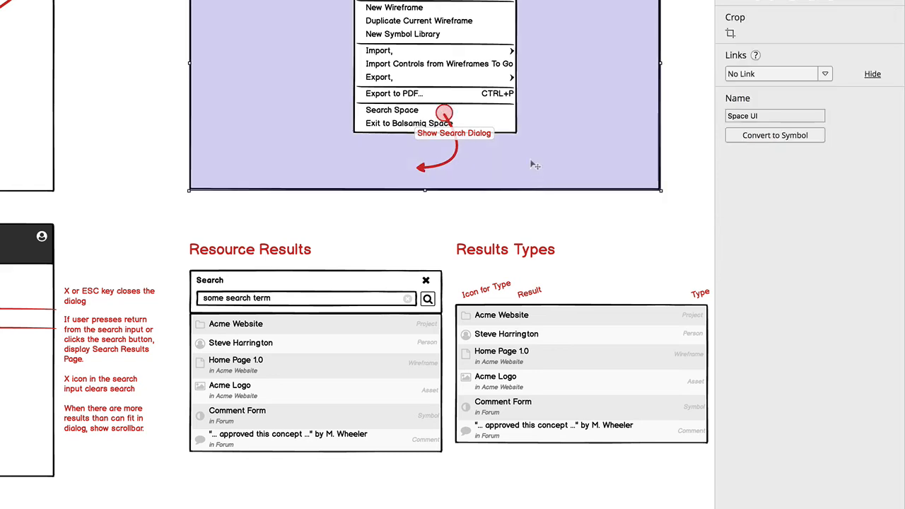
{"action": "left_click", "coordinate": [548, 222]}
Step: Place a copy of the "1. User selects Search icon from toolbar" caption above the editor-view frame
{"action": "scroll", "coordinate": [147, 184], "scroll_direction": "up", "scroll_amount": 2}
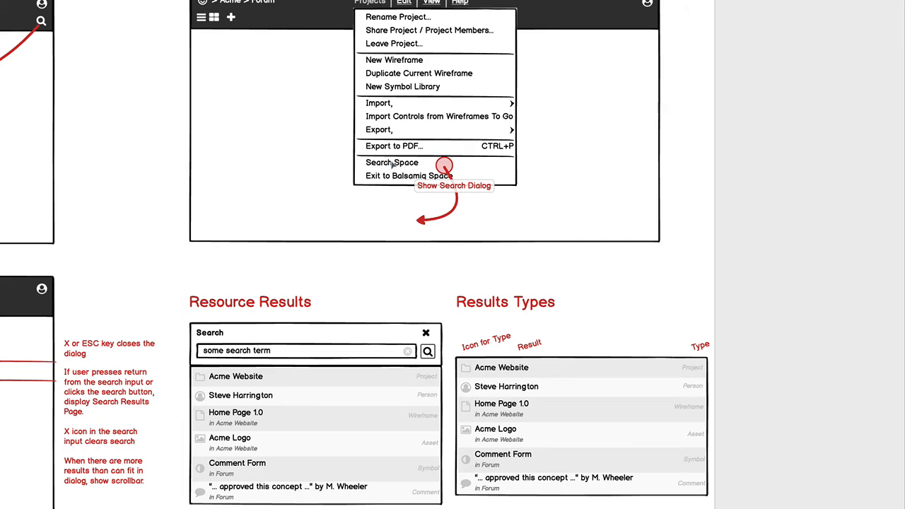
{"action": "scroll", "coordinate": [357, 255], "scroll_direction": "down", "scroll_amount": 1}
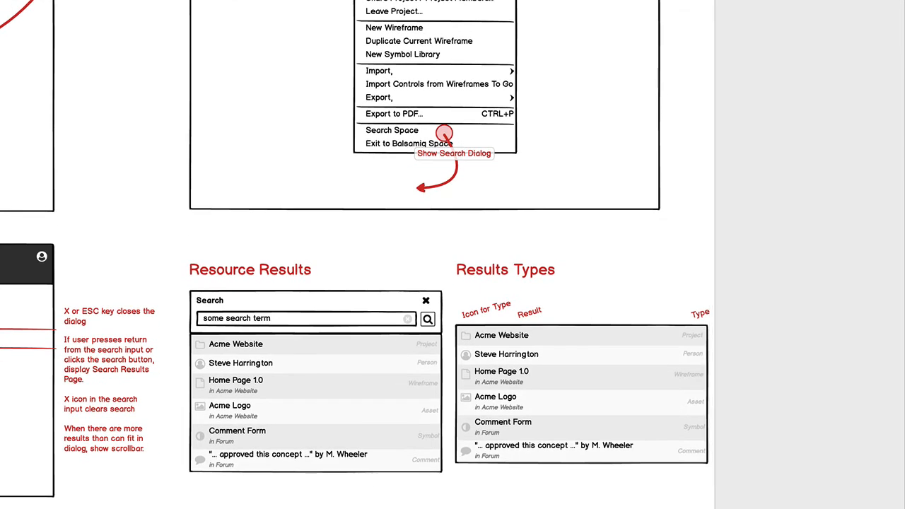
{"action": "scroll", "coordinate": [357, 255], "scroll_direction": "down", "scroll_amount": 5}
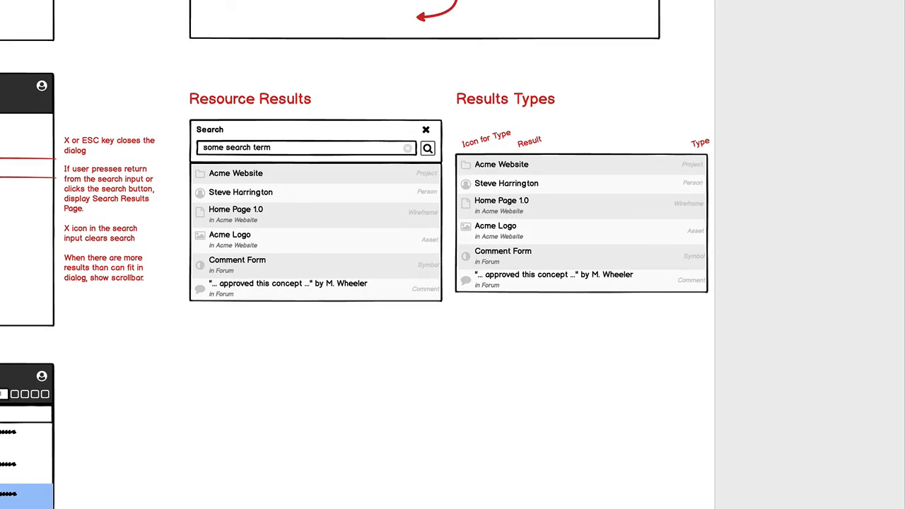
{"action": "scroll", "coordinate": [430, 155], "scroll_direction": "up", "scroll_amount": 7}
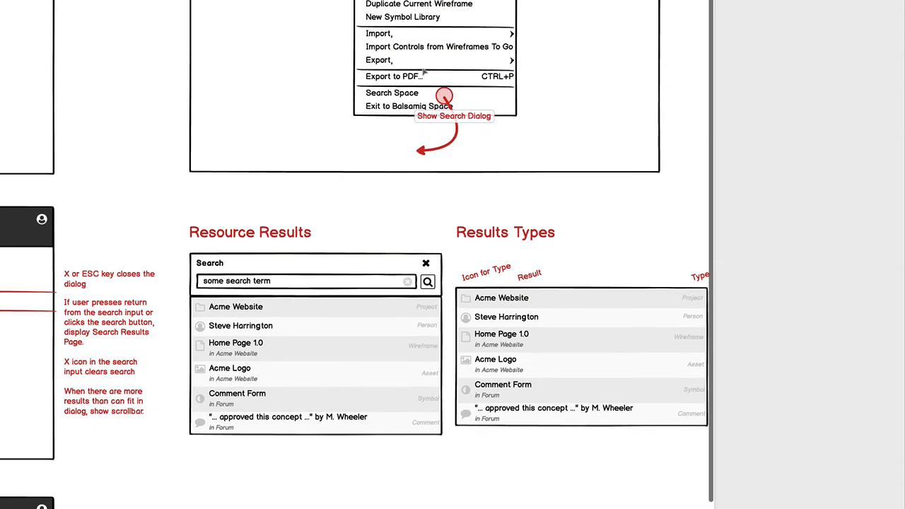
{"action": "scroll", "coordinate": [430, 154], "scroll_direction": "up", "scroll_amount": 1}
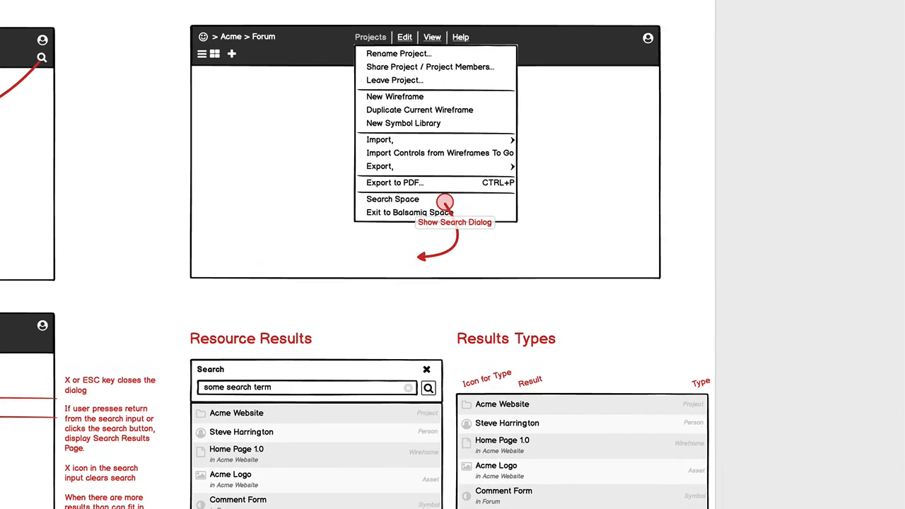
{"action": "left_click_drag", "start_coordinate": [0, 7], "coordinate": [306, 13]}
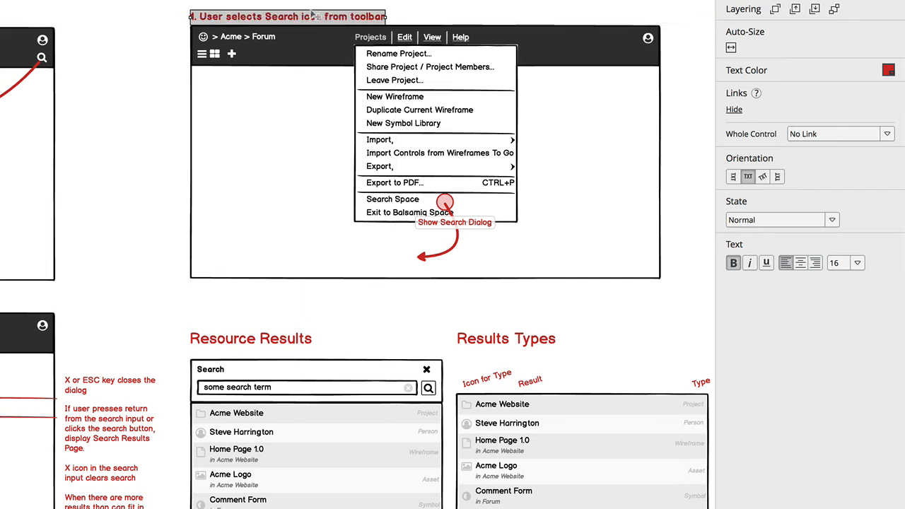
Step: Change the caption above the editor-view frame to "1. User selects Search from Project menu"
{"action": "double_click", "coordinate": [306, 16]}
{"action": "left_click", "coordinate": [305, 22]}
{"action": "key", "text": "shift+End"}
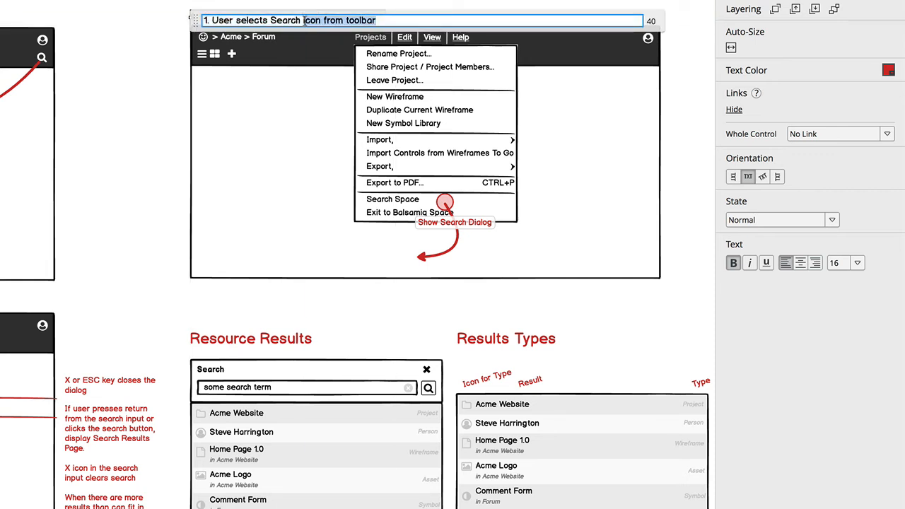
{"action": "key", "text": "BackSpace"}
{"action": "type", "text": "from "}
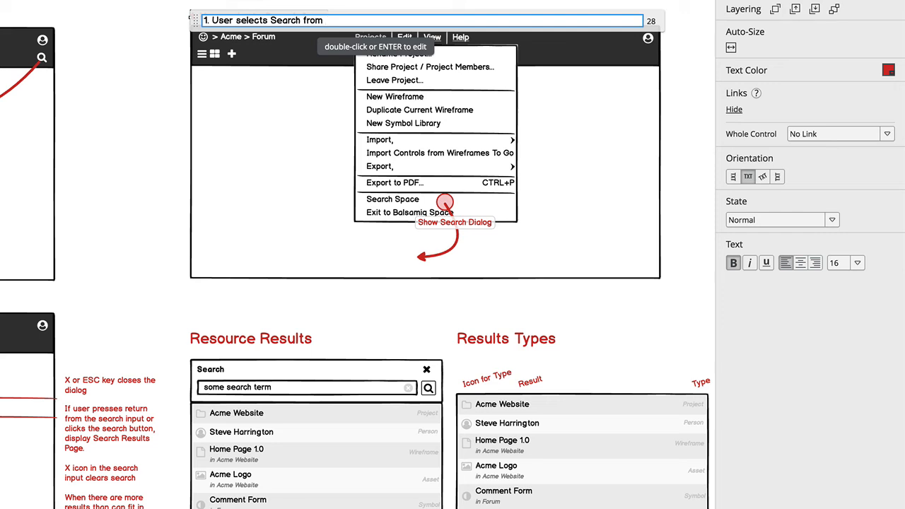
{"action": "type", "text": "me"}
{"action": "type", "text": "Project"}
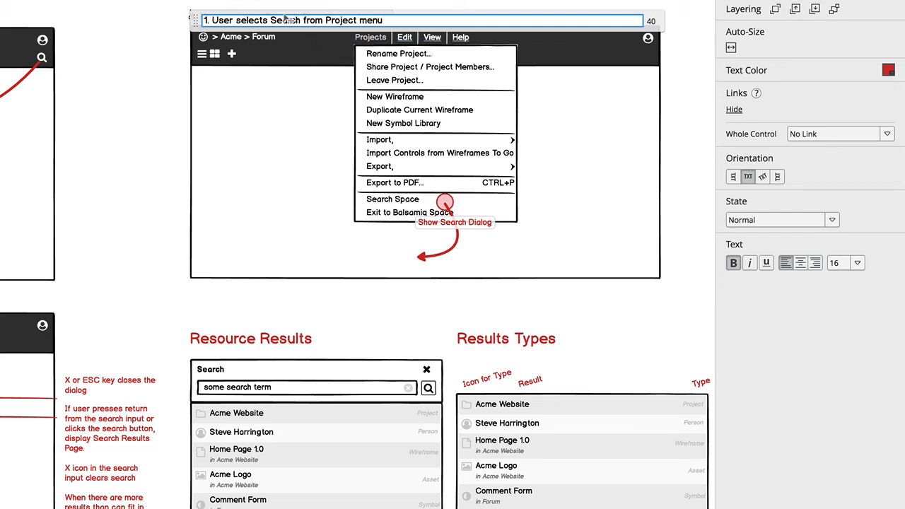
{"action": "left_click", "coordinate": [134, 157]}
{"action": "left_click", "coordinate": [265, 20]}
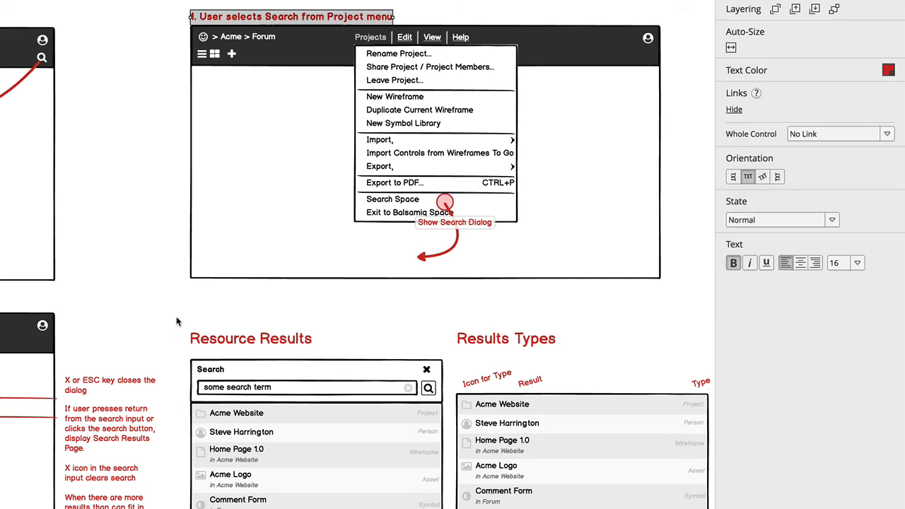
Step: Move the Resource Results and Results Types groups down to clear space below the editor-view frame
{"action": "left_click_drag", "start_coordinate": [174, 313], "coordinate": [711, 508]}
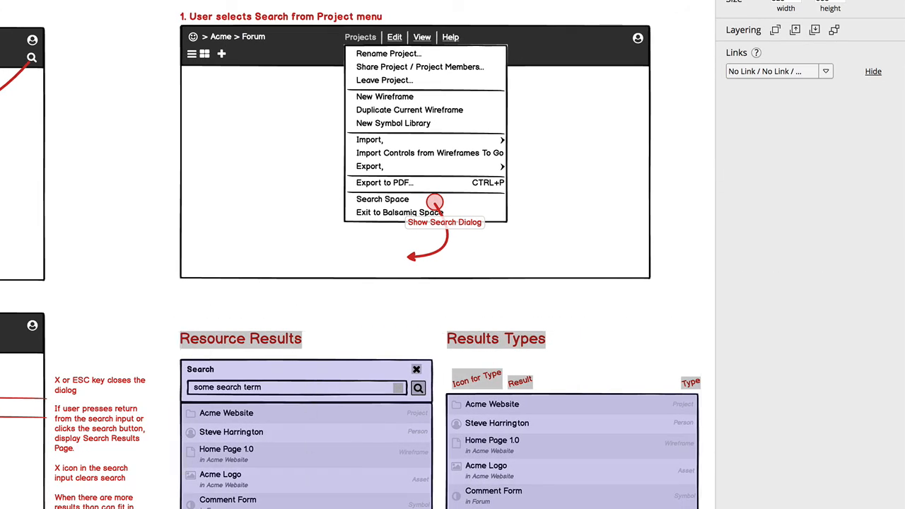
{"action": "key", "text": "Delete"}
{"action": "key", "text": "ctrl+z"}
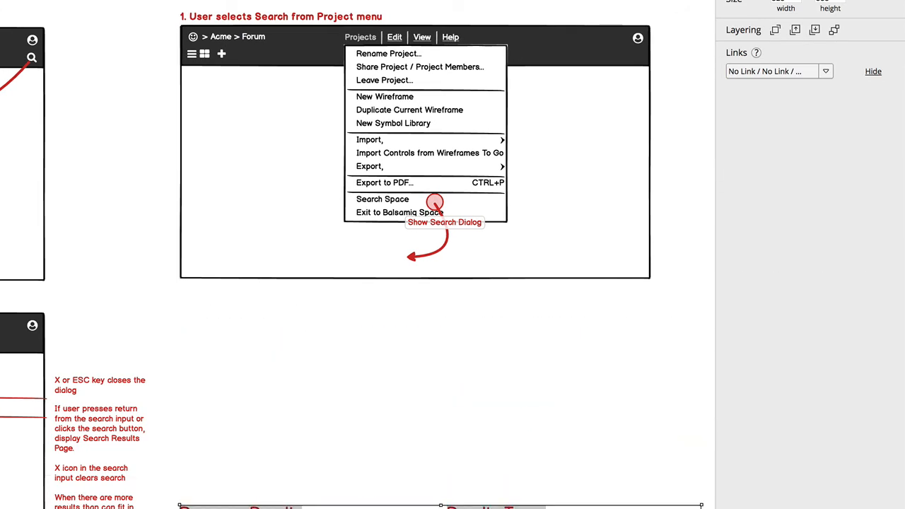
Step: Duplicate the editor-view Space UI frame and place the copy below the original
{"action": "left_click", "coordinate": [315, 262]}
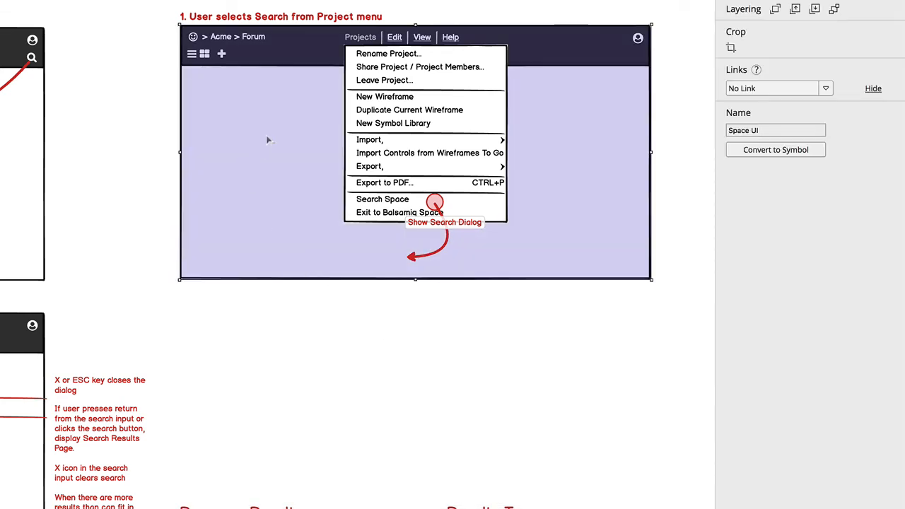
{"action": "key", "text": "ctrl+d"}
{"action": "left_click_drag", "start_coordinate": [309, 214], "coordinate": [319, 335]}
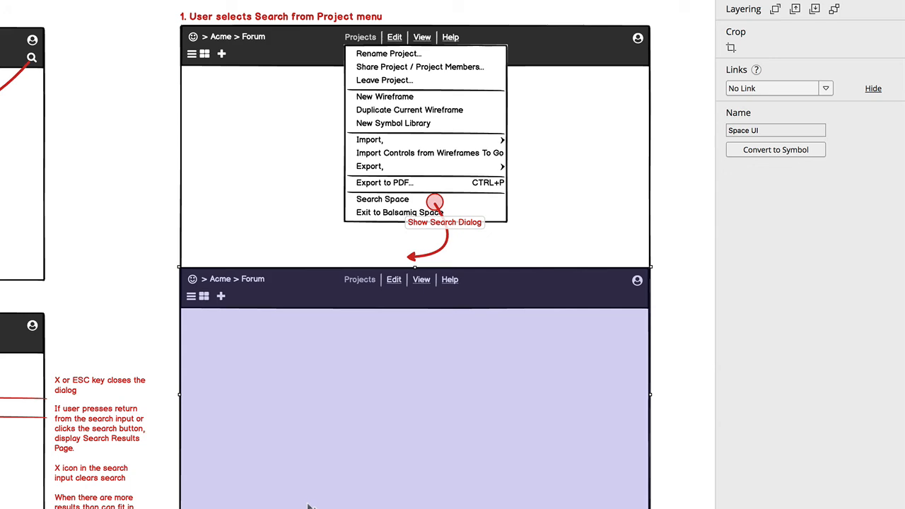
Step: Move the full-results Search dialog and the labelled results list out of the editor flow, to below the first flow's last frame
{"action": "scroll", "coordinate": [542, 324], "scroll_direction": "down", "scroll_amount": 10}
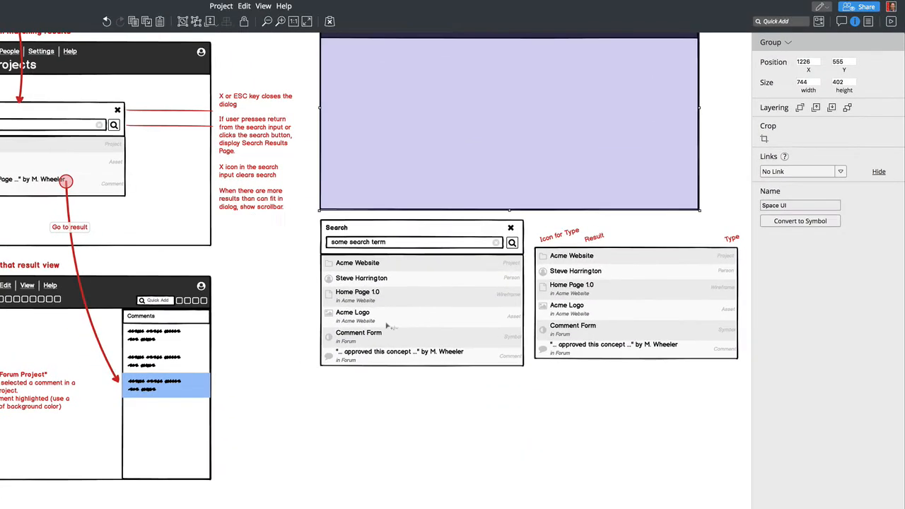
{"action": "left_click_drag", "start_coordinate": [301, 414], "coordinate": [743, 213]}
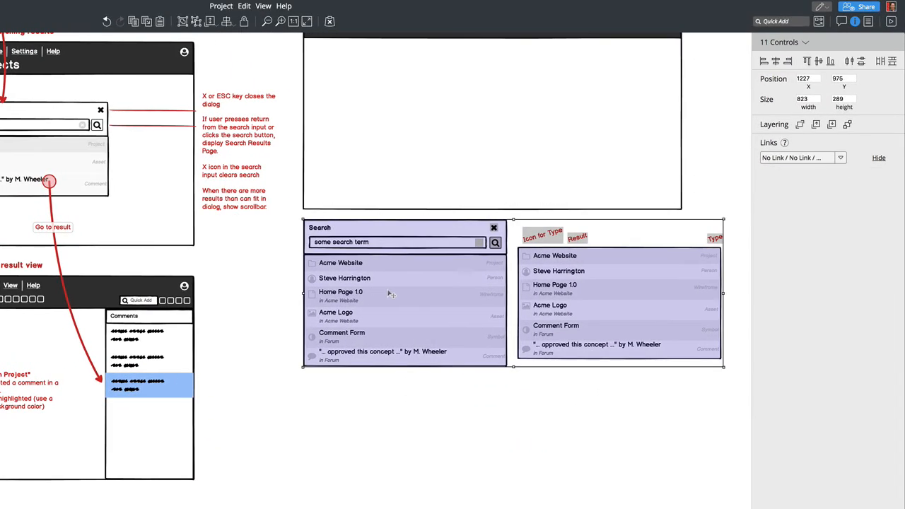
{"action": "left_click_drag", "start_coordinate": [620, 304], "coordinate": [108, 508]}
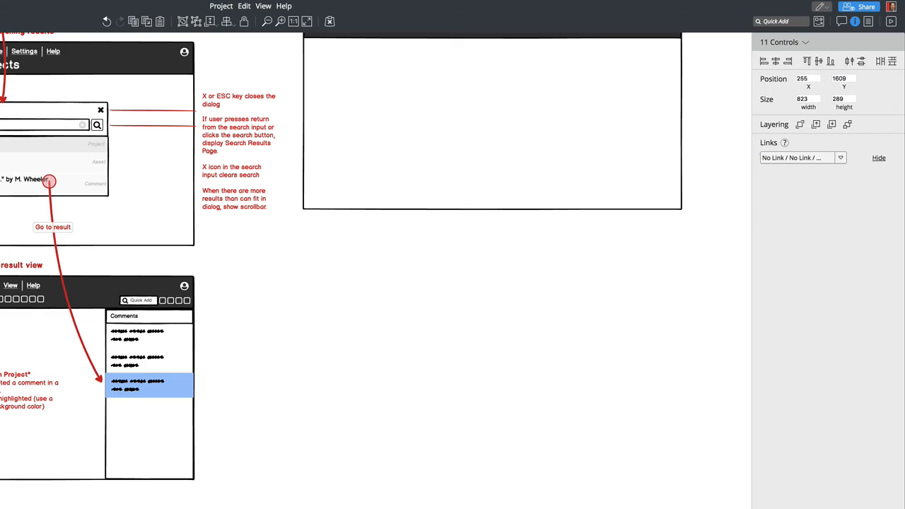
{"action": "left_click", "coordinate": [360, 463]}
Step: Shift the duplicate editor frame down until it lines up with the matching-results frame of the first flow
{"action": "scroll", "coordinate": [360, 463], "scroll_direction": "up", "scroll_amount": 5}
{"action": "left_click_drag", "start_coordinate": [436, 360], "coordinate": [436, 398]}
Step: Lock the first flow's matching-results Space UI frame, the Go to result arrow and its click marker
{"action": "left_click", "coordinate": [76, 369]}
{"action": "left_click", "coordinate": [58, 408]}
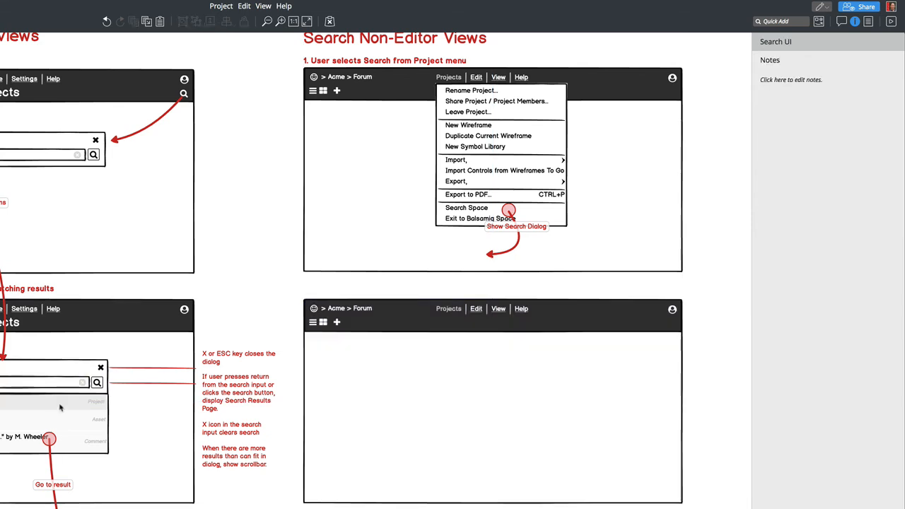
{"action": "left_click", "coordinate": [90, 388]}
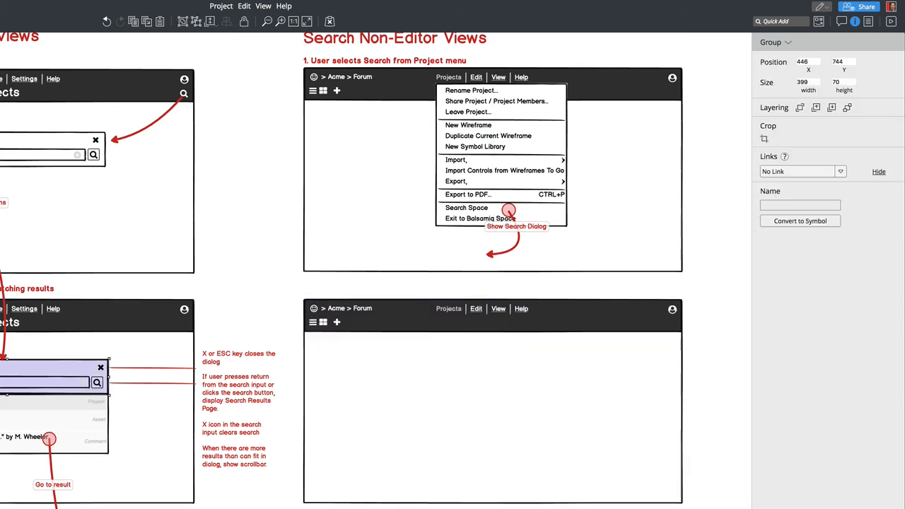
{"action": "left_click", "coordinate": [144, 397]}
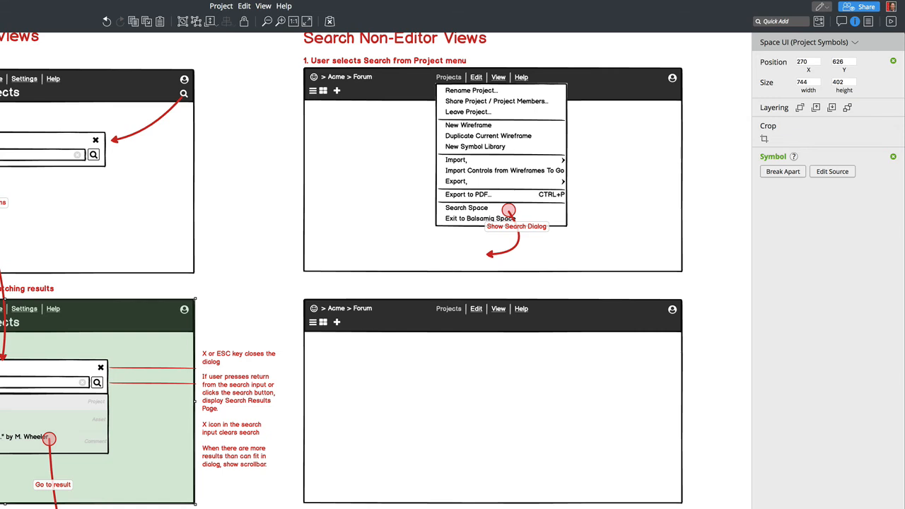
{"action": "key", "text": "ctrl+2"}
{"action": "left_click", "coordinate": [54, 487]}
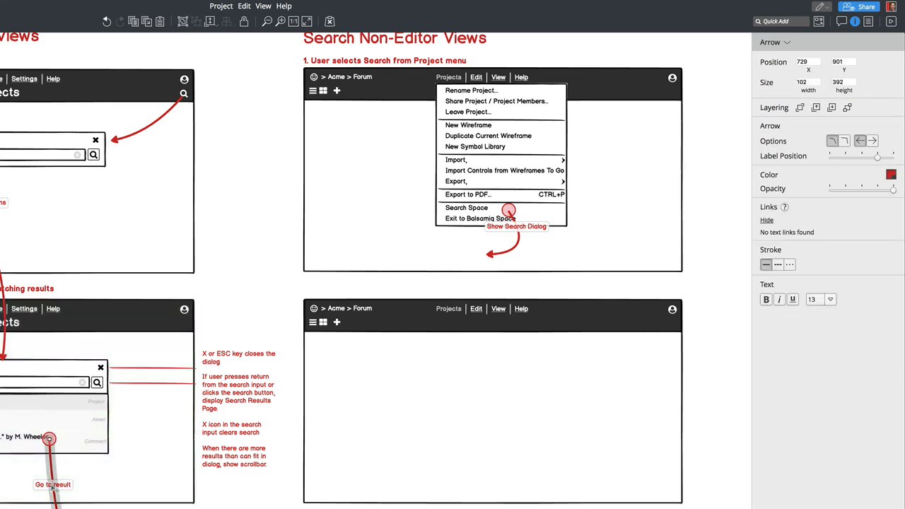
{"action": "left_click", "coordinate": [51, 438], "text": "shift"}
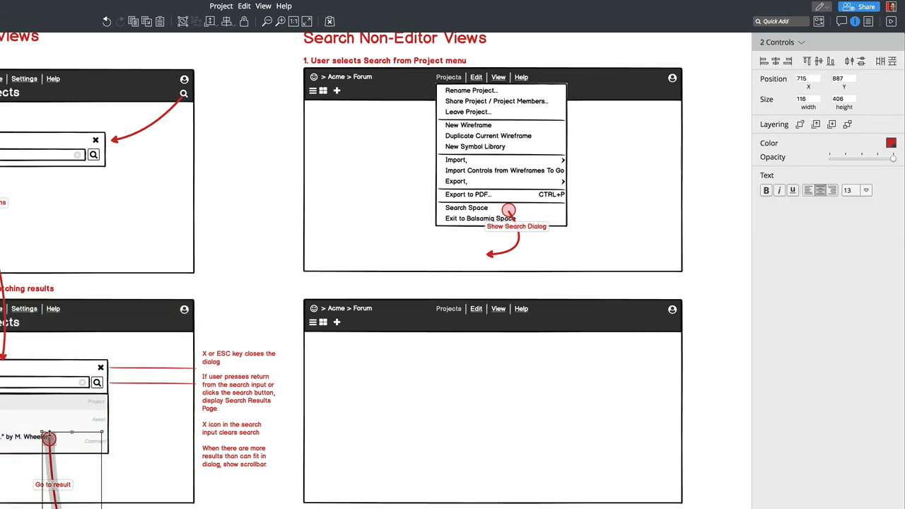
{"action": "key", "text": "ctrl+2"}
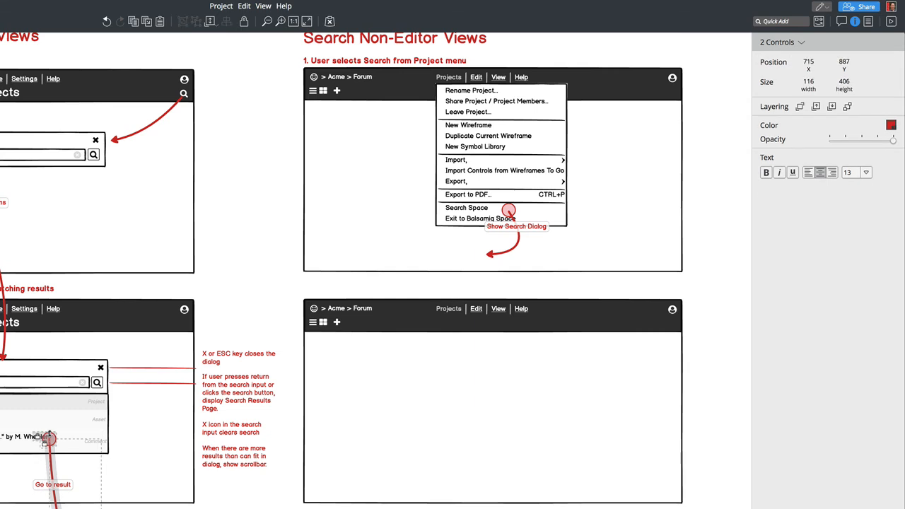
Step: Copy the "Acme" Search dialog with its matching results into the lower editor-view frame
{"action": "left_click", "coordinate": [35, 494]}
{"action": "left_click", "coordinate": [56, 422]}
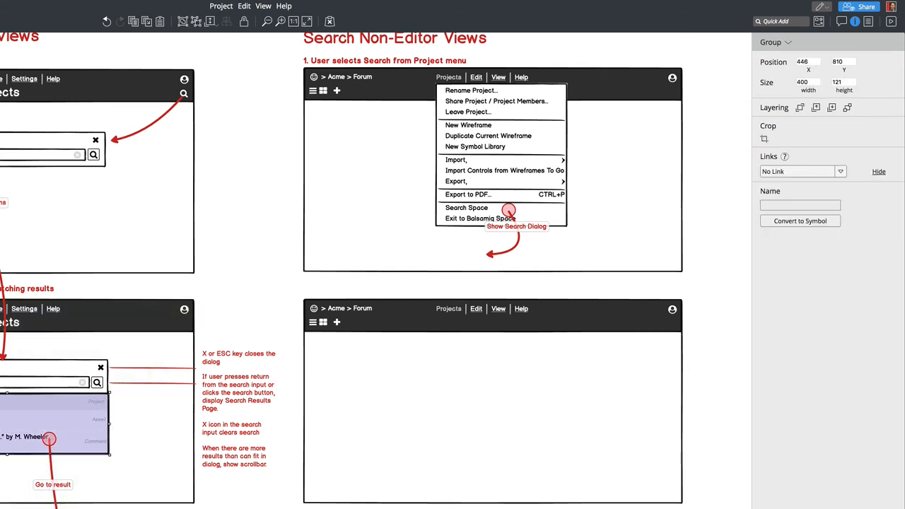
{"action": "left_click_drag", "start_coordinate": [1, 474], "coordinate": [132, 355]}
{"action": "left_click_drag", "start_coordinate": [59, 380], "coordinate": [504, 380]}
Step: Extend the Show Search Dialog arrow from Search Space down toward the search dialog in the lower editor frame
{"action": "left_click", "coordinate": [504, 256]}
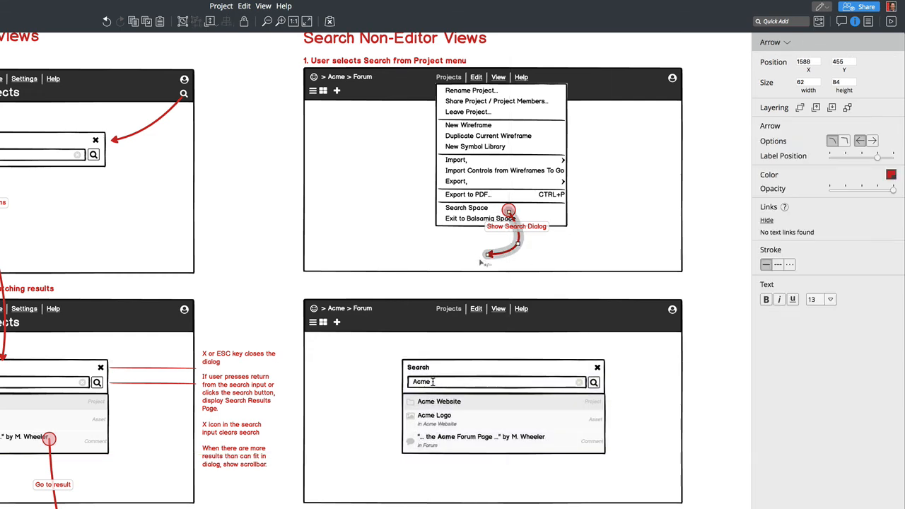
{"action": "left_click_drag", "start_coordinate": [489, 255], "coordinate": [550, 341]}
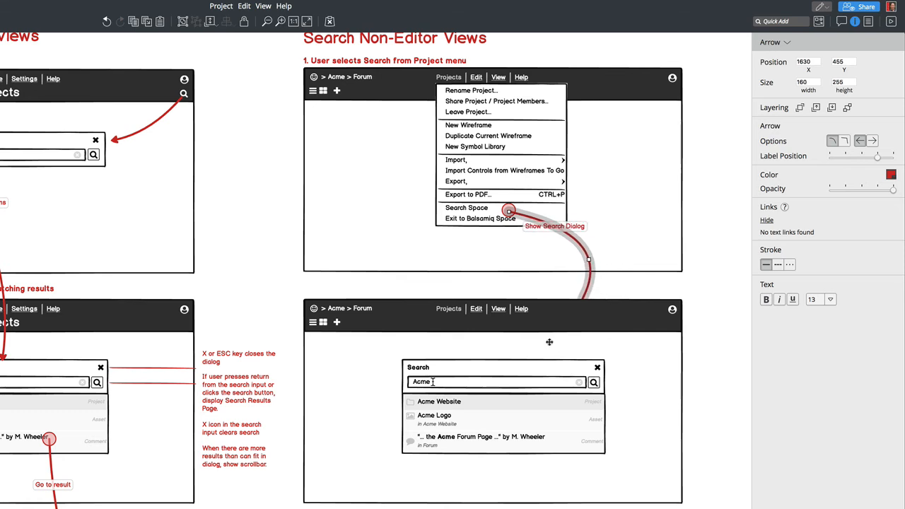